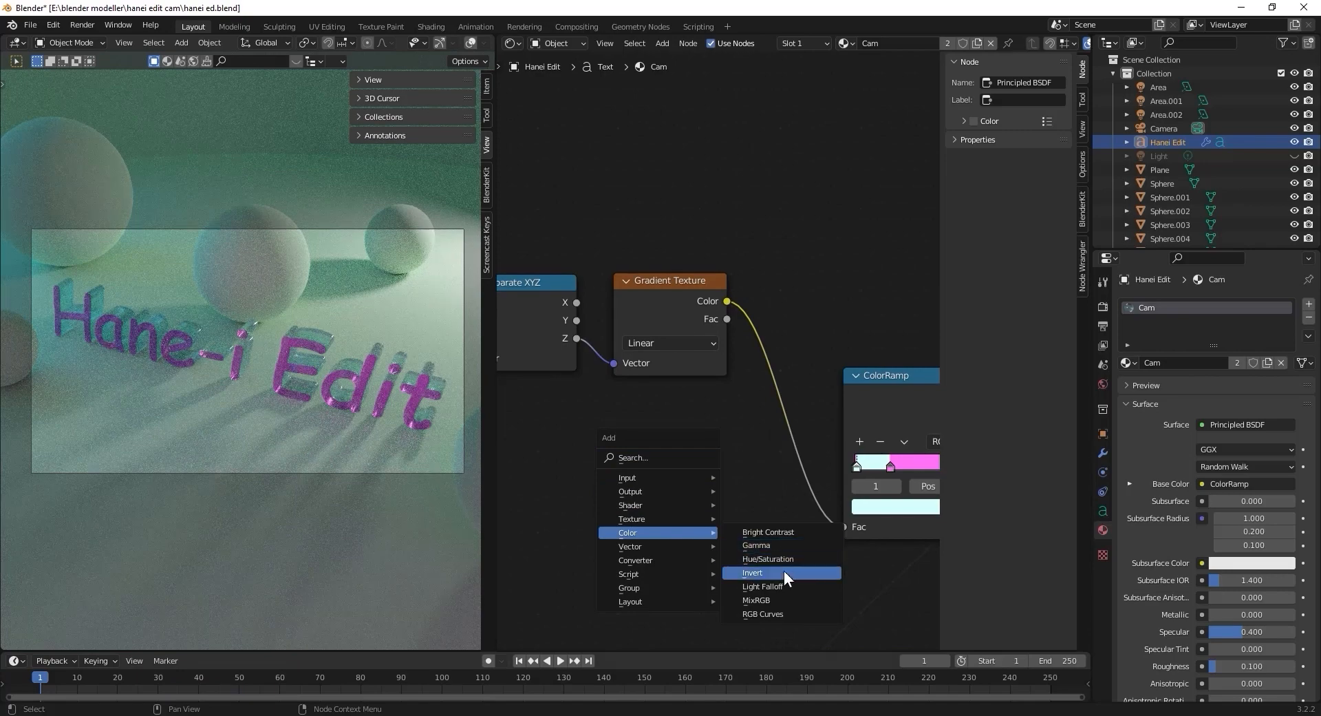
- Insert a Hue Saturation Value node between the Gradient Texture and ColorRamp nodes and set its saturation to 0.5
click(768, 558)
click(860, 486)
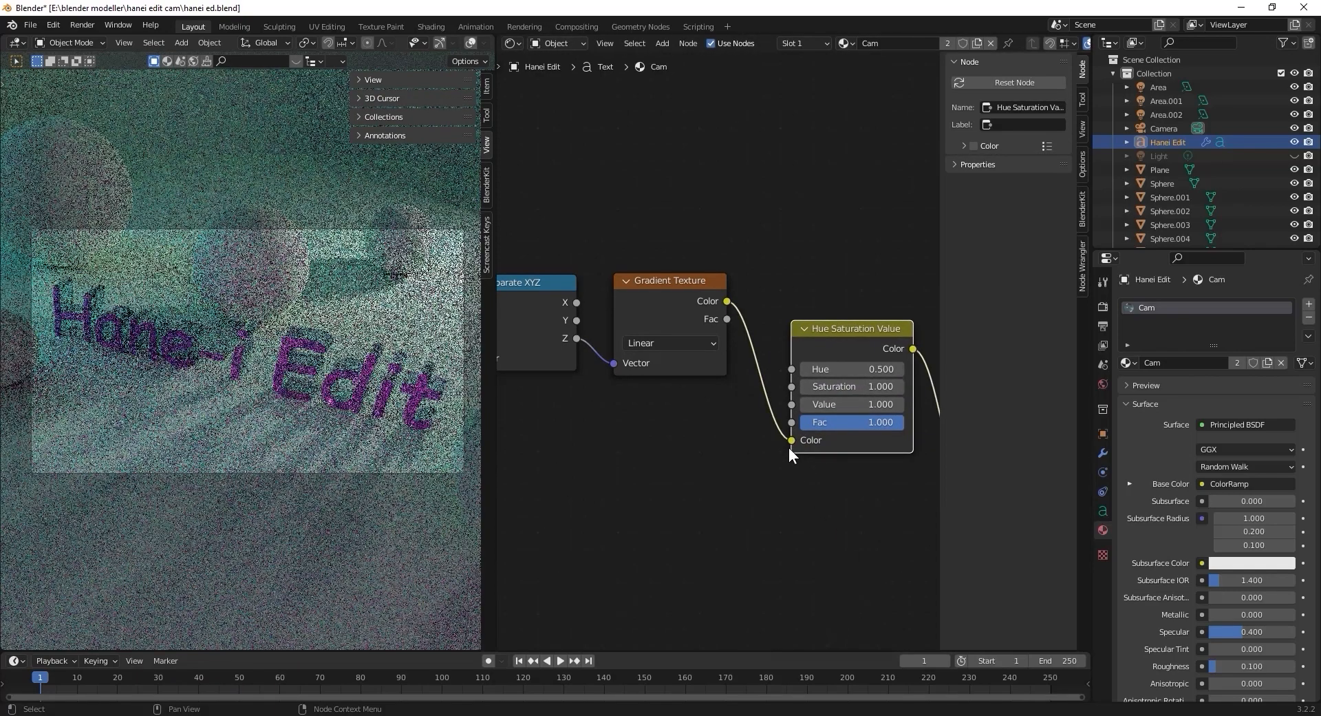
click(874, 387)
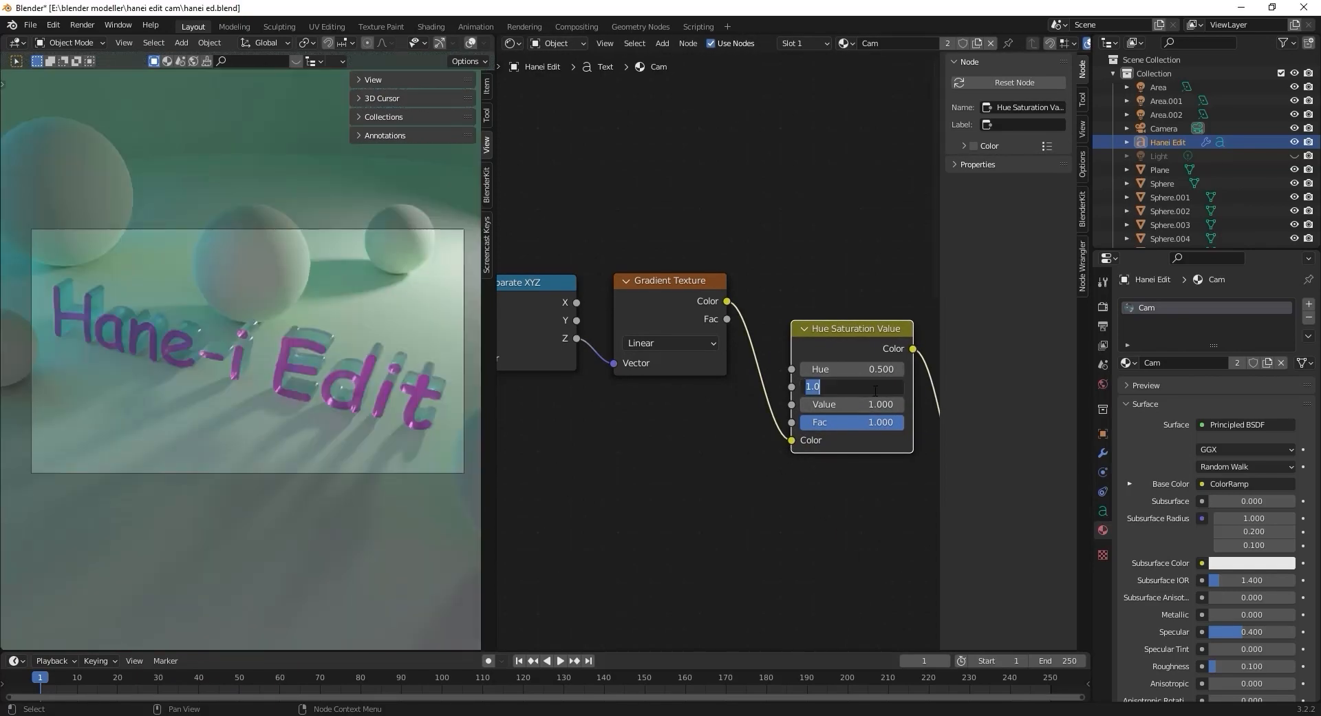
text(0.5)
key(Return)
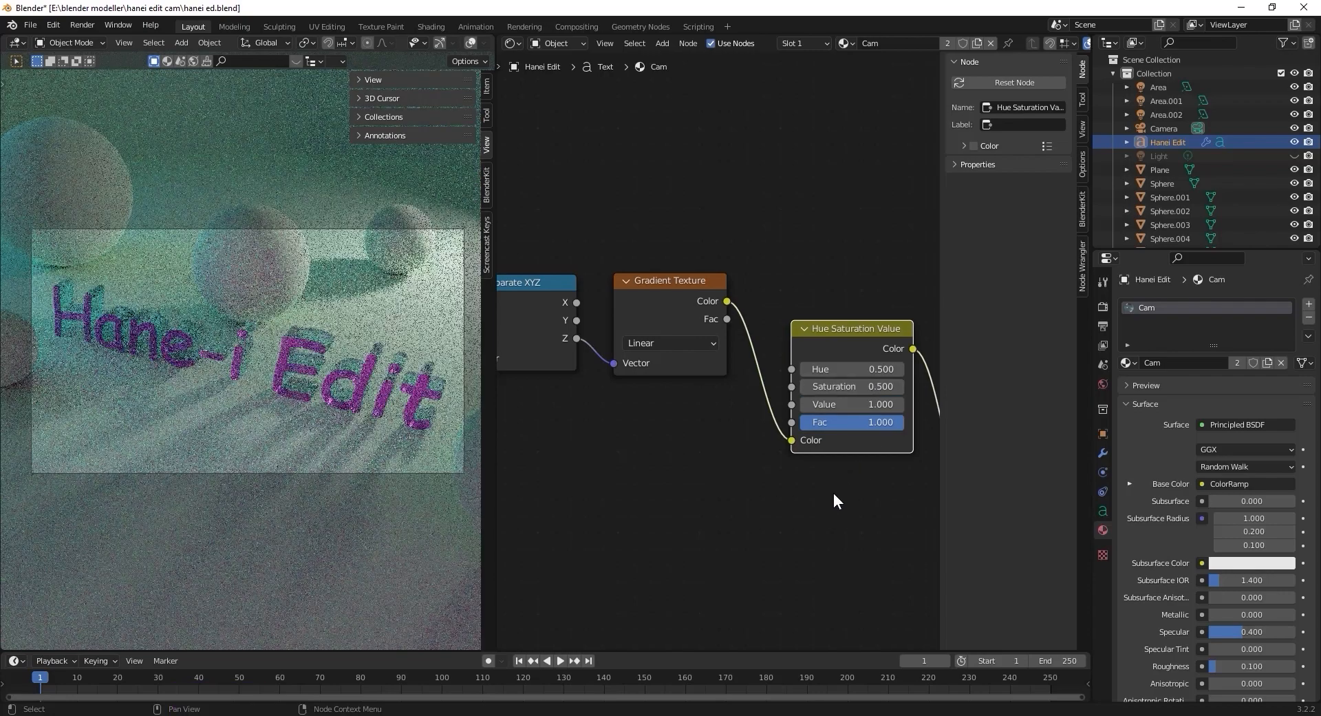
- Set the Principled BSDF node's IOR to 2 and save the file
middle_drag(829, 537, 516, 379)
middle_drag(671, 365, 859, 264)
click(671, 478)
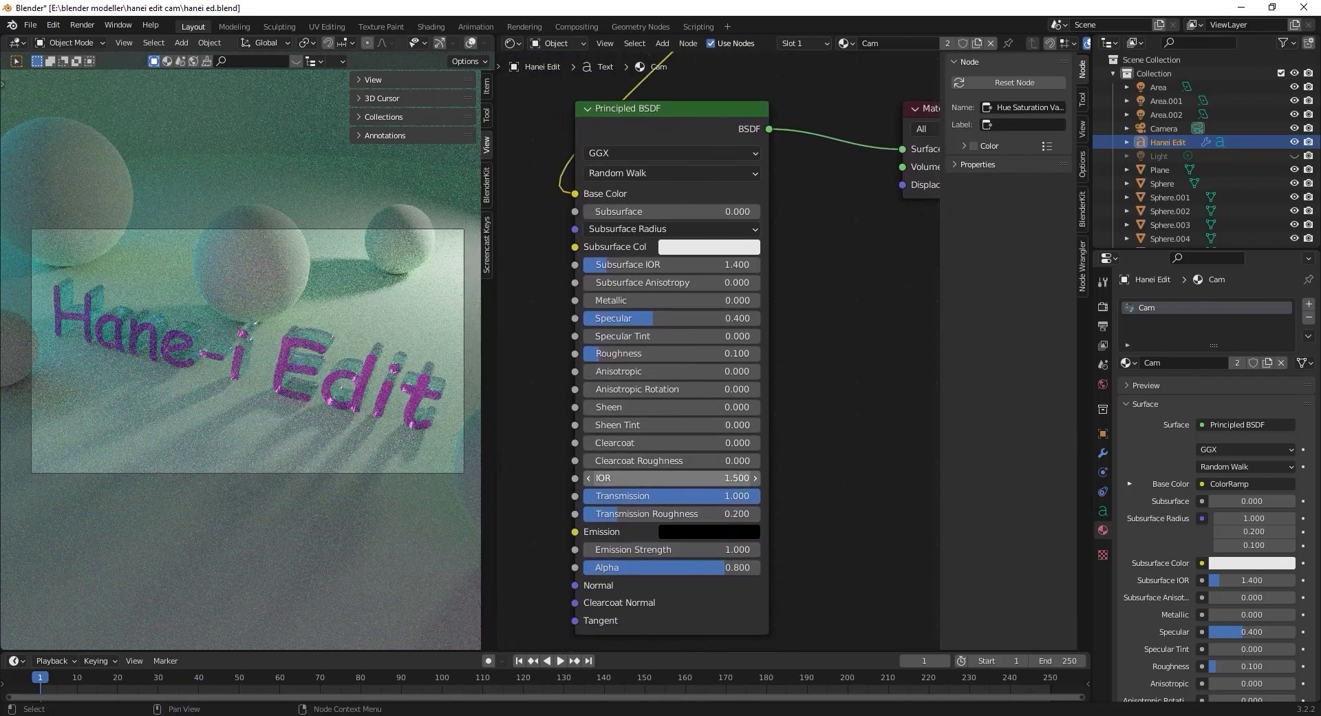
text(2)
key(Return)
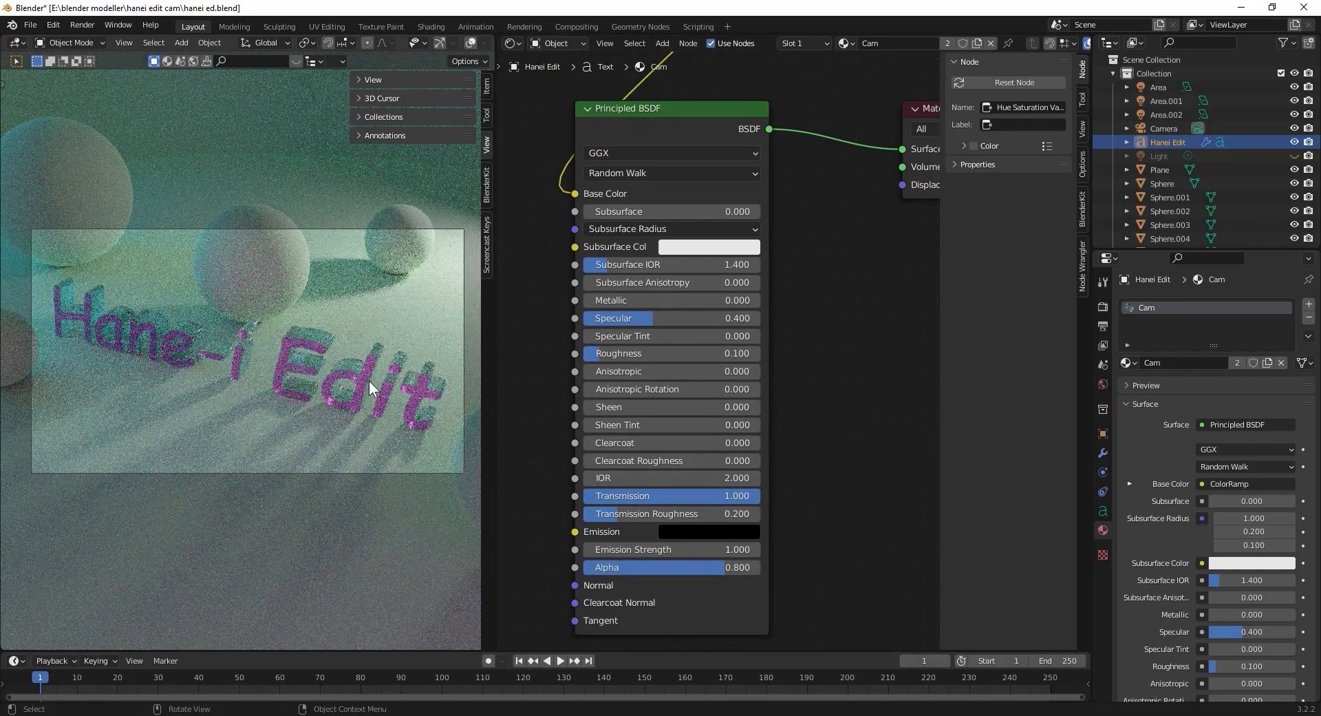
key(ctrl+s)
- Set the final render's maximum samples to 200 in the Cycles sampling settings
click(1107, 306)
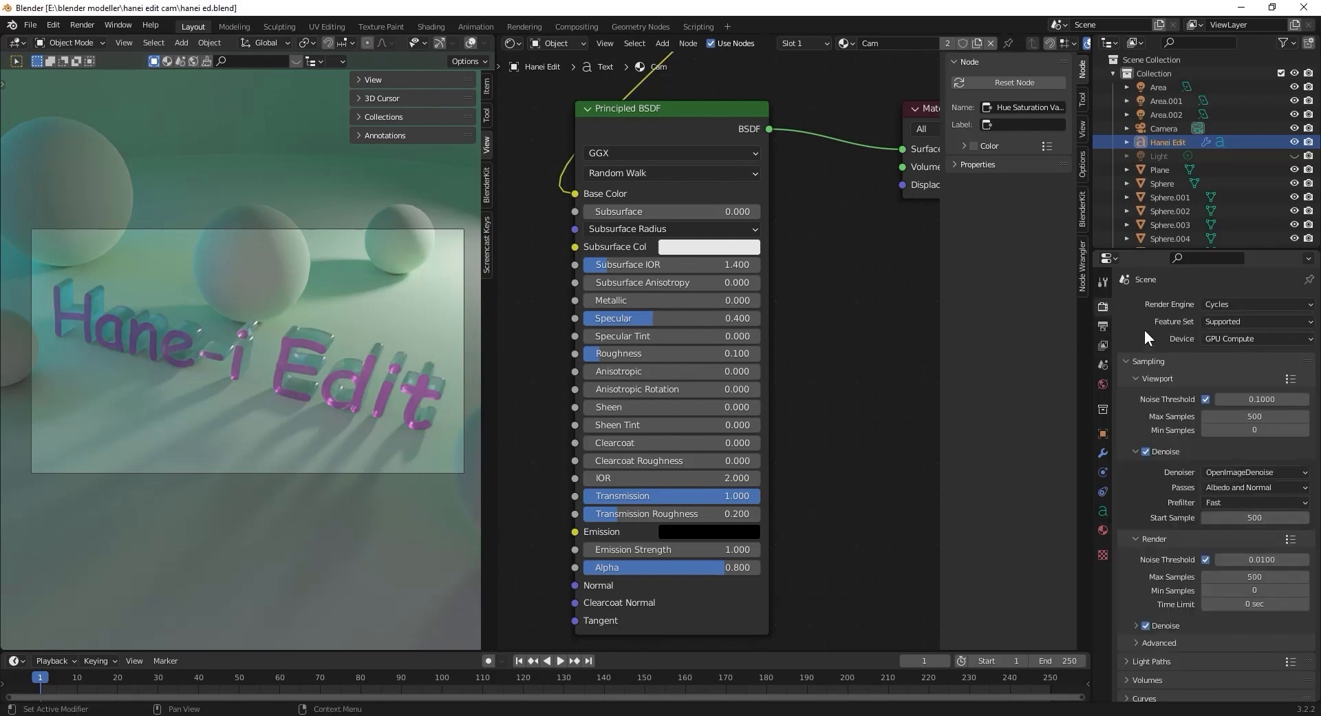
click(1231, 307)
click(1230, 307)
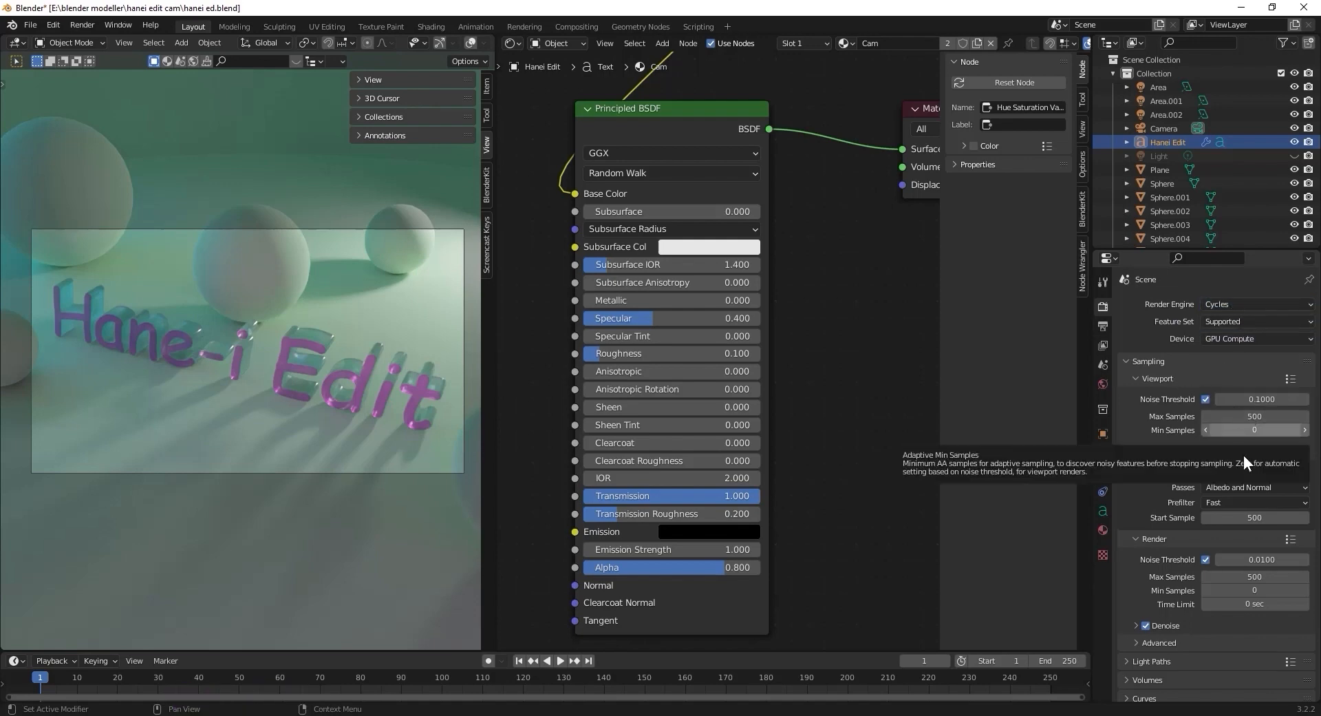
double_click(1263, 576)
key(BackSpace)
key(BackSpace)
key(BackSpace)
key(BackSpace)
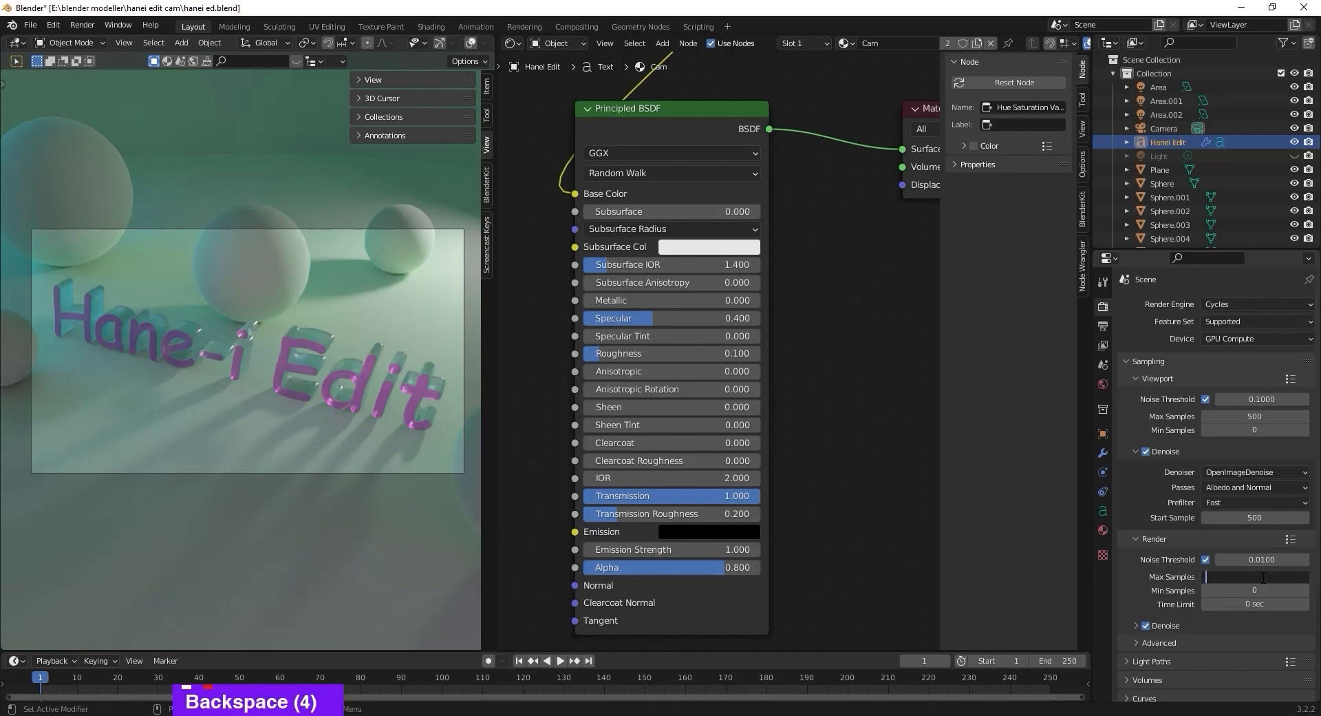
text(200)
key(Return)
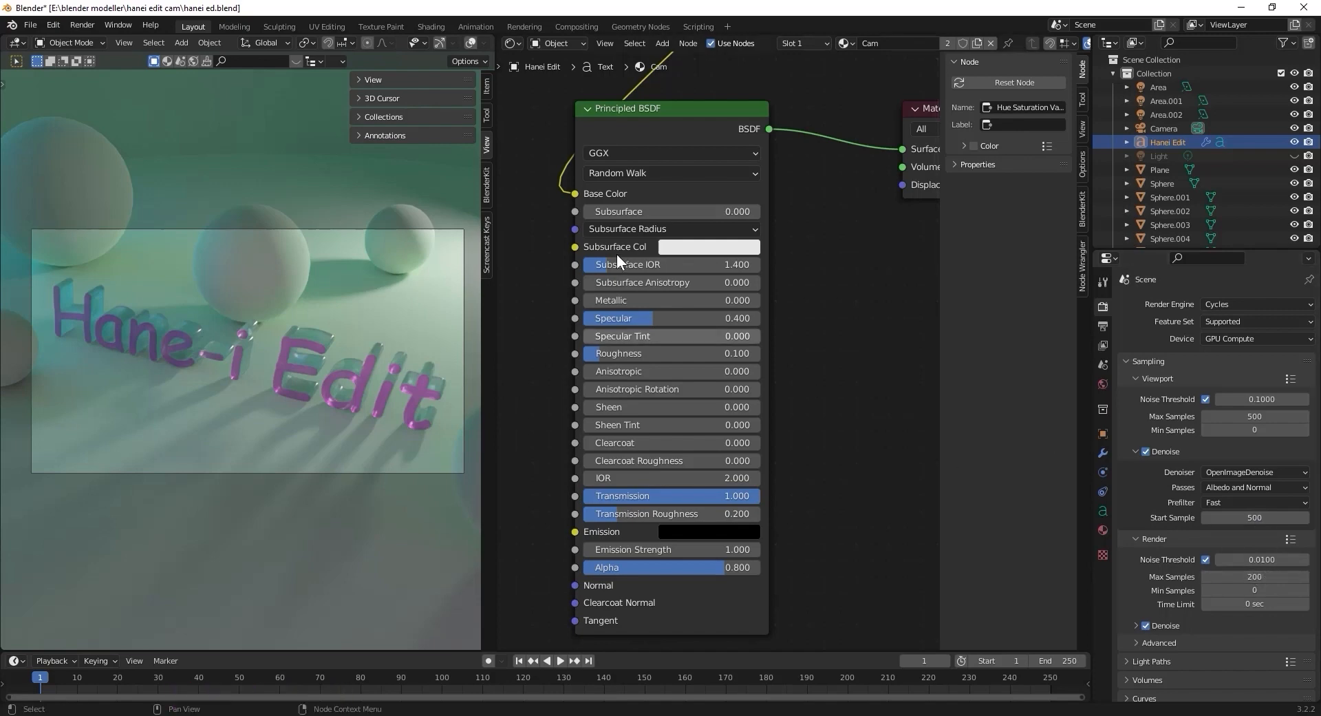
- Render the image of the current frame and close the render window
click(96, 31)
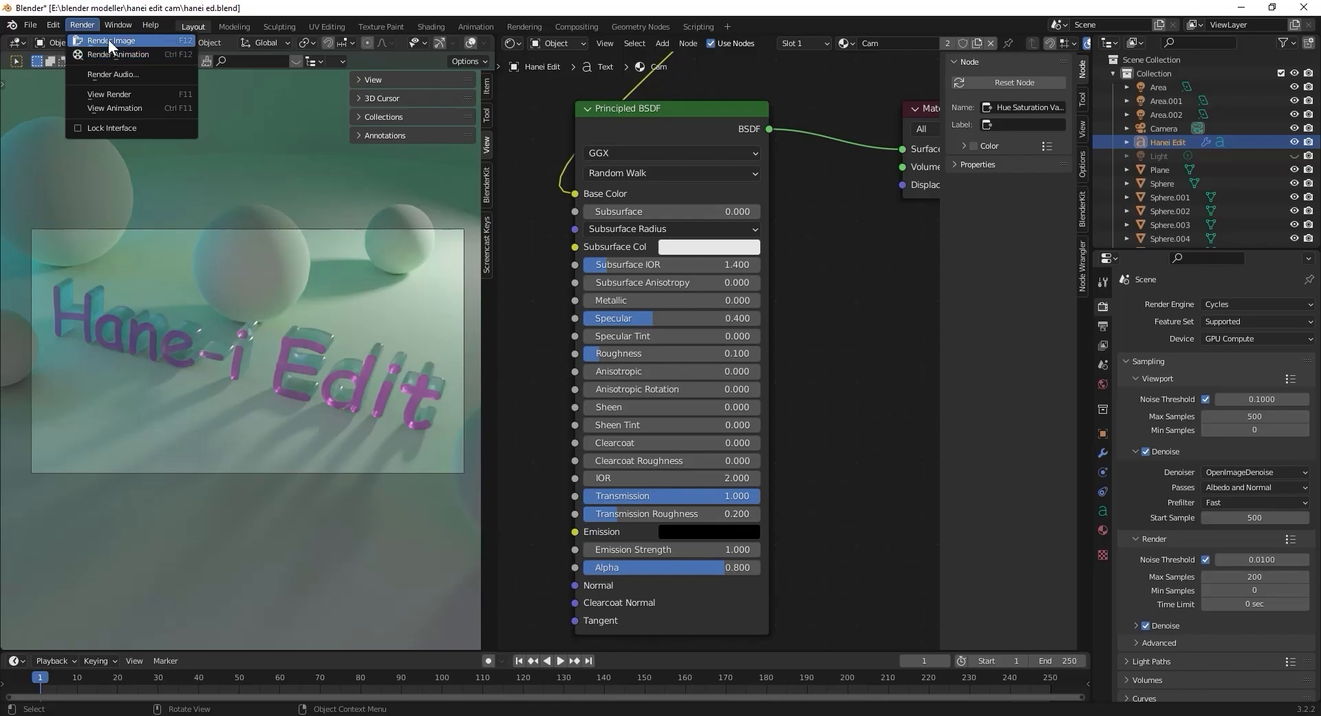
click(108, 40)
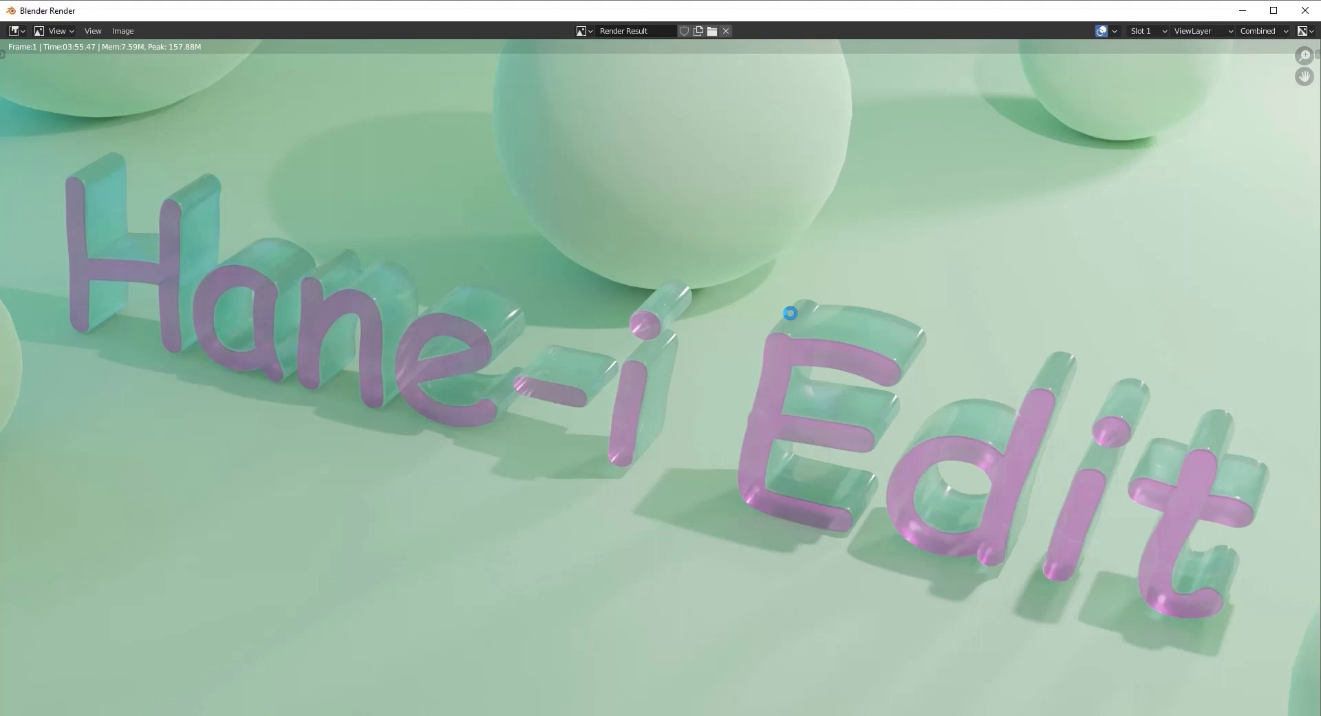
click(1306, 11)
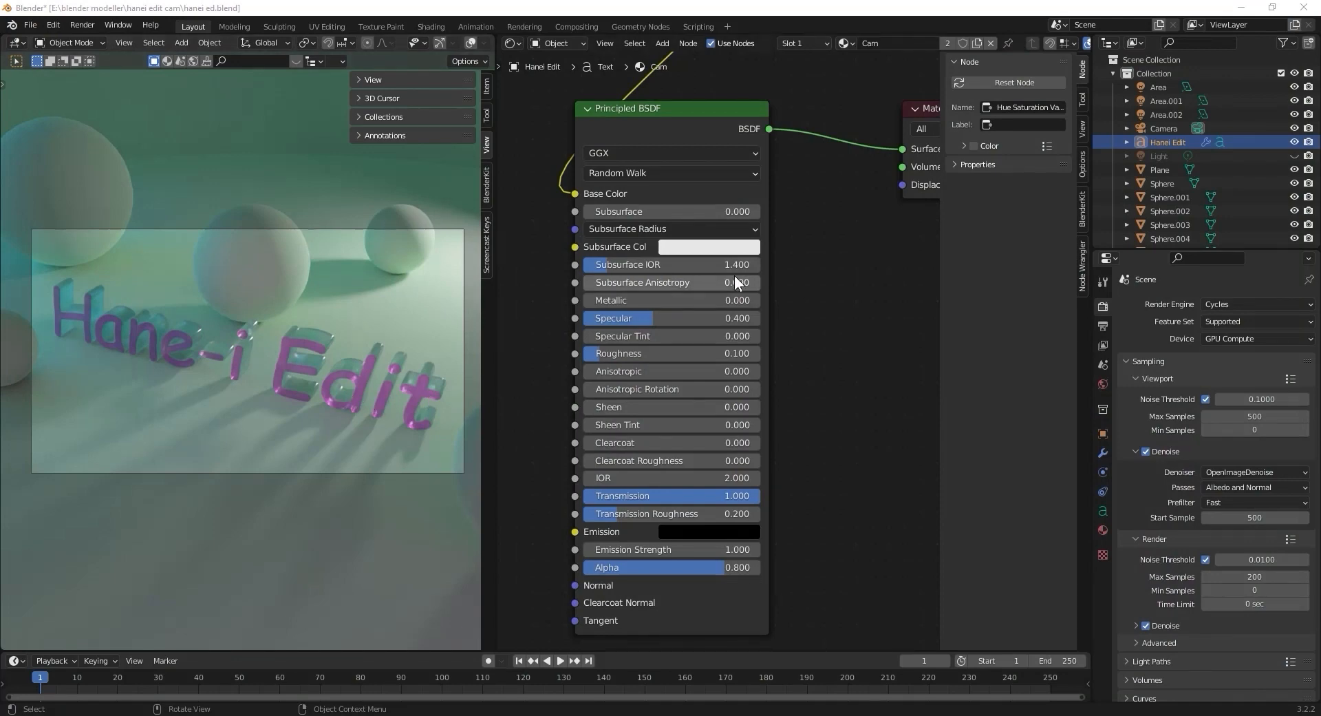
- Shift the pink ColorRamp stop slightly to about position 0.211, watching the text's front faces up close
scroll(801, 314, down, 4)
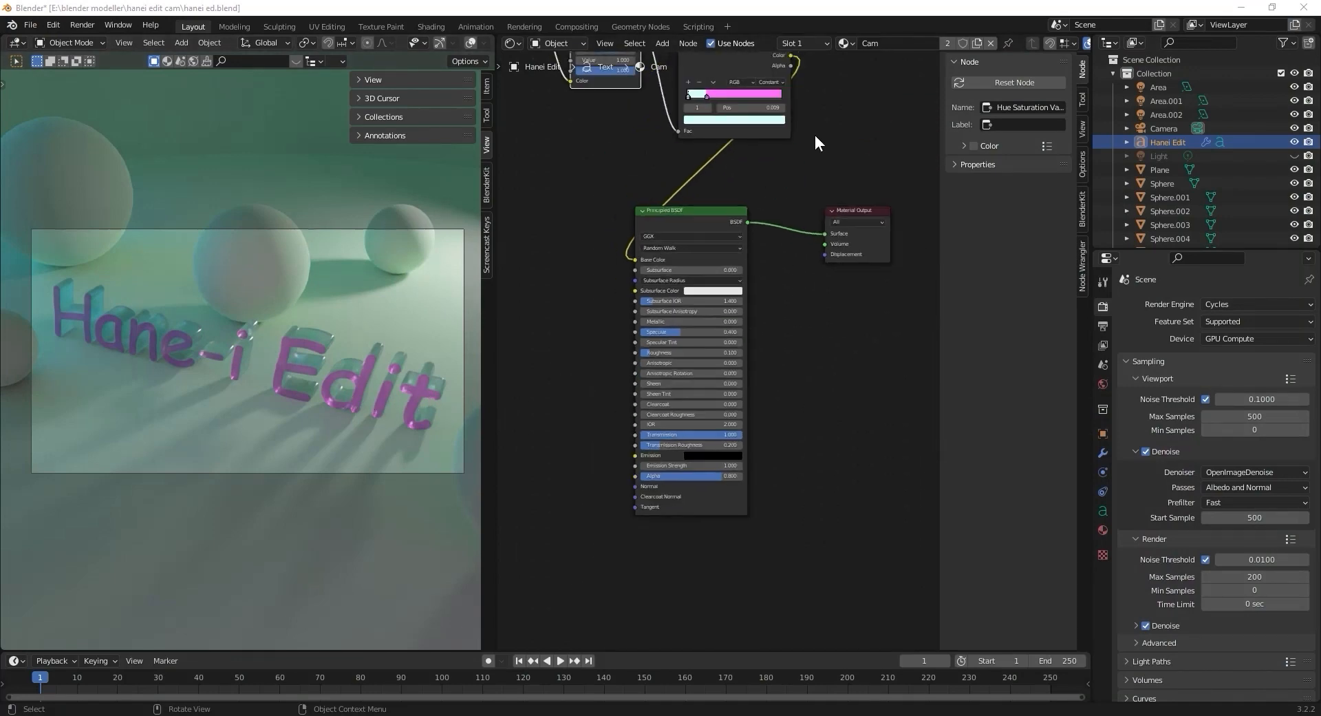
middle_drag(814, 138, 785, 324)
scroll(643, 253, up, 4)
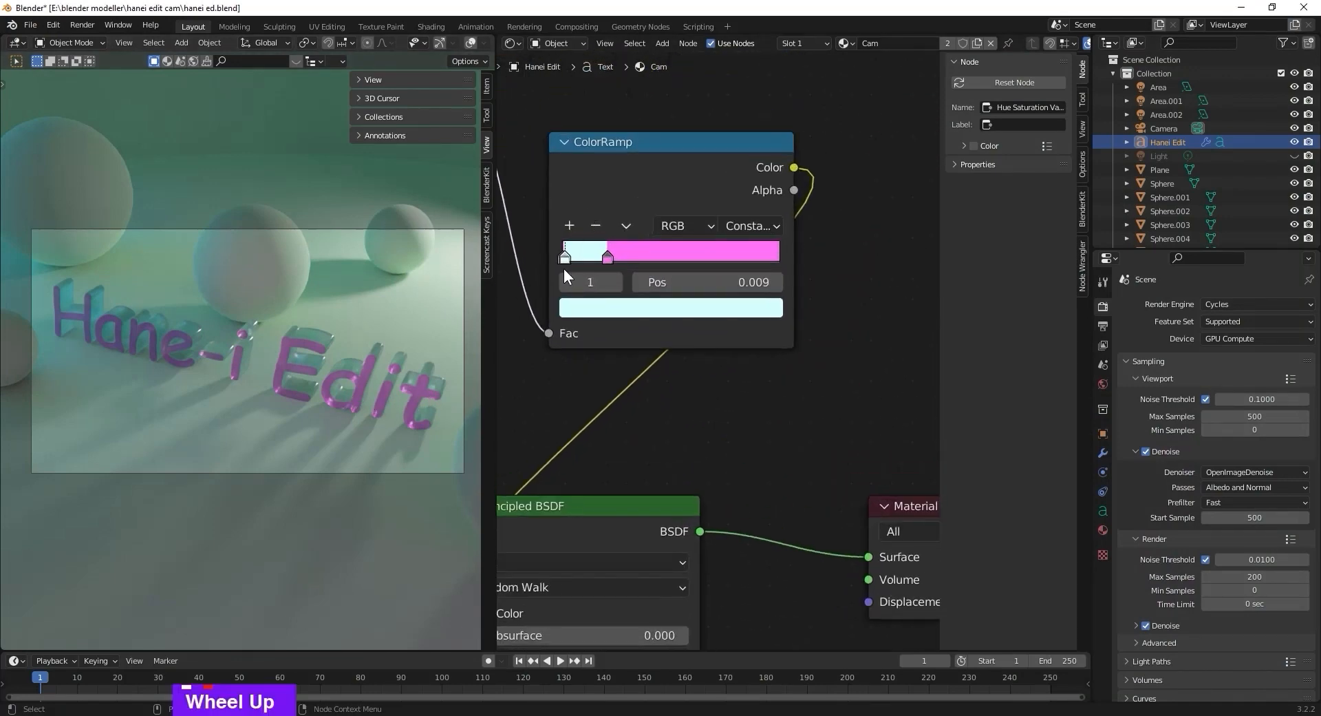
drag(566, 262, 534, 283)
scroll(593, 299, up, 2)
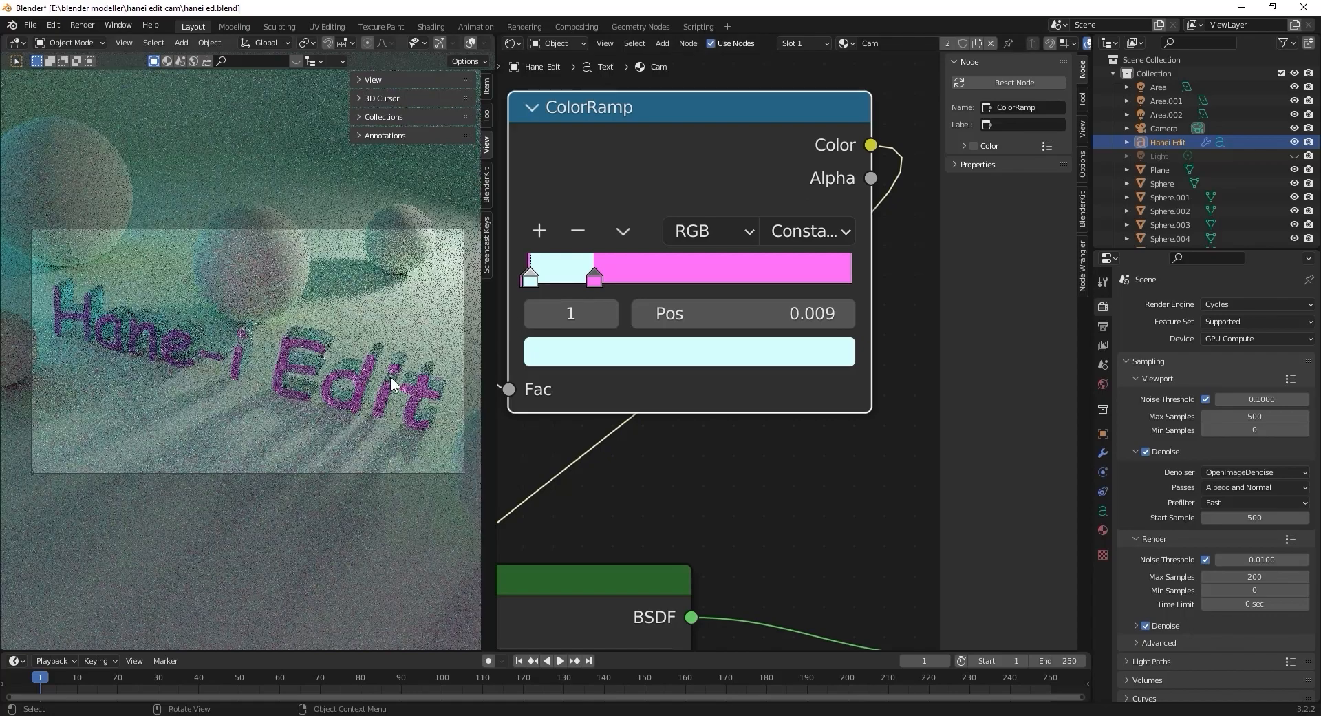
scroll(374, 406, up, 2)
scroll(311, 388, up, 2)
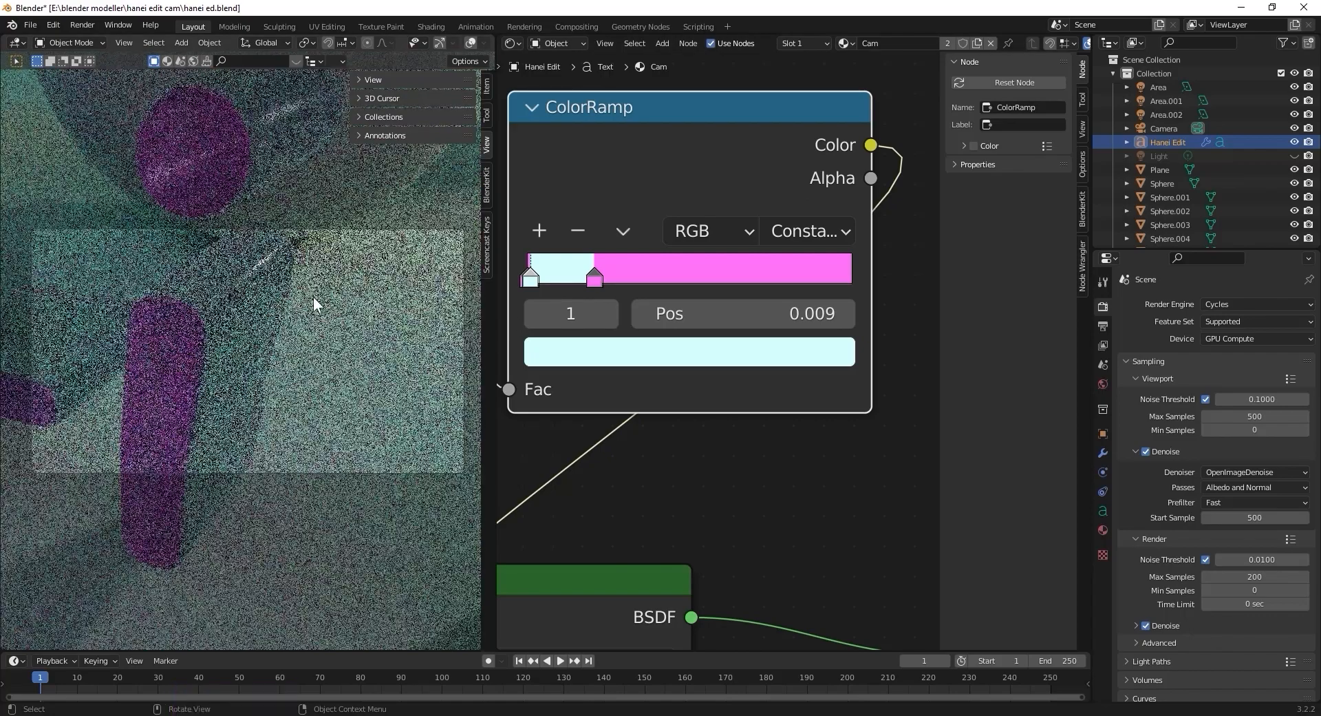
mouse_move(332, 296)
middle_down()
mouse_move(312, 299)
mouse_move(357, 303)
mouse_move(334, 313)
middle_up()
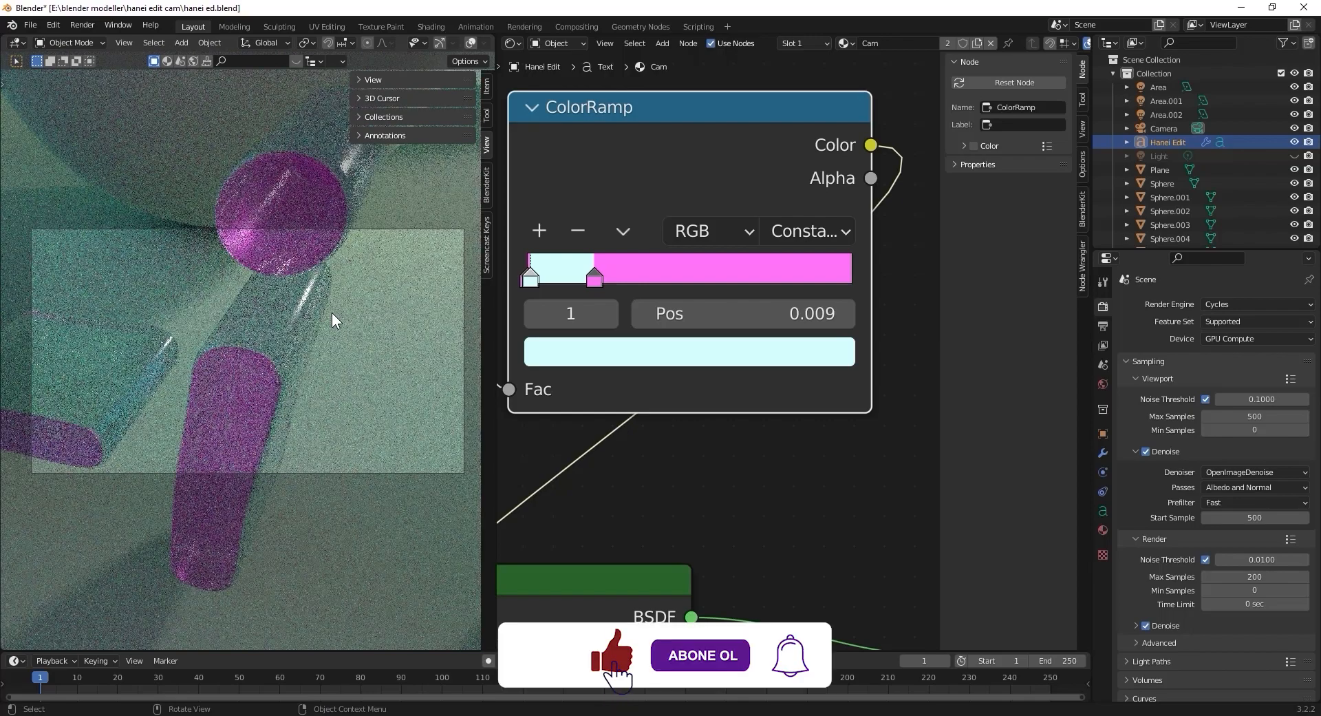
drag(593, 278, 602, 279)
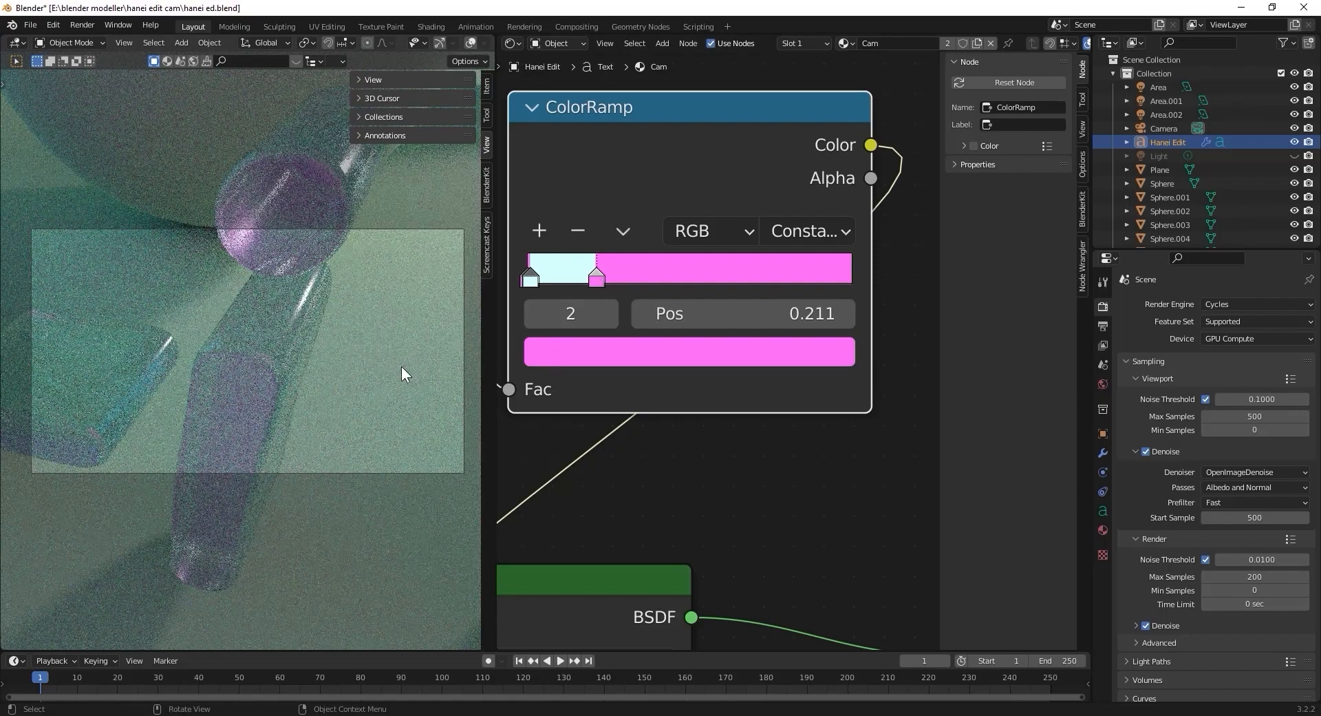
- Pull the camera back until the whole text is framed, and turn off locking the camera to the view
scroll(402, 366, down, 2)
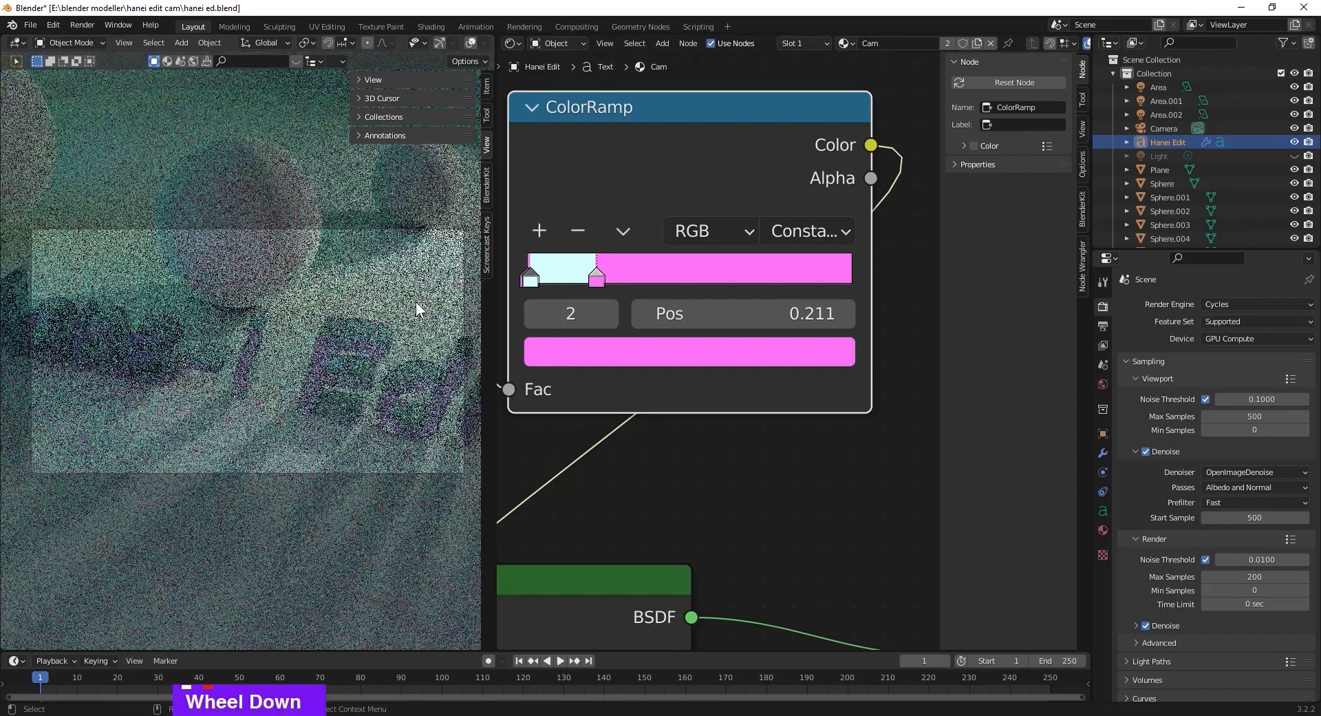
click(357, 80)
click(358, 80)
scroll(344, 357, down, 3)
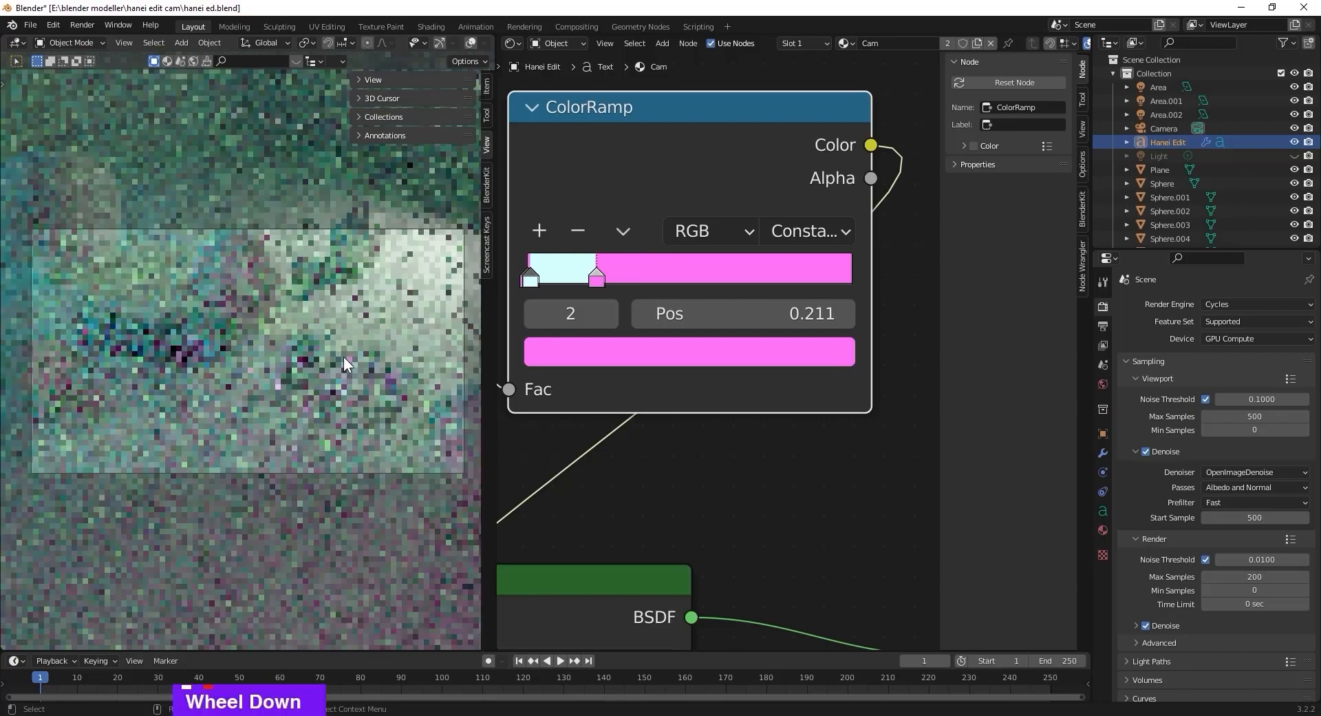
scroll(342, 358, up, 2)
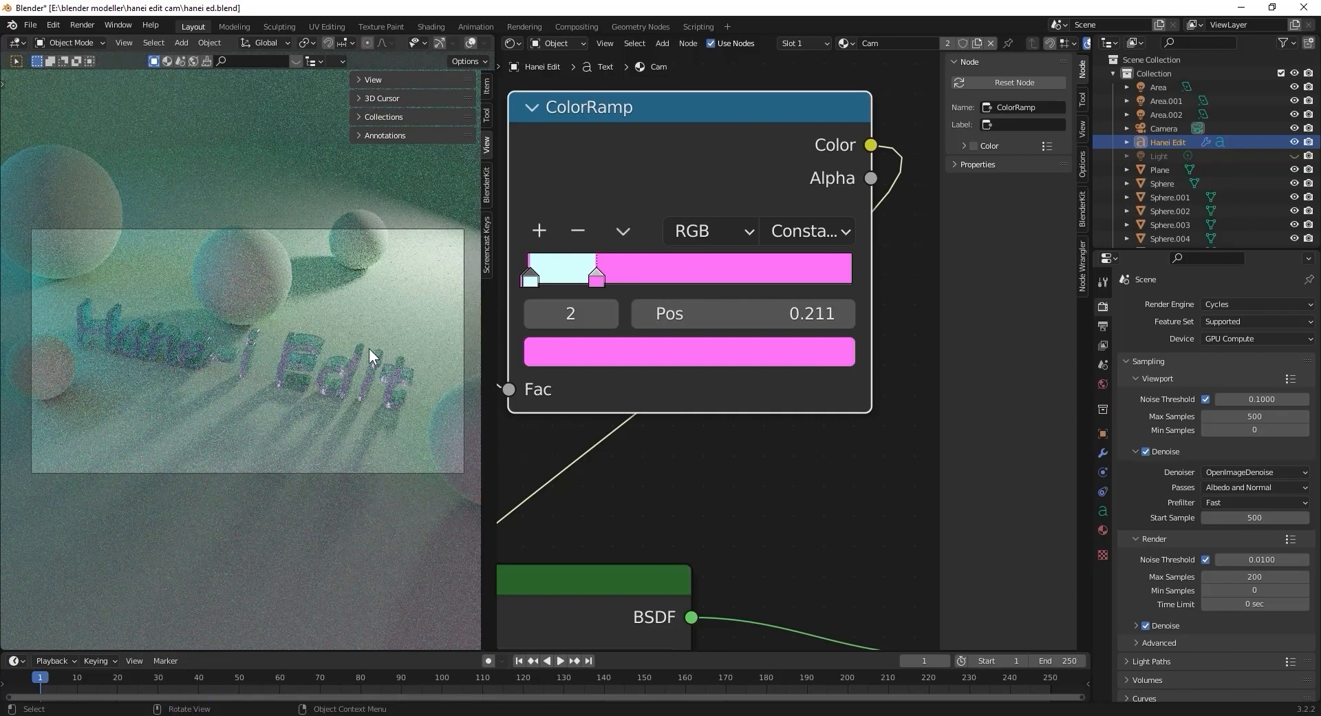
click(358, 79)
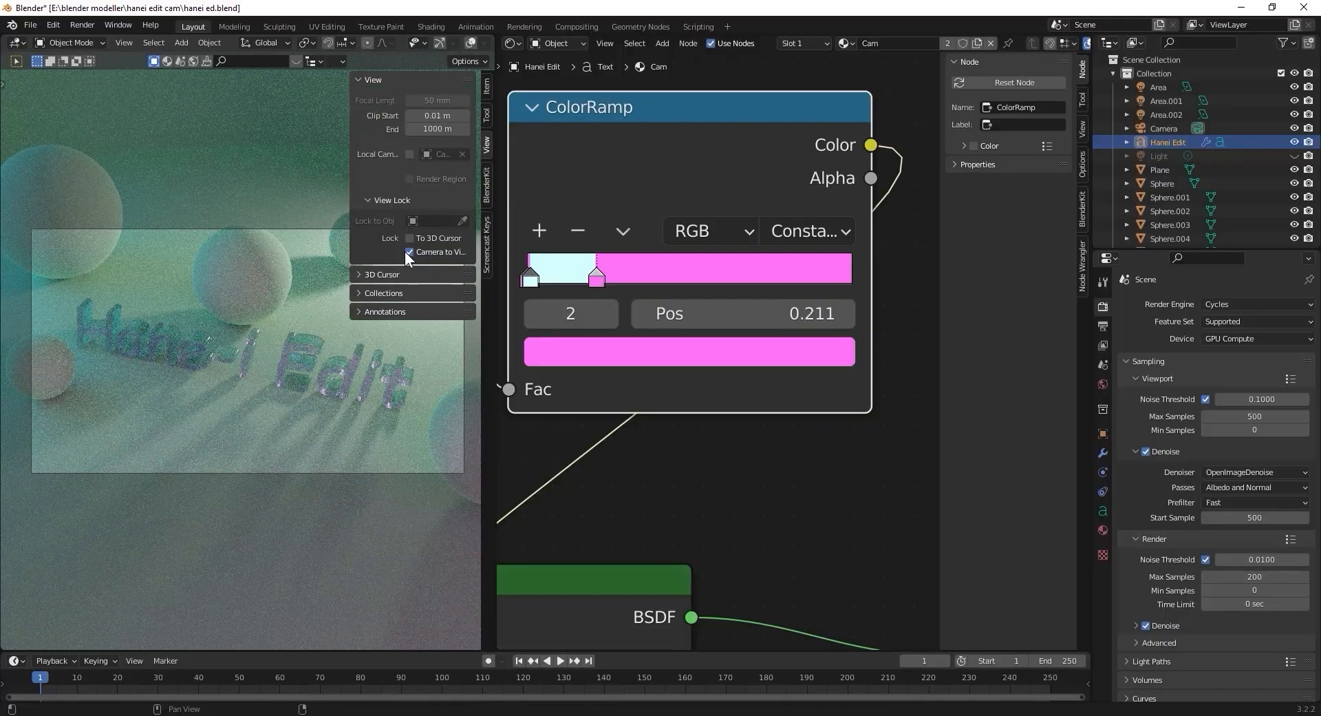
click(410, 252)
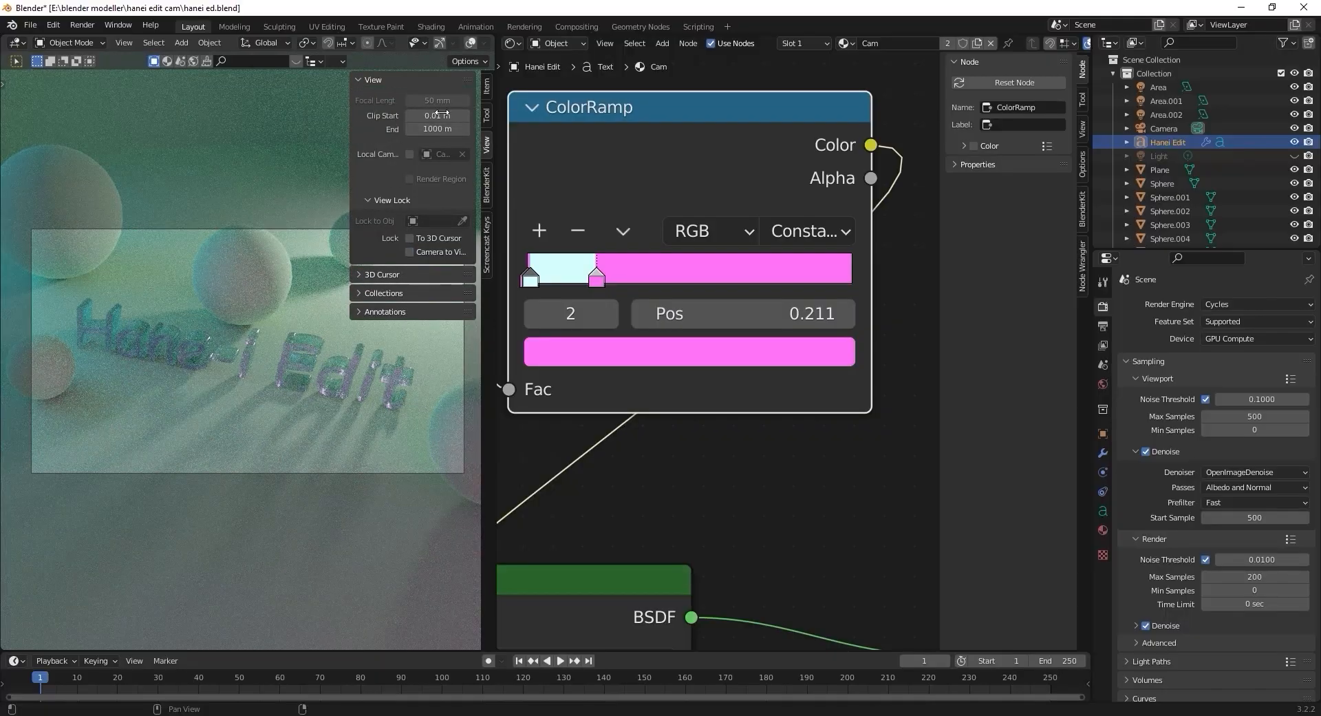
click(358, 79)
- Try the light cyan ColorRamp stop at positions 0.005 and 0.01 while viewing the letters from the side
shift+middle_drag(384, 294, 333, 441)
drag(530, 279, 530, 280)
mouse_move(702, 314)
mouse_down()
mouse_move(726, 314)
mouse_move(702, 314)
mouse_up()
middle_drag(412, 317, 333, 318)
click(767, 314)
text(0.005)
key(Return)
click(767, 314)
text(0.0)
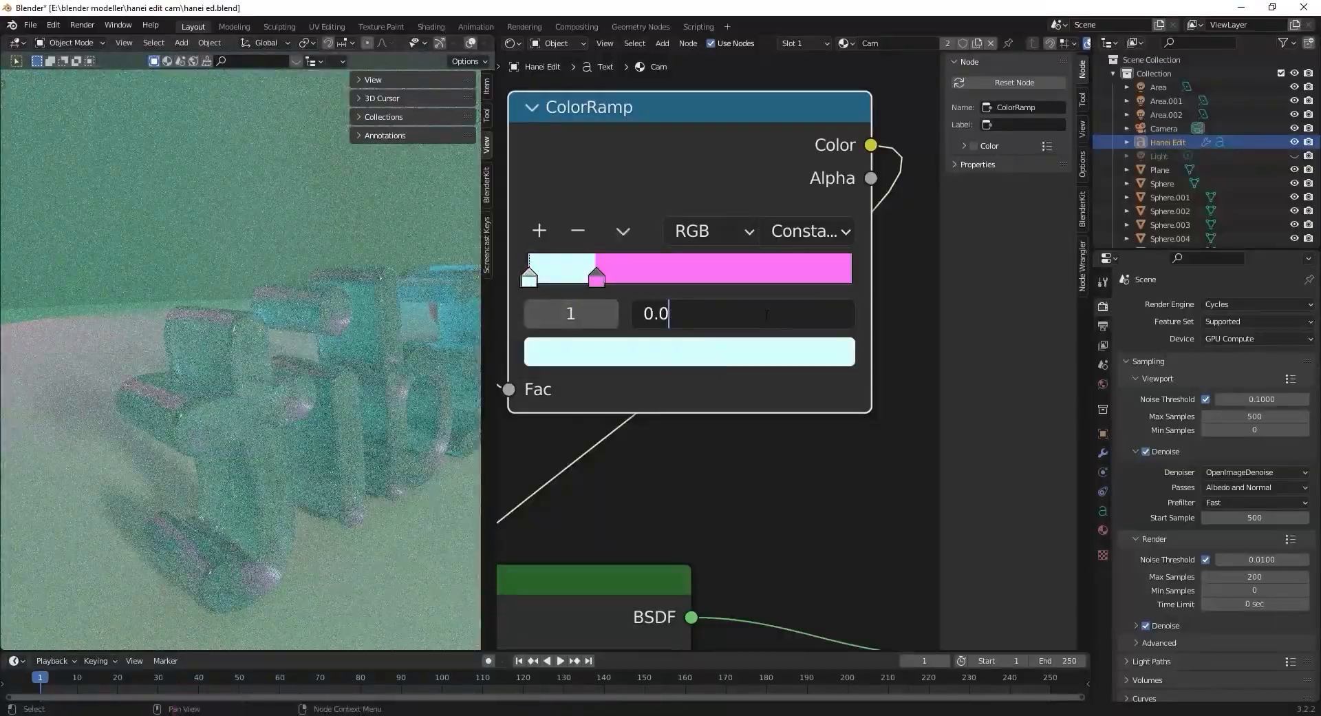
text(1)
key(Return)
- Fine-tune the light cyan ColorRamp stop's position to 0.008
click(767, 314)
key(BackSpace)
key(BackSpace)
text(09)
key(Return)
click(767, 313)
text(0.00)
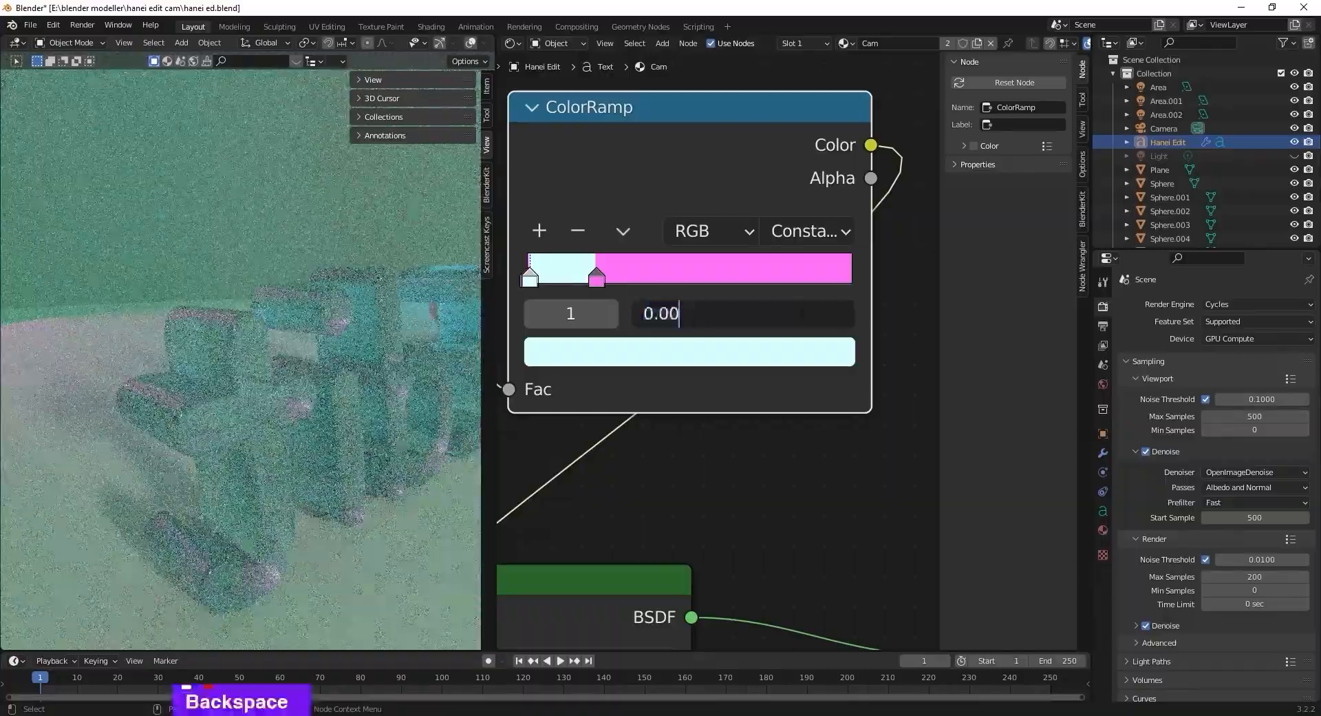
text(58)
key(Return)
click(800, 313)
key(BackSpace)
text(7)
key(Return)
click(800, 313)
text(7)
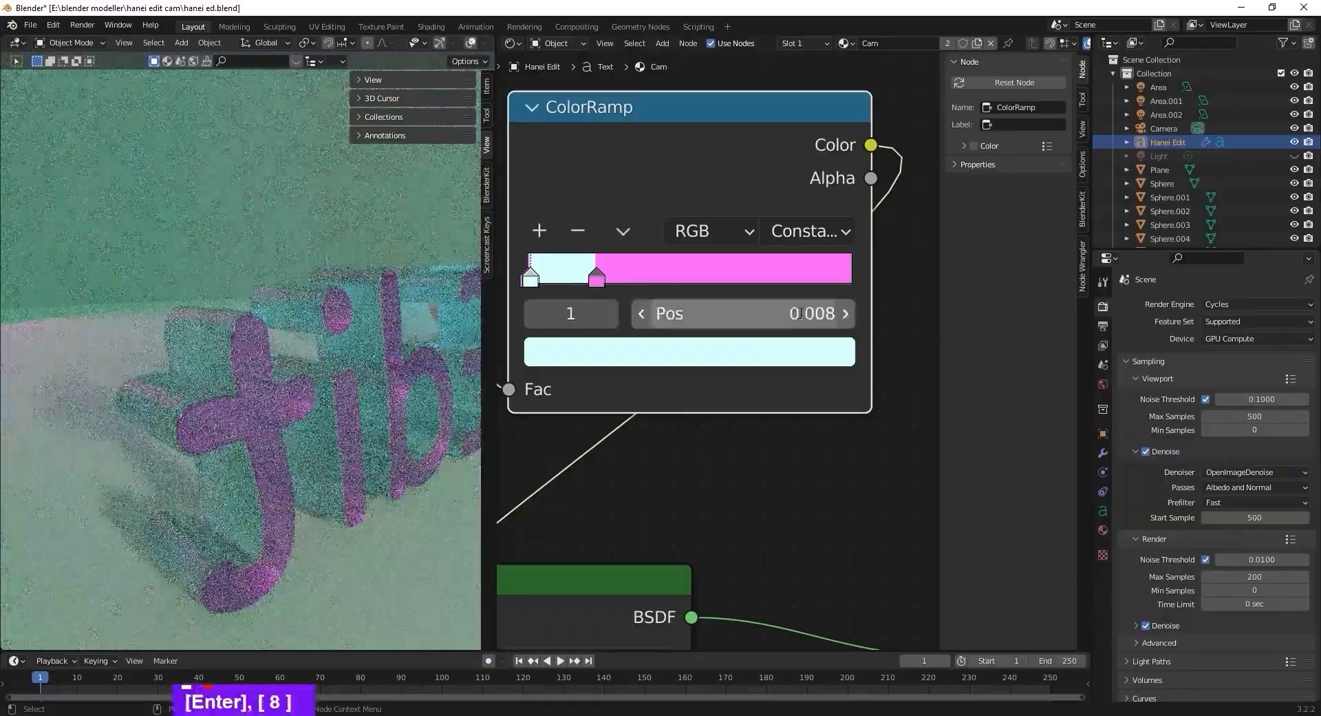
- Try the pink ColorRamp stop at positions 0.3, 0.7 and about 0.223
scroll(358, 395, up, 3)
drag(597, 278, 596, 278)
middle_drag(386, 372, 275, 420)
click(782, 316)
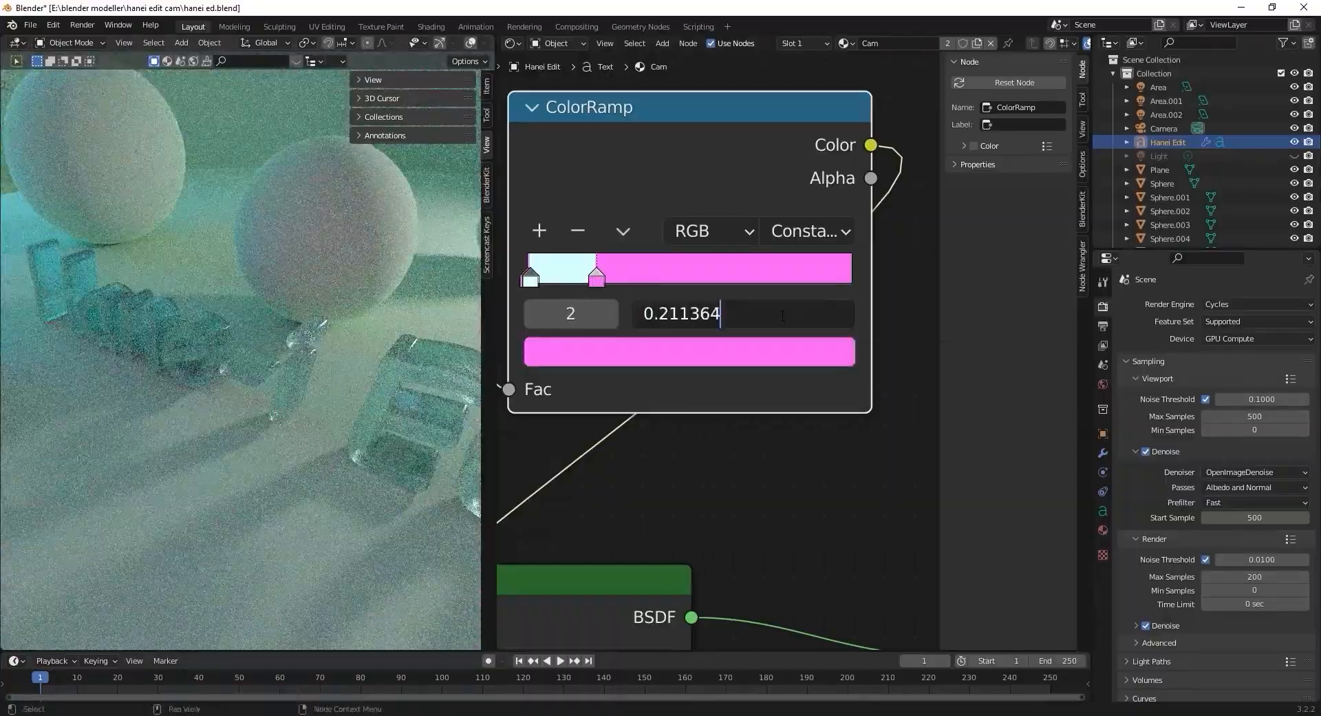
text(0.3)
key(Return)
click(782, 316)
text(0.7)
key(Return)
drag(755, 277, 600, 282)
click(720, 313)
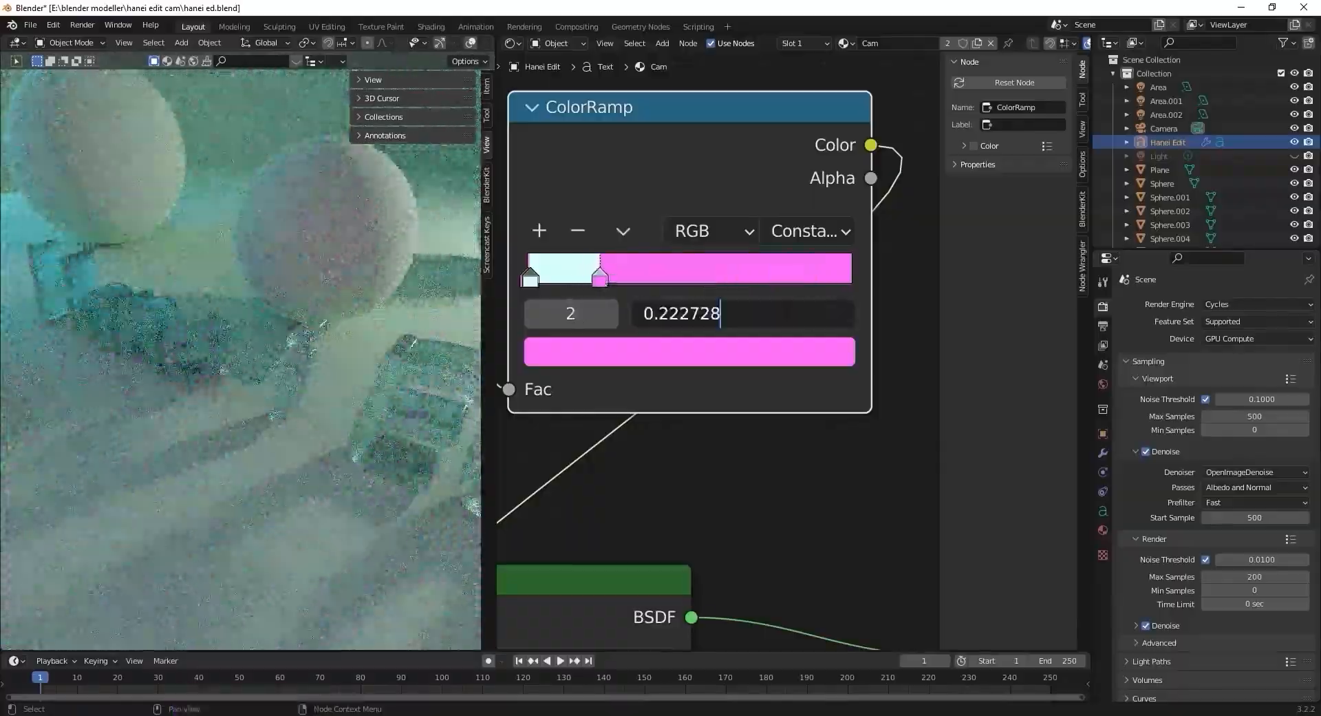
key(Return)
- Try the pink ColorRamp stop at positions 0.21, 0.205 and 0.208
drag(729, 313, 719, 314)
click(729, 314)
text(0.21)
key(Return)
click(728, 314)
text(0.205)
key(Return)
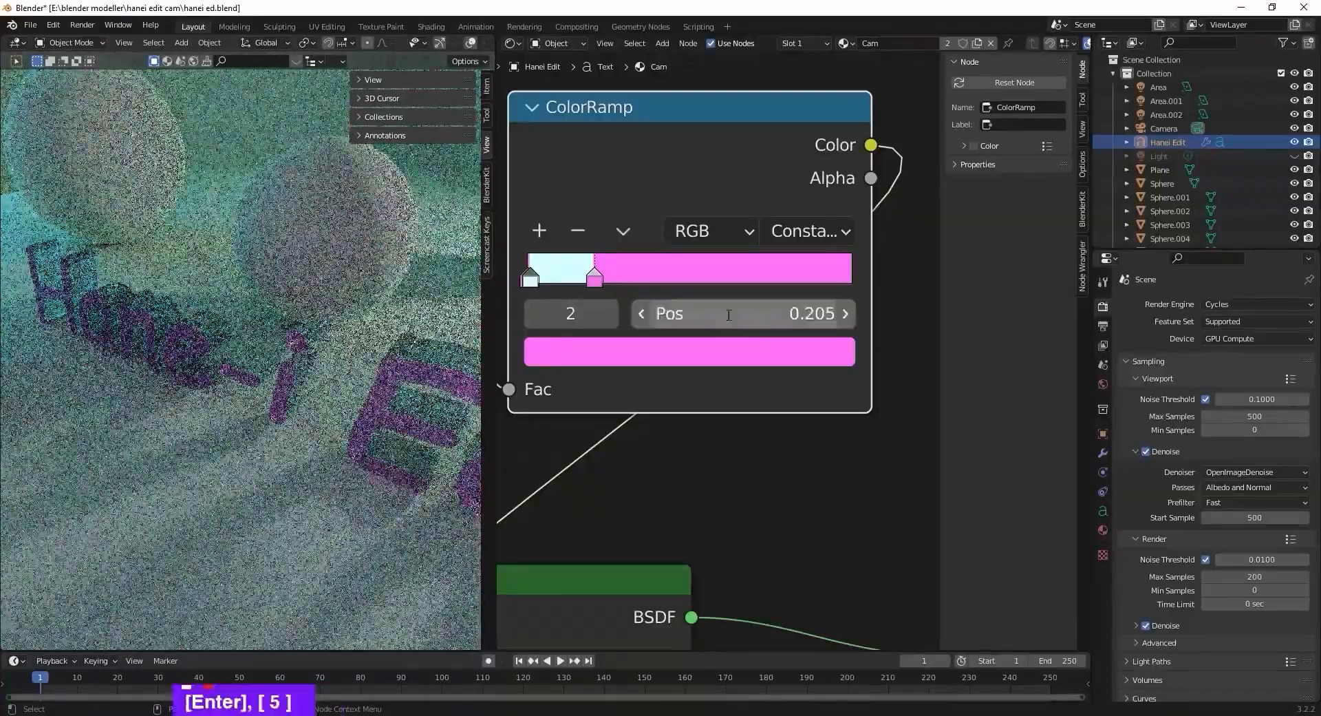
click(729, 315)
text(0.208)
key(Return)
- Refine the pink ColorRamp stop's position to 0.206 and then 0.207, and return to the camera view
click(757, 313)
text(0.206)
key(Return)
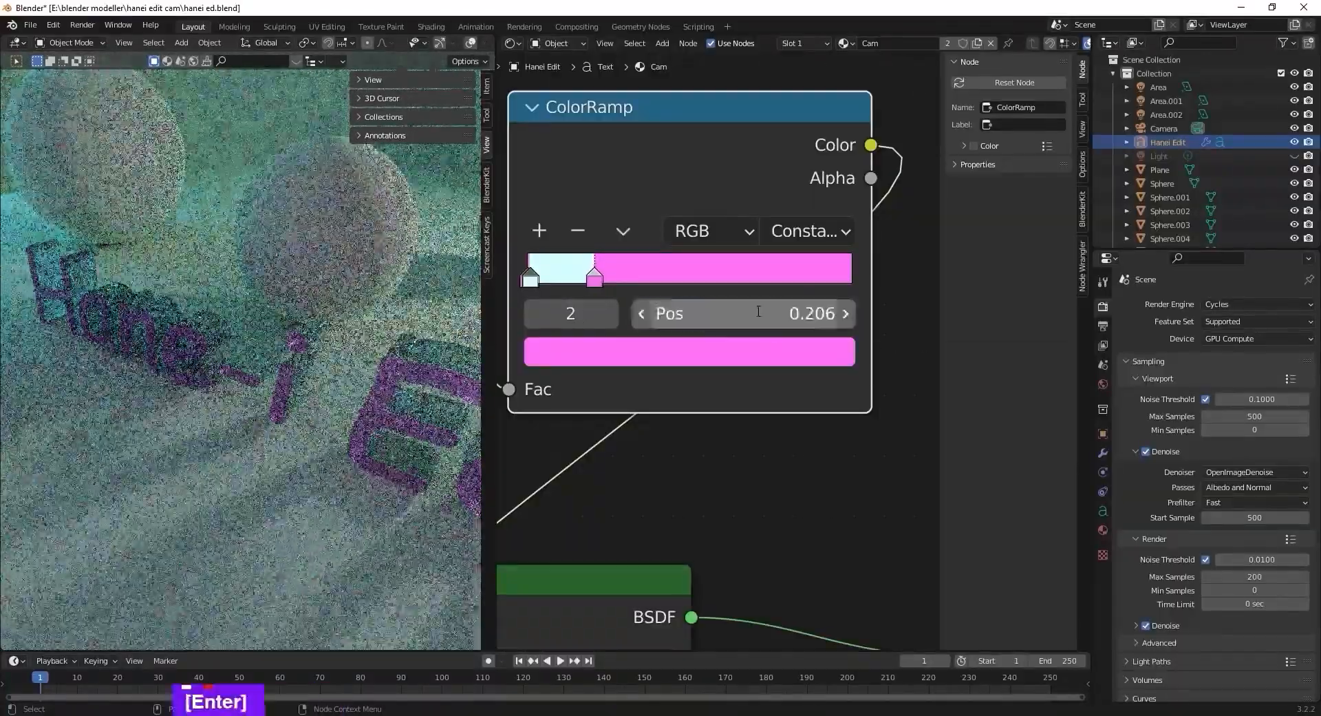
drag(759, 311, 761, 311)
click(759, 313)
key(Return)
key(KP_0)
scroll(358, 420, down, 2)
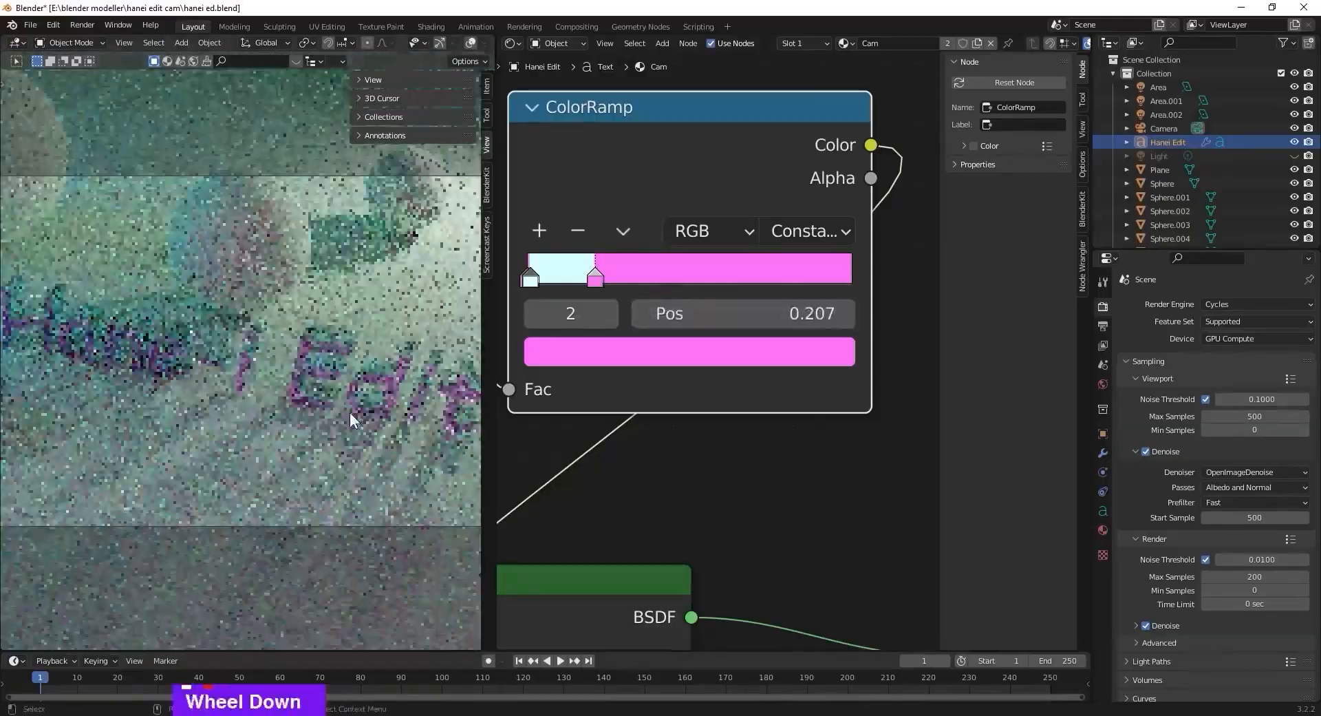
scroll(350, 412, down, 1)
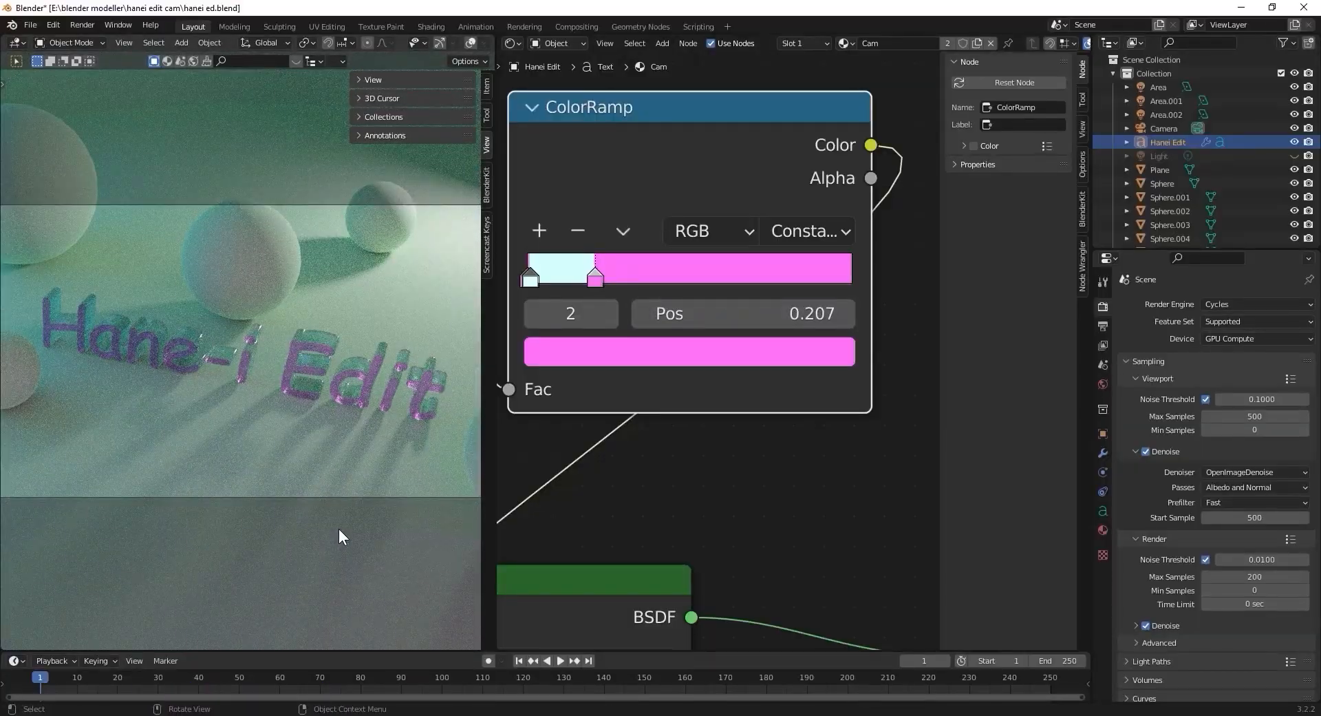
- View the text from behind, try the light cyan ColorRamp stop at 0.007, and set its position to 0.008
middle_drag(339, 529, 190, 499)
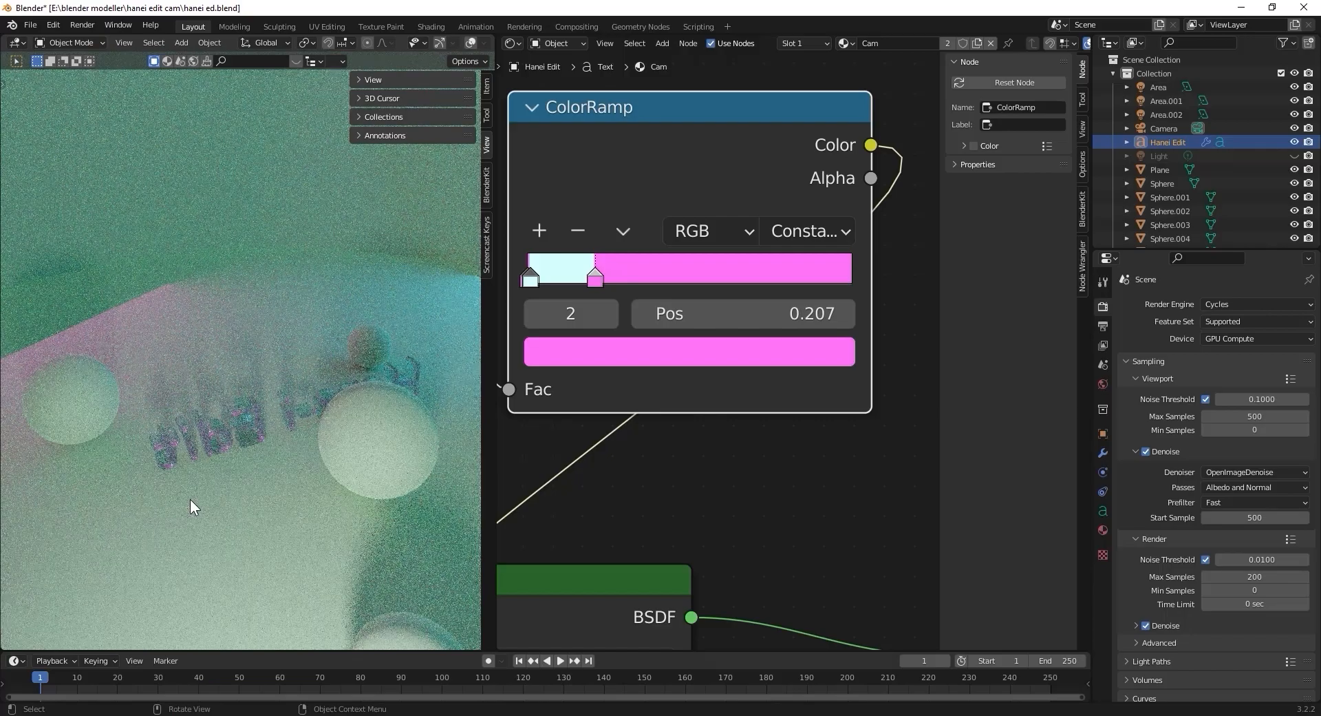
click(530, 277)
click(782, 314)
key(Return)
click(783, 314)
text(0.007)
key(BackSpace)
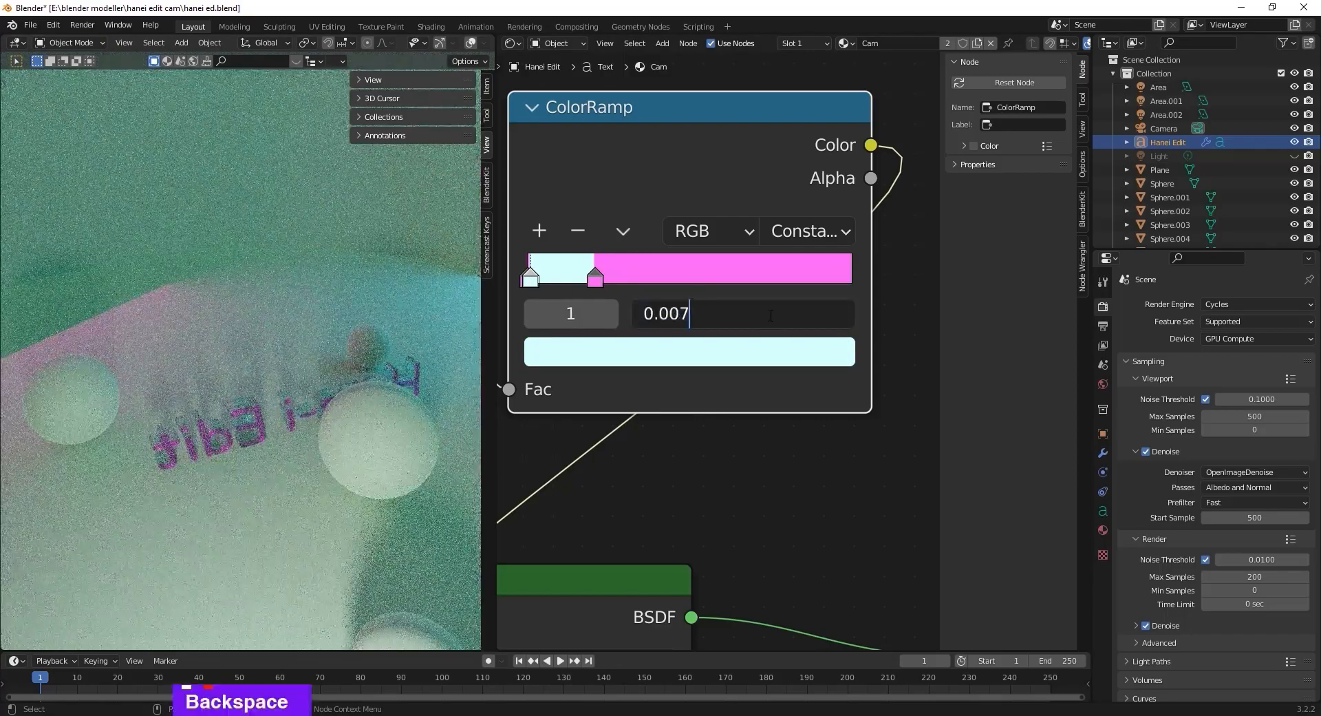
text(8)
key(Return)
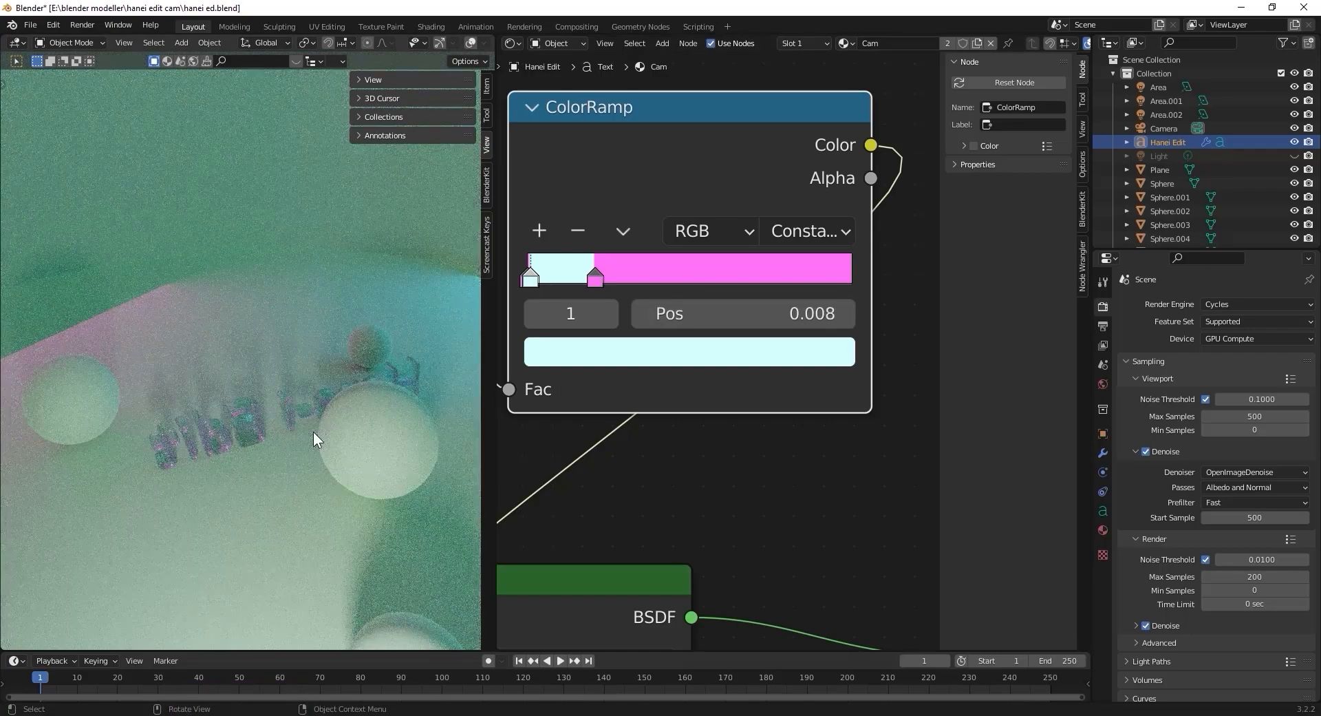
- Try the light cyan ColorRamp stop at positions 0.00788, 0.0078 and 0.00785
click(783, 313)
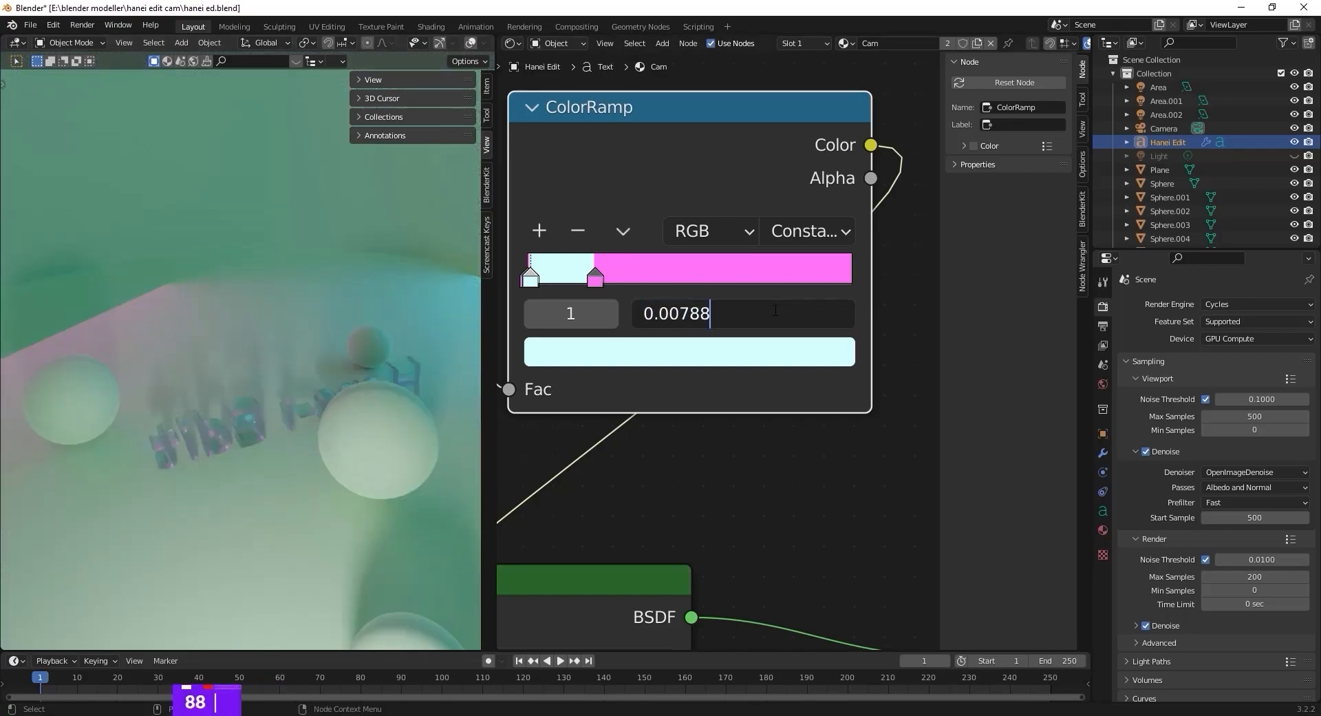
key(Return)
click(782, 314)
key(BackSpace)
key(Return)
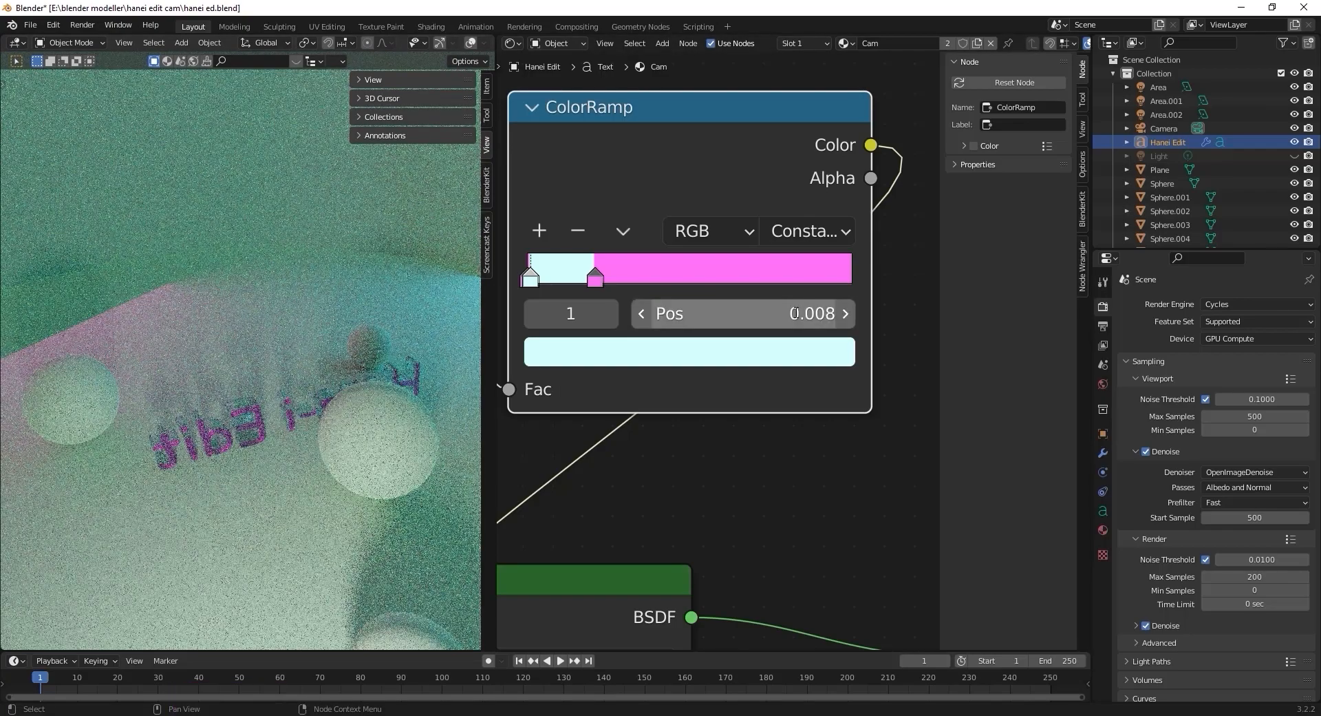
click(796, 313)
text(5)
key(Return)
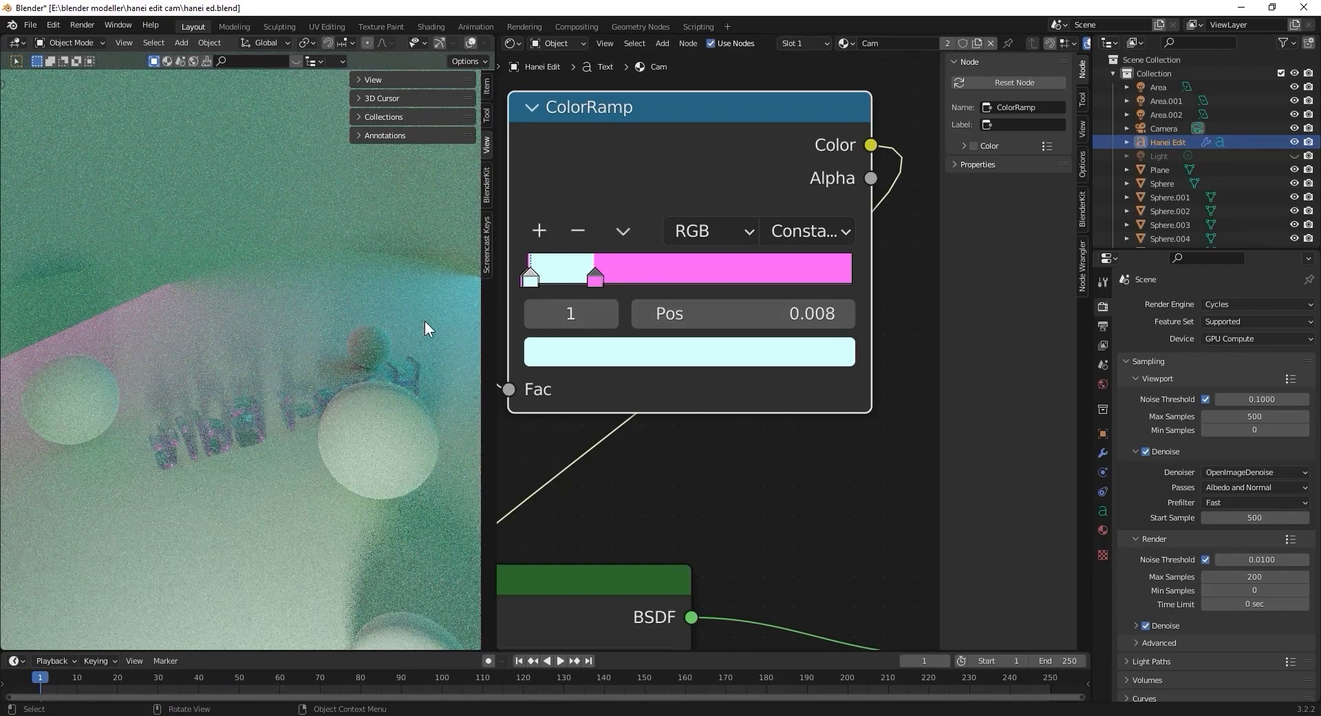
- Set the light cyan ColorRamp stop's position to 0.00784
click(776, 315)
text(2)
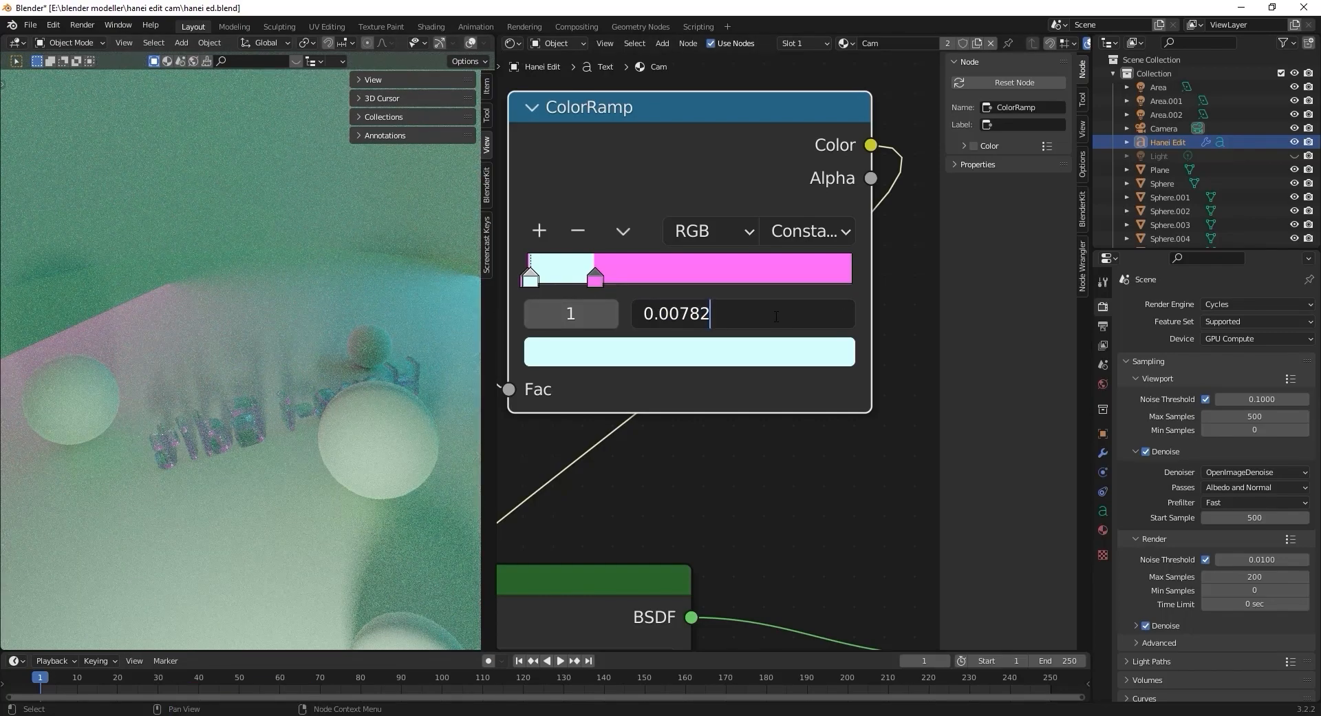
key(BackSpace)
text(4)
key(Return)
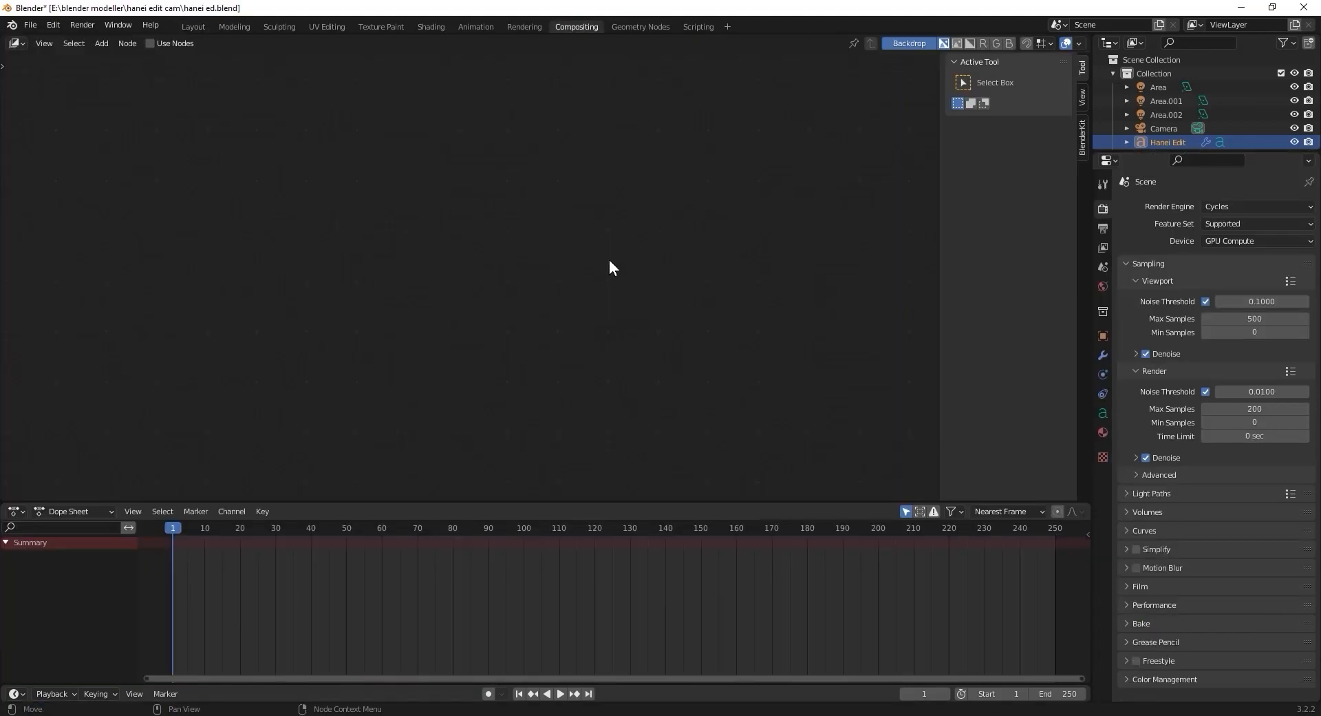
- Save the blend file and enable nodes for compositing the scene
click(30, 25)
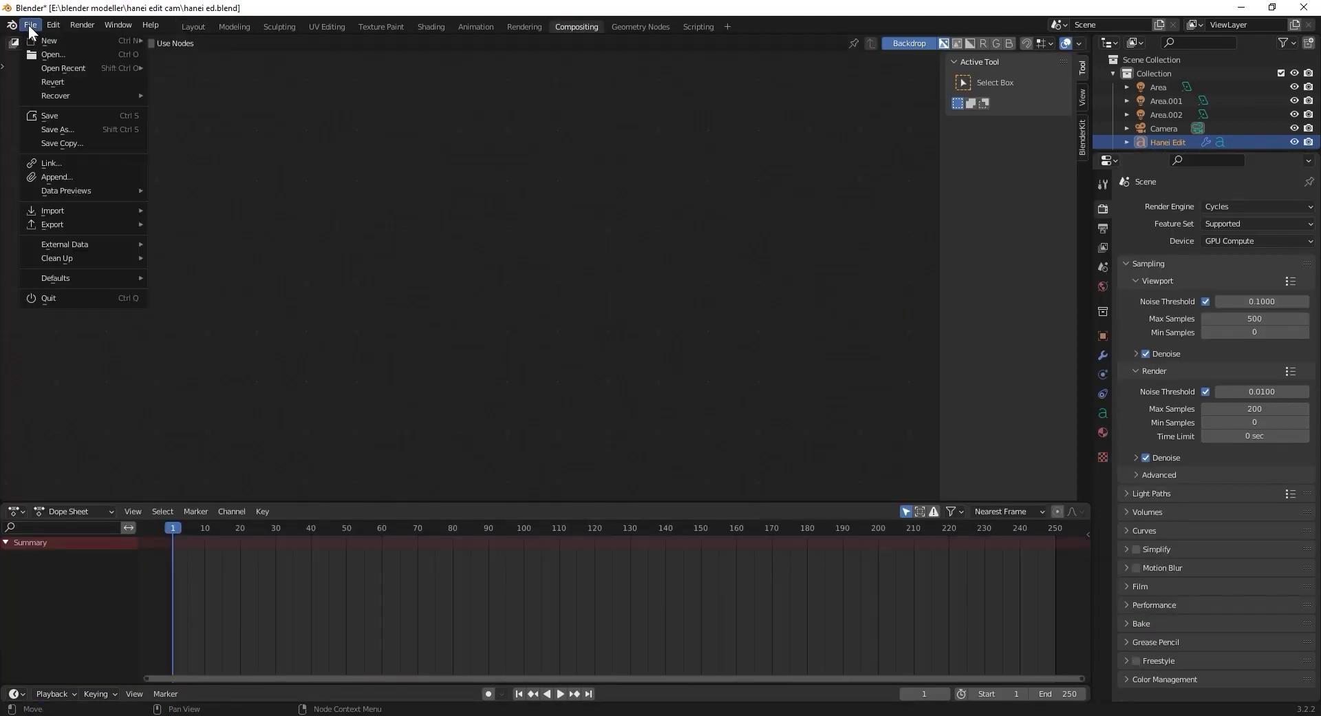
click(64, 160)
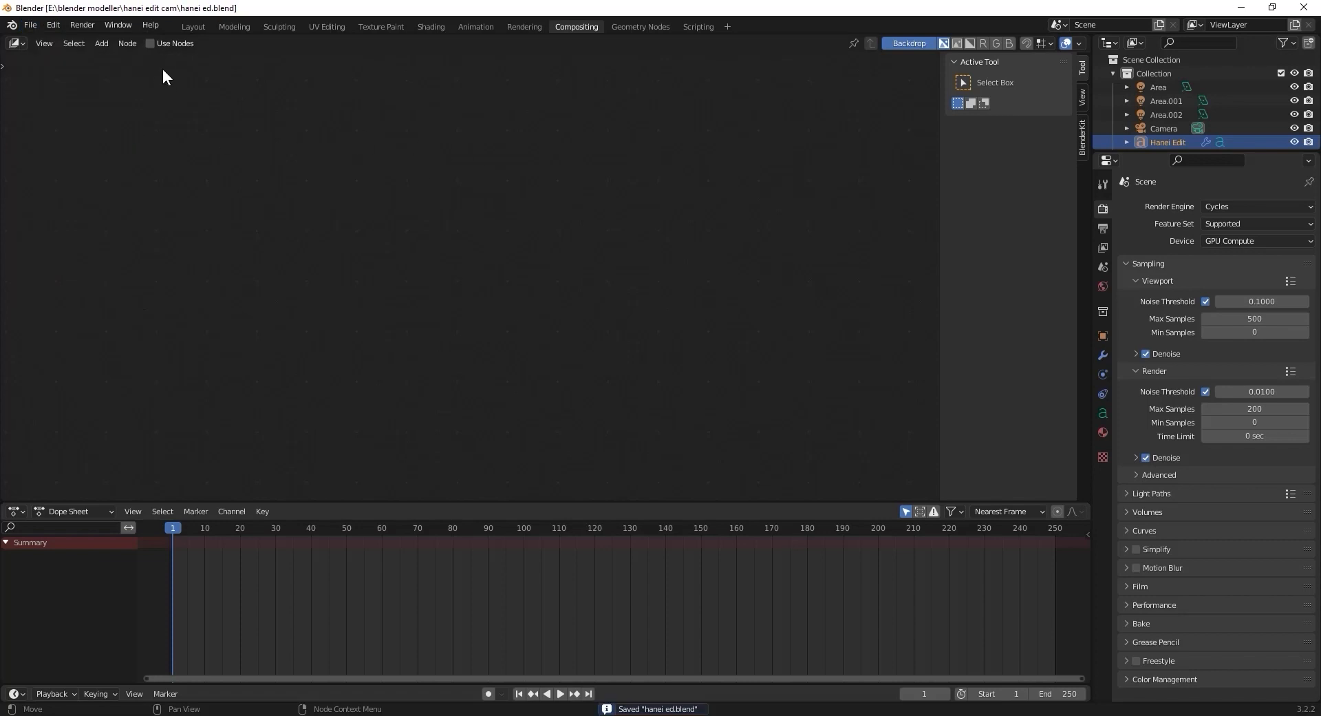
click(149, 43)
- Connect a Viewer node to the Render Layers output and move the Viewer and Composite nodes well away from Render Layers
drag(510, 183, 765, 184)
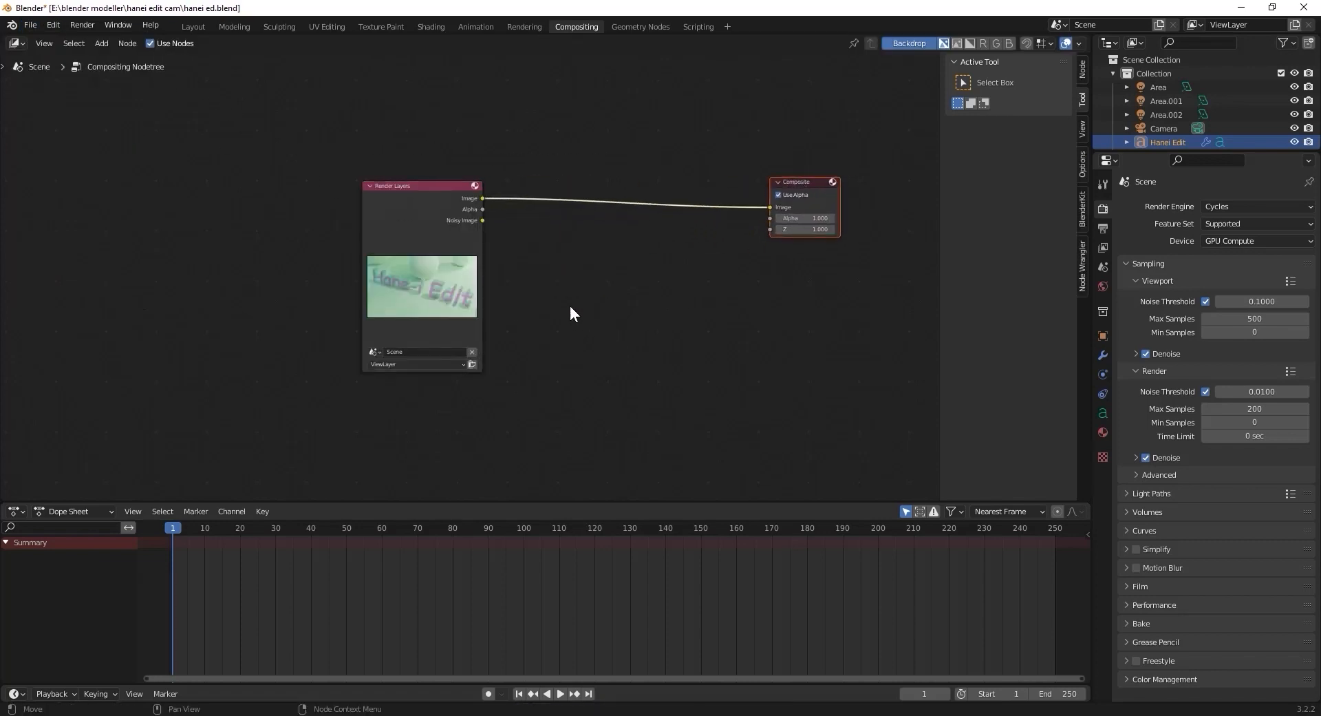
key(ctrl+z)
ctrl+shift+click(457, 185)
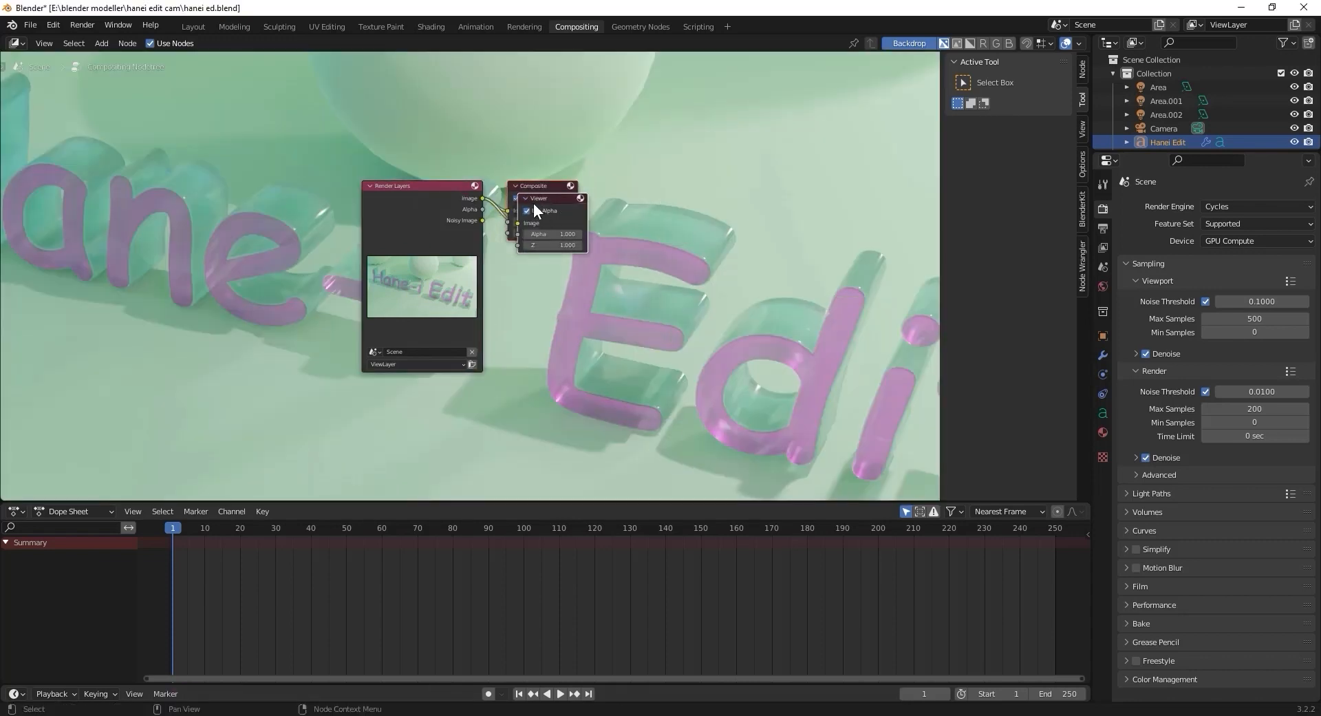
drag(534, 203, 832, 203)
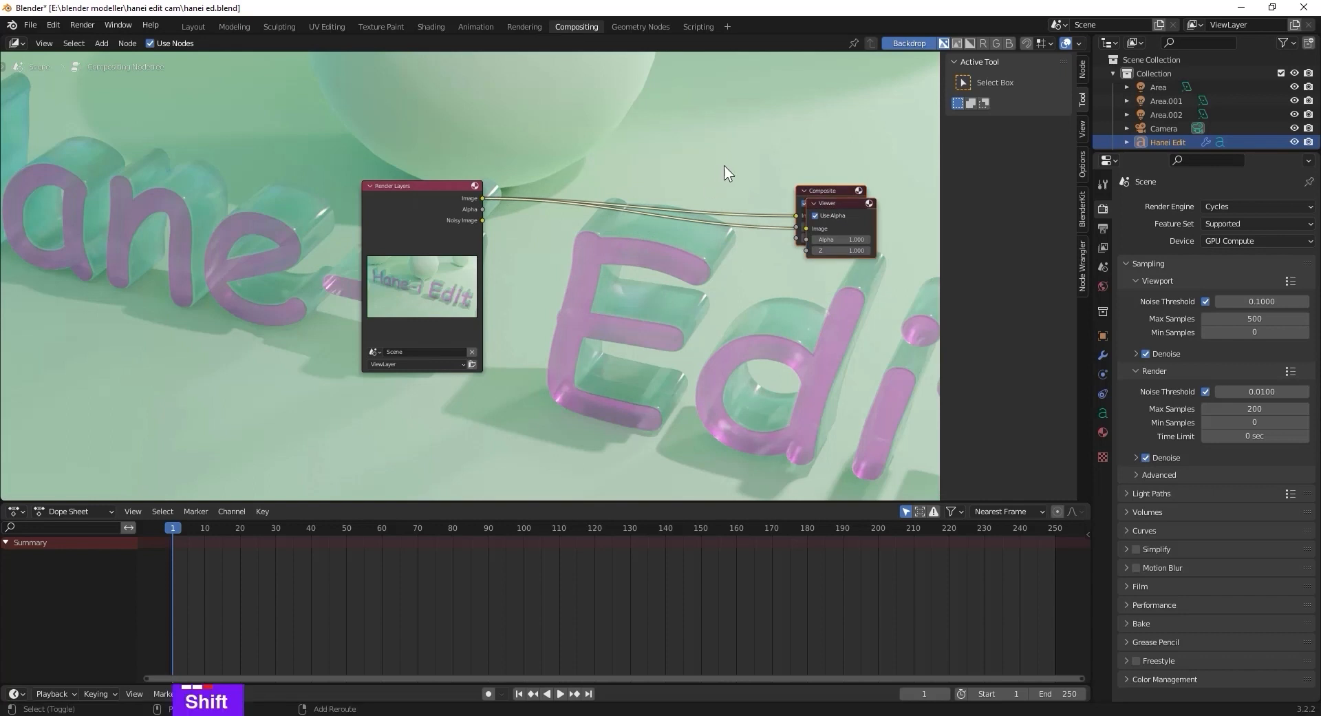
- Merge the Composite and Viewer links through one reroute and insert a Lens Distortion node between Render Layers and the reroute
shift+right_drag(724, 165, 721, 285)
scroll(475, 213, up, 1)
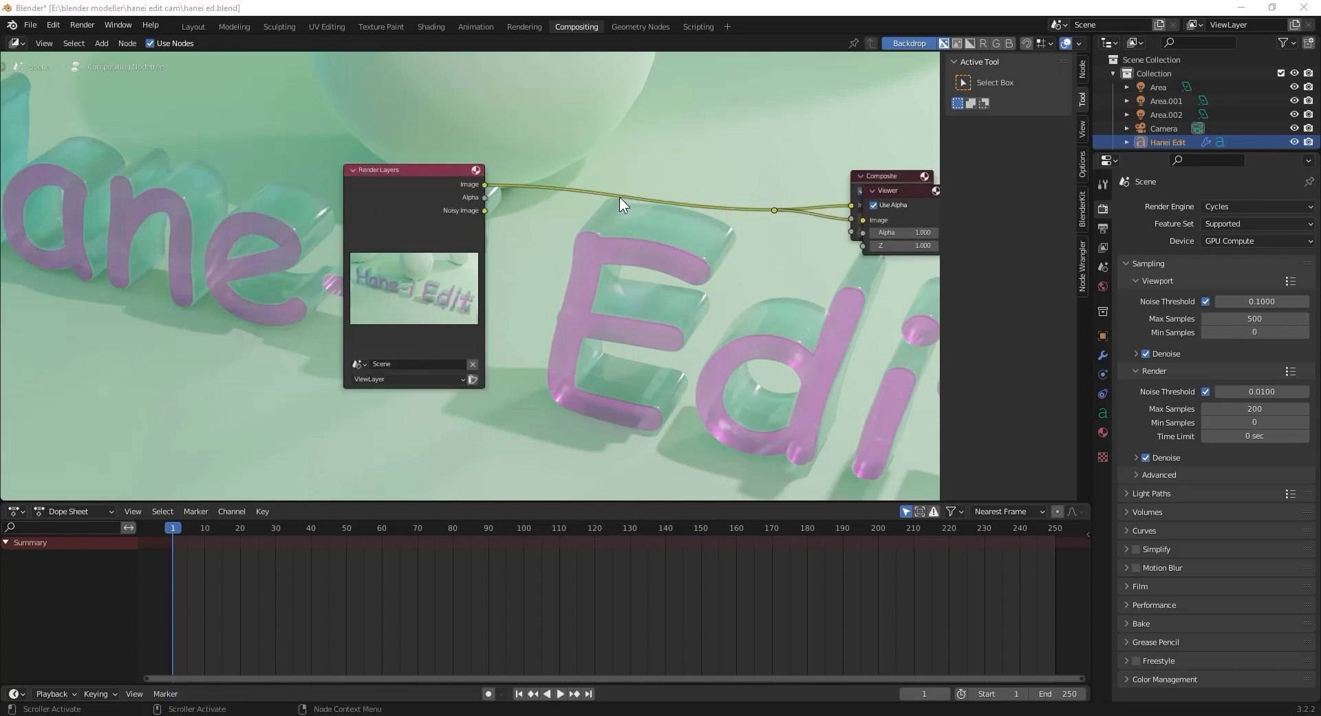
key(shift+a)
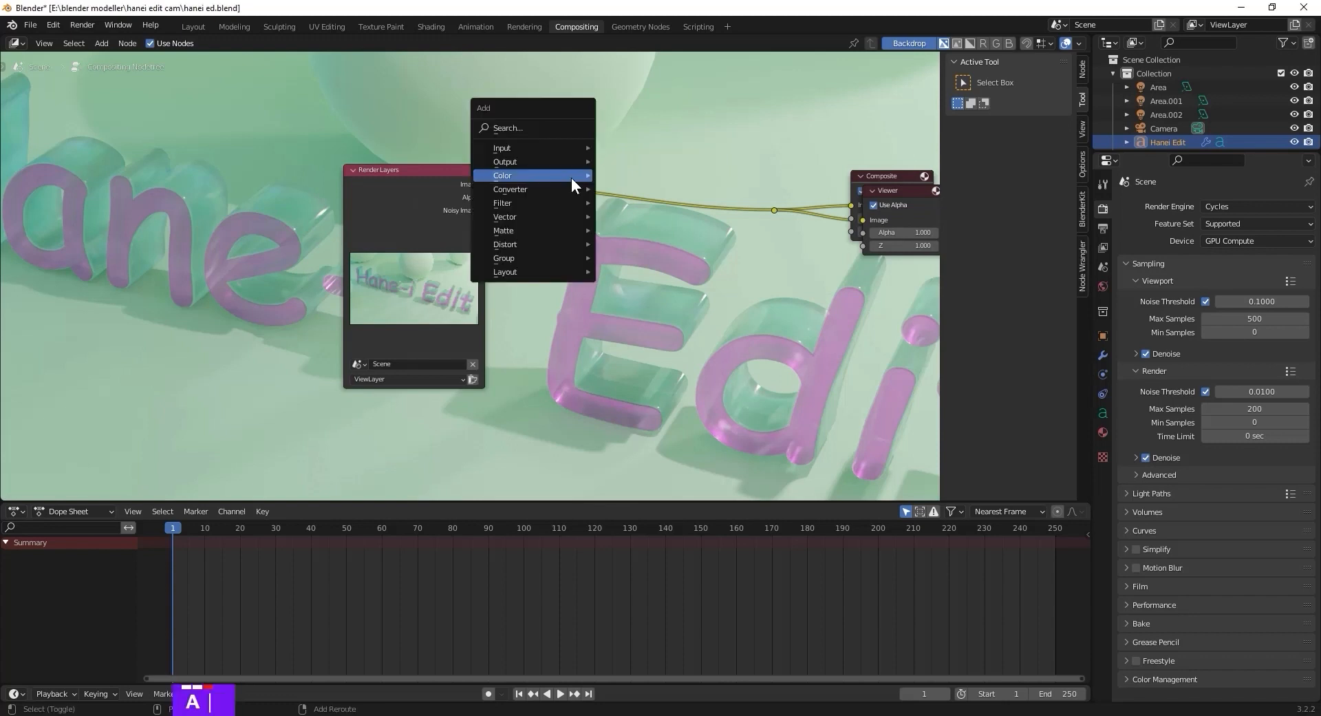
mouse_move(568, 245)
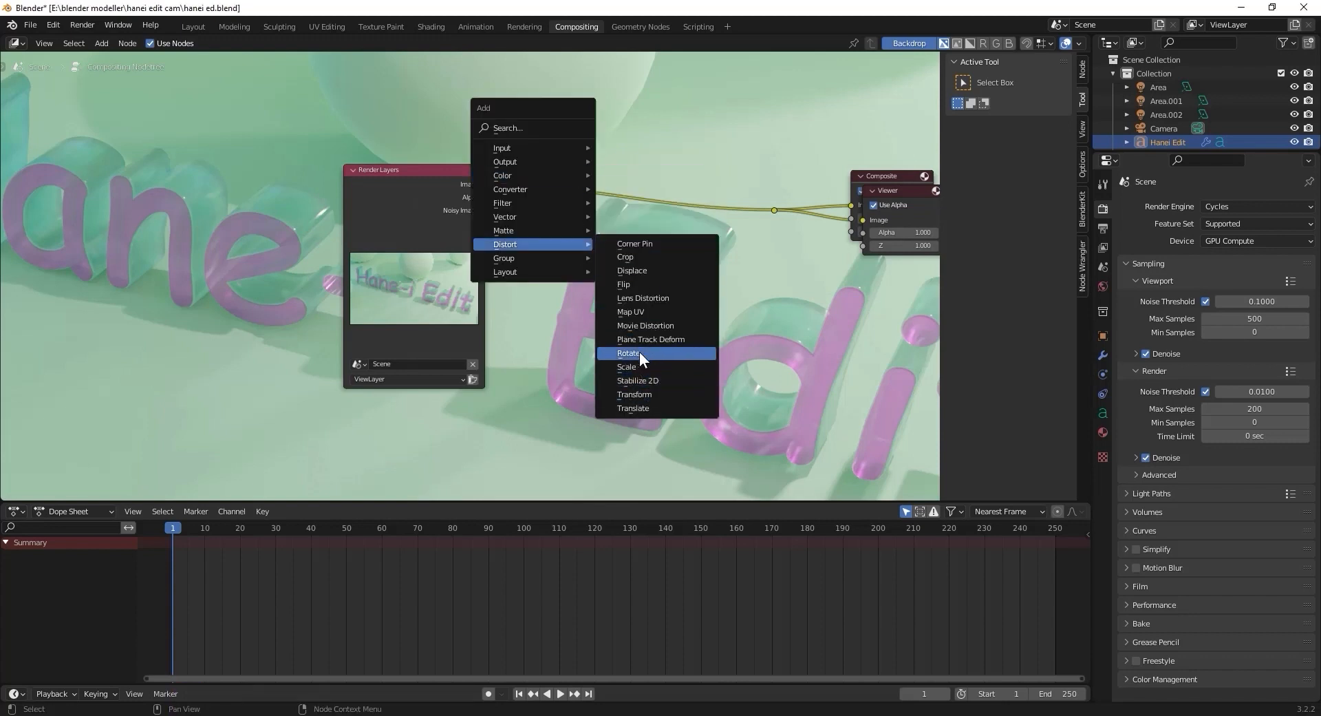
click(653, 297)
click(582, 243)
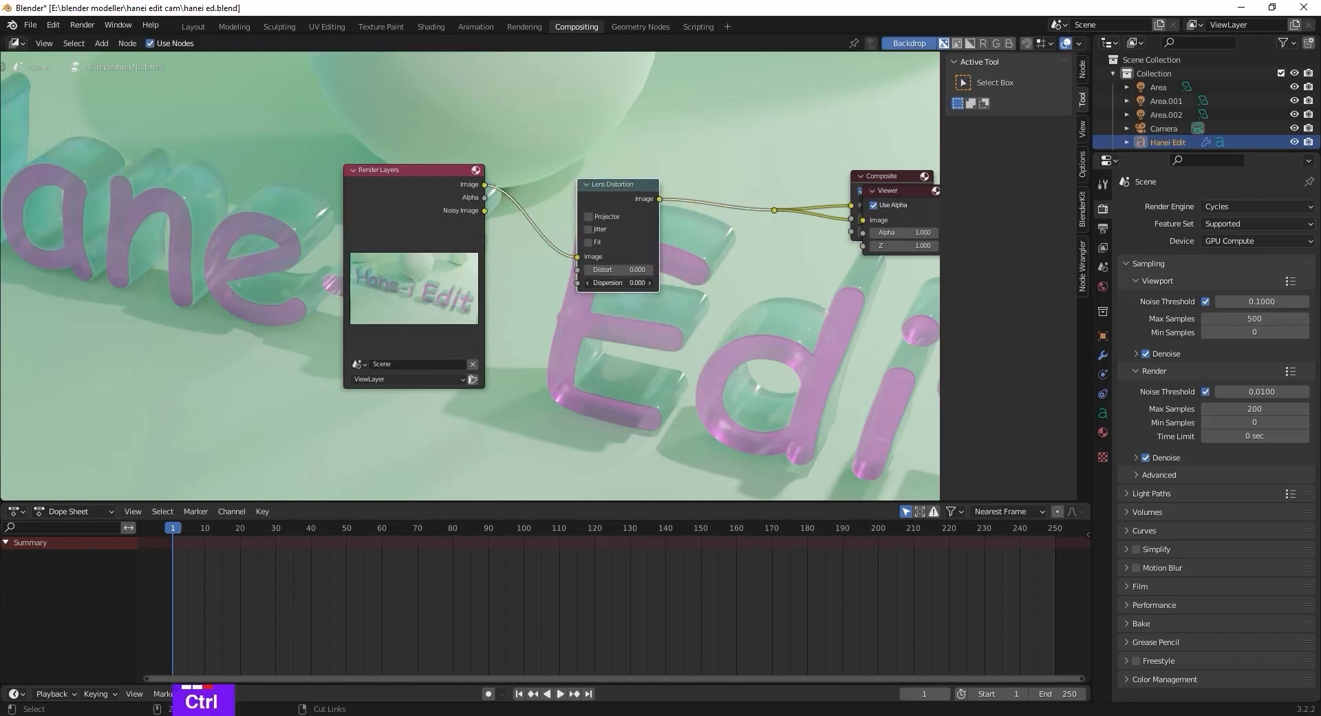
- Set the Lens Distortion node's dispersion to 0.1
ctrl+drag(620, 283, 626, 283)
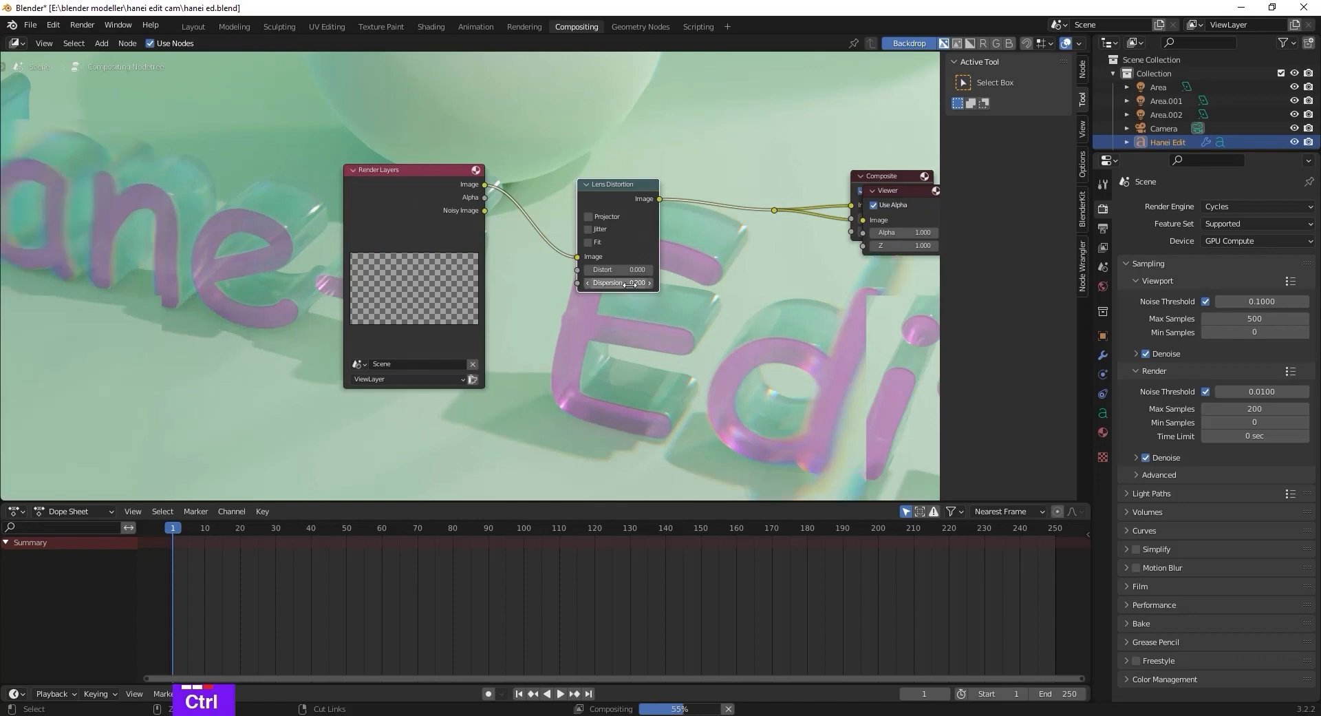
click(633, 283)
click(636, 283)
key(BackSpace)
text(1)
key(Return)
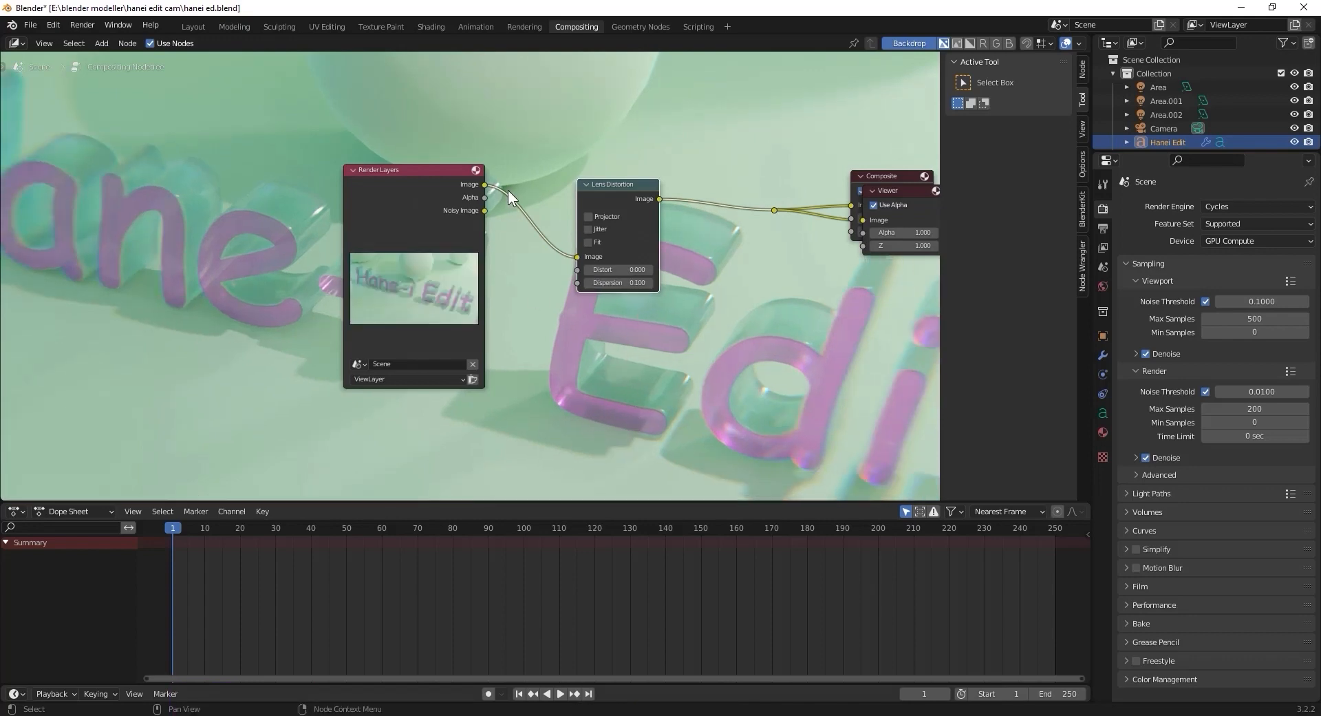
- Insert a Glare node after the Lens Distortion node and enable Fit on the Lens Distortion node
key(shift+a)
mouse_move(643, 248)
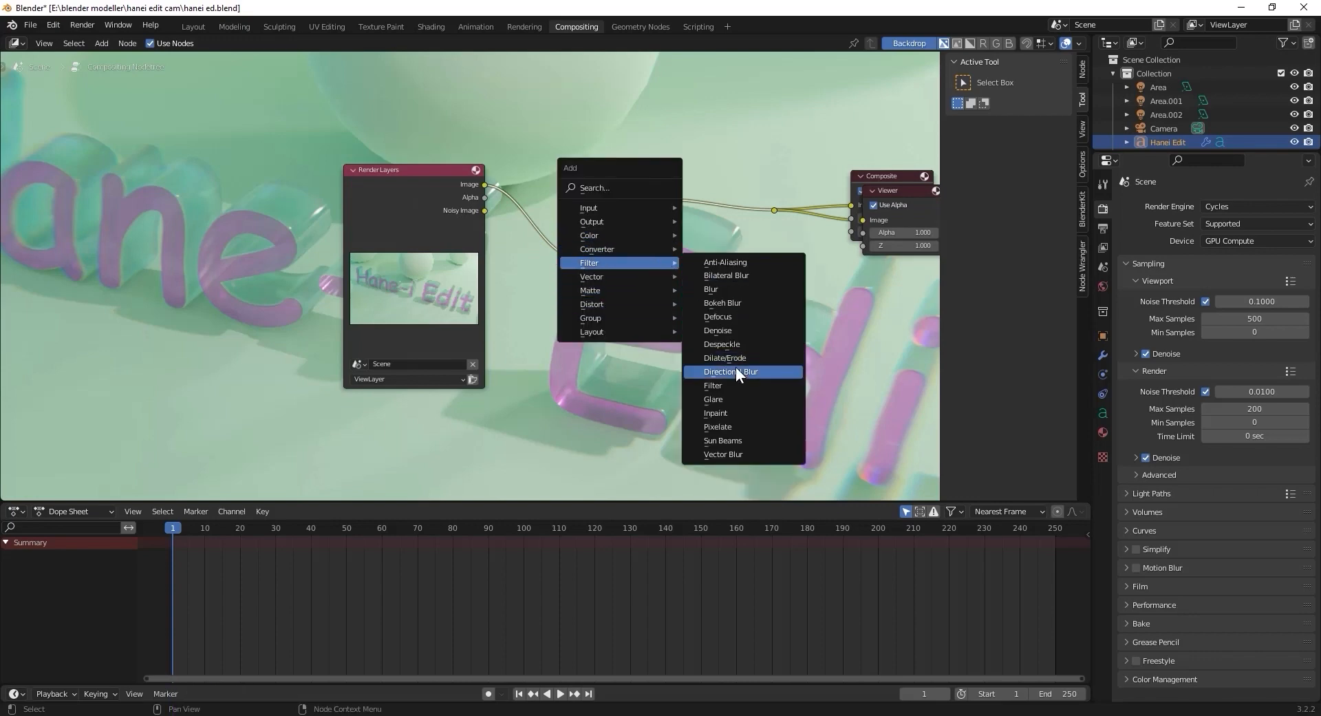
click(748, 398)
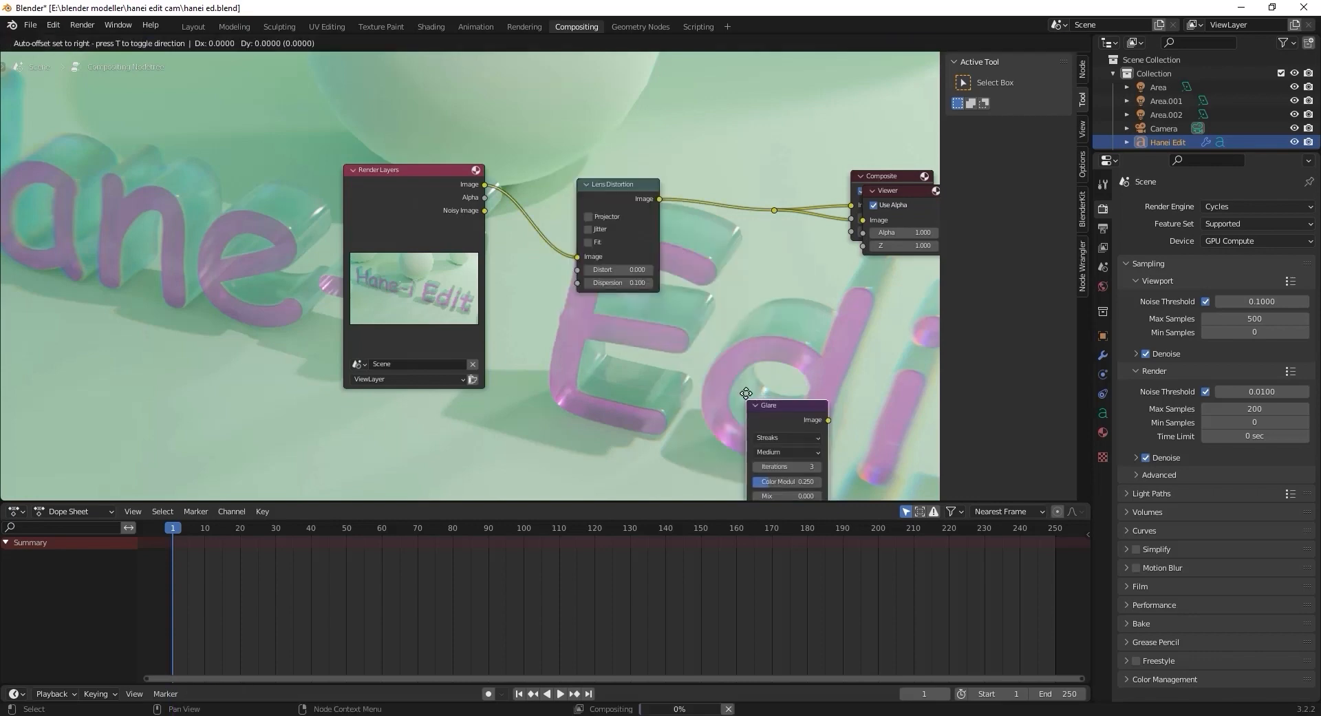
click(695, 175)
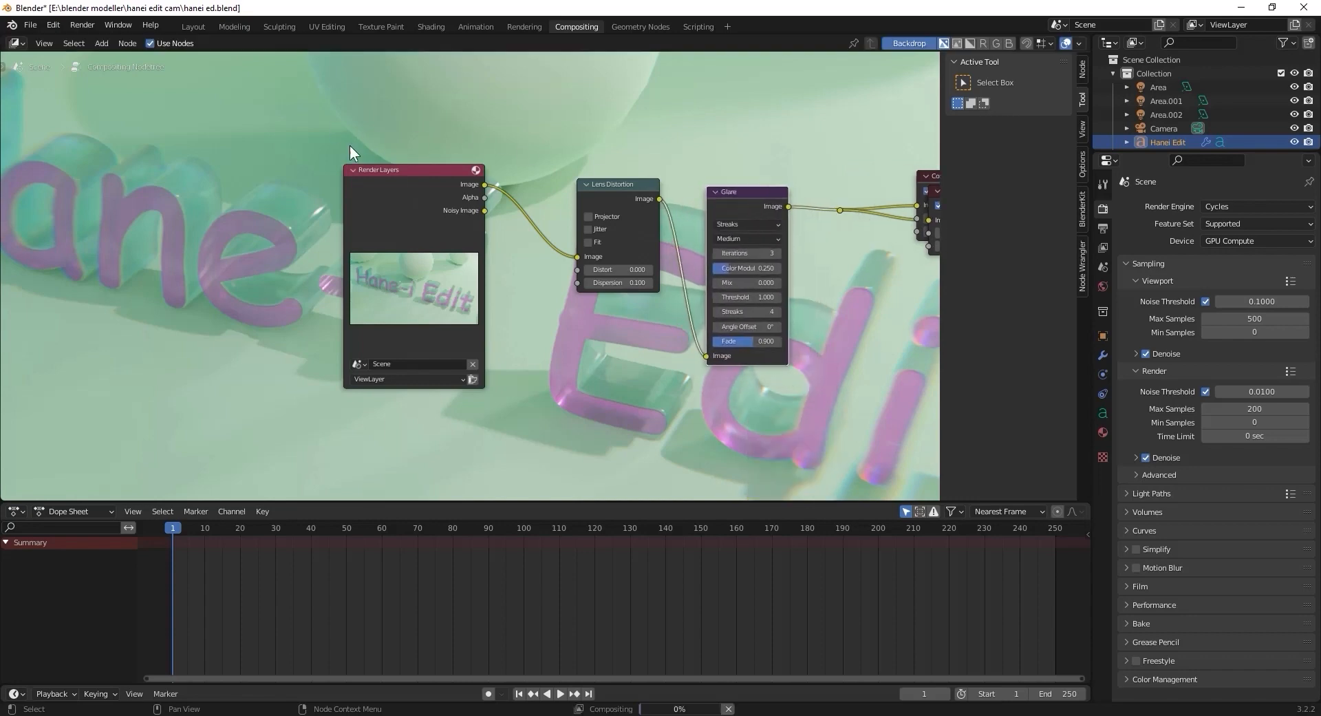
click(588, 229)
click(589, 230)
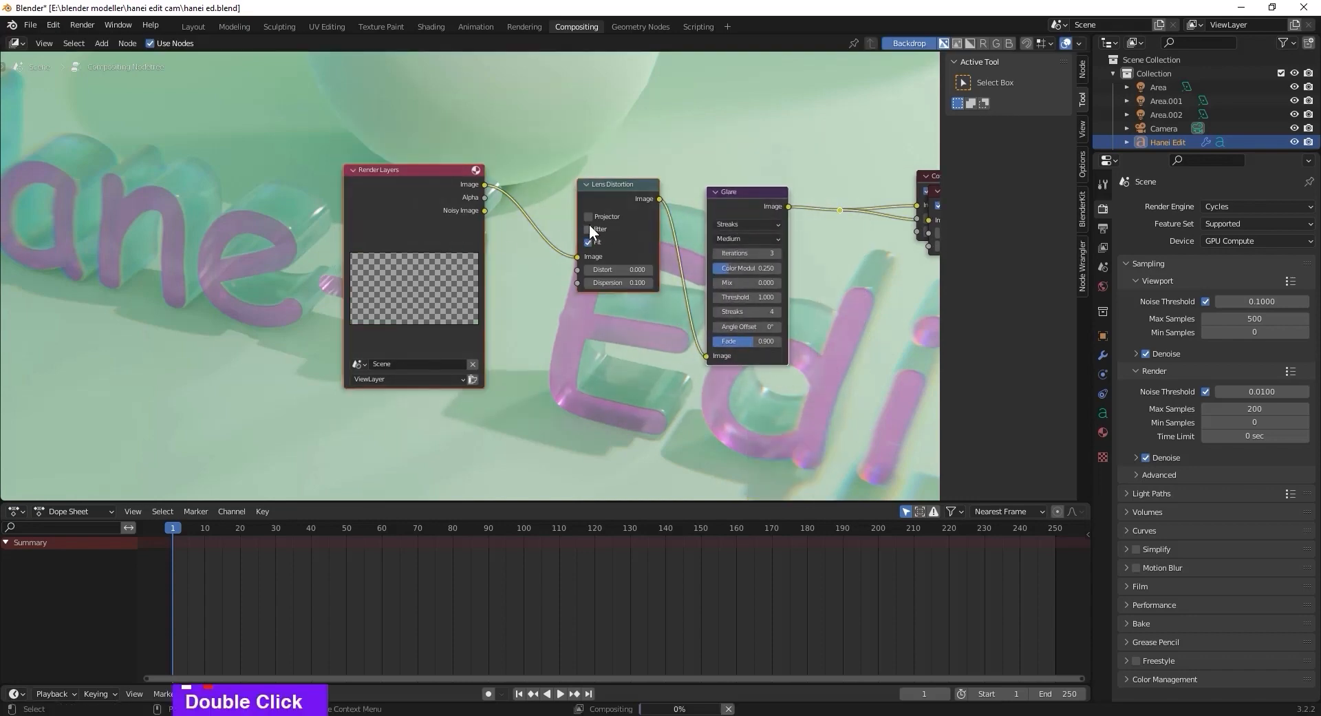
- Rearrange the compositing nodes so the output nodes stand apart from Glare, with the reroute close to Composite and Viewer
drag(422, 174, 122, 147)
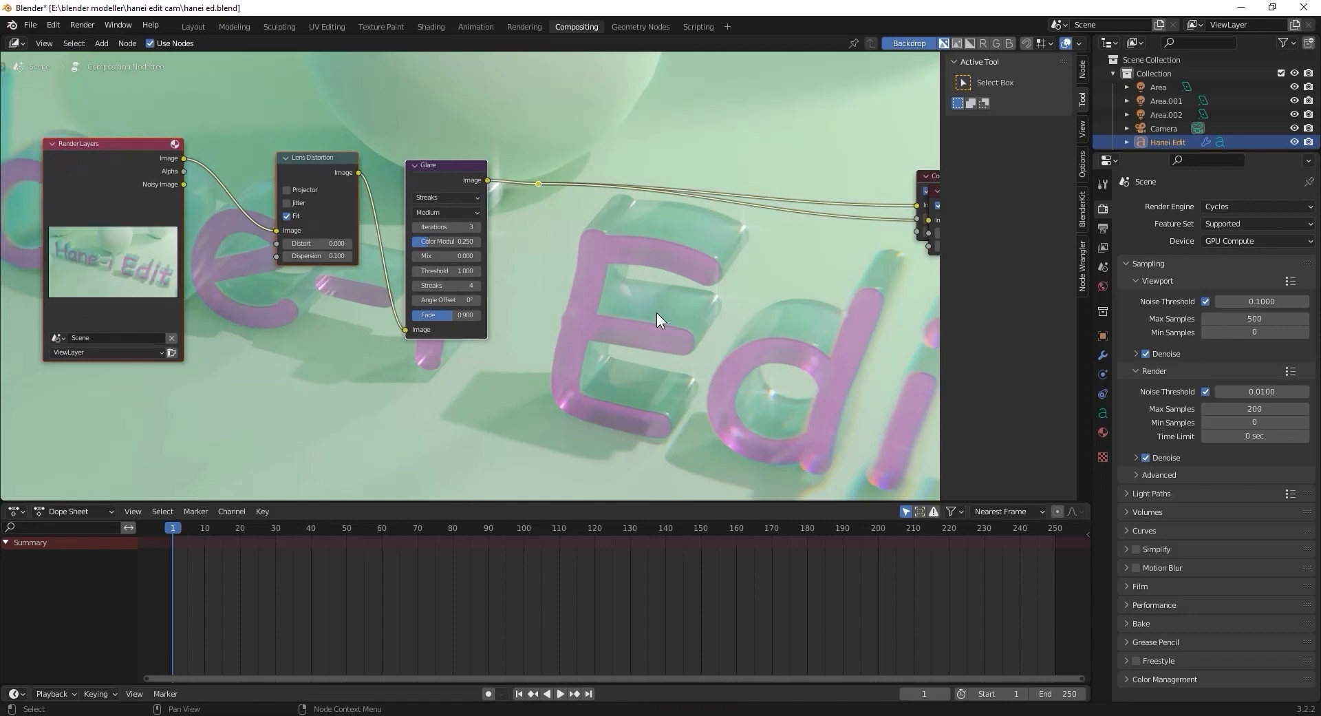
ctrl+scroll(805, 207, down, 5)
drag(812, 178, 523, 178)
ctrl+scroll(501, 310, up, 6)
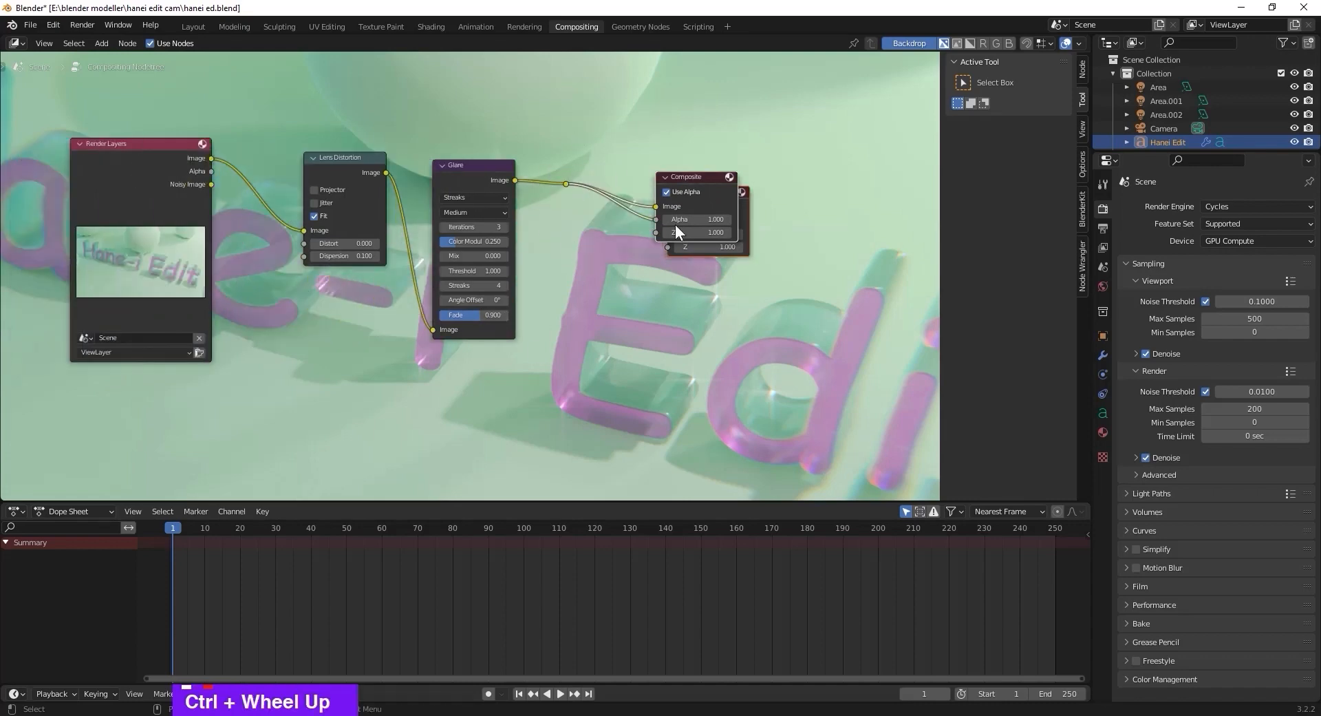
drag(691, 179, 867, 170)
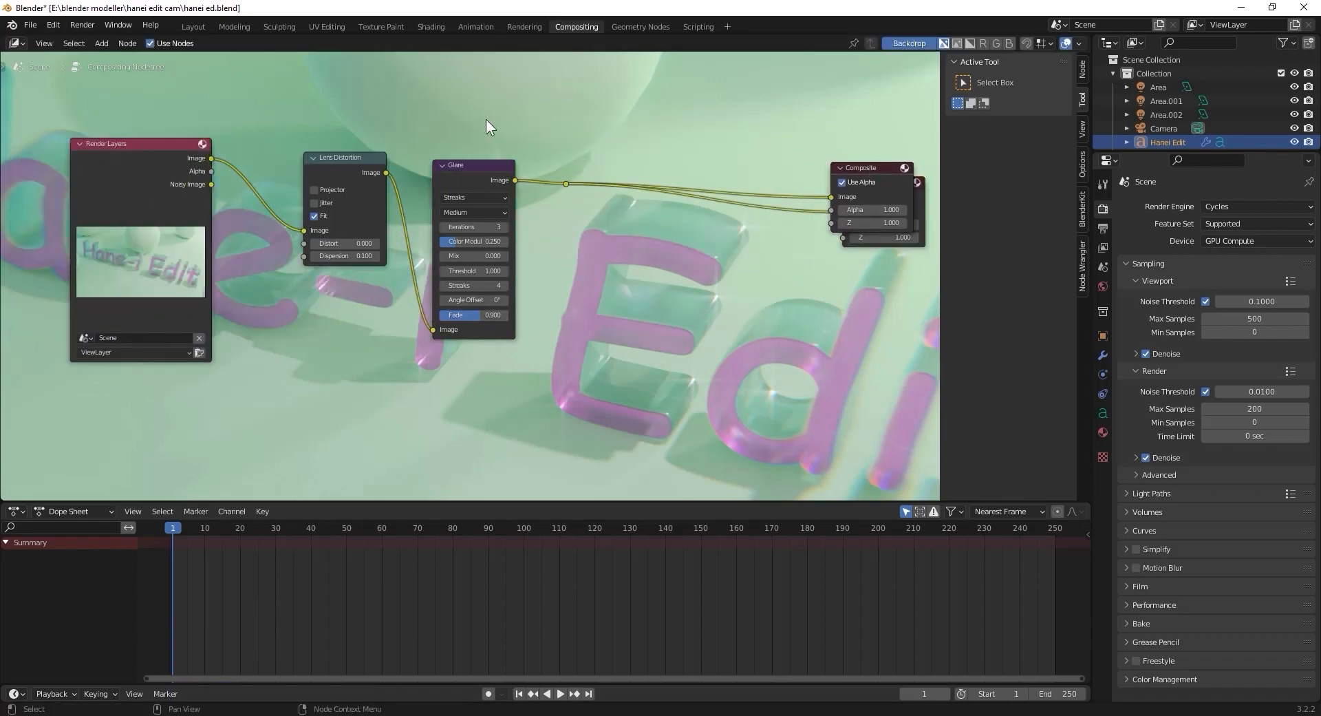
click(565, 184)
key(g)
click(780, 222)
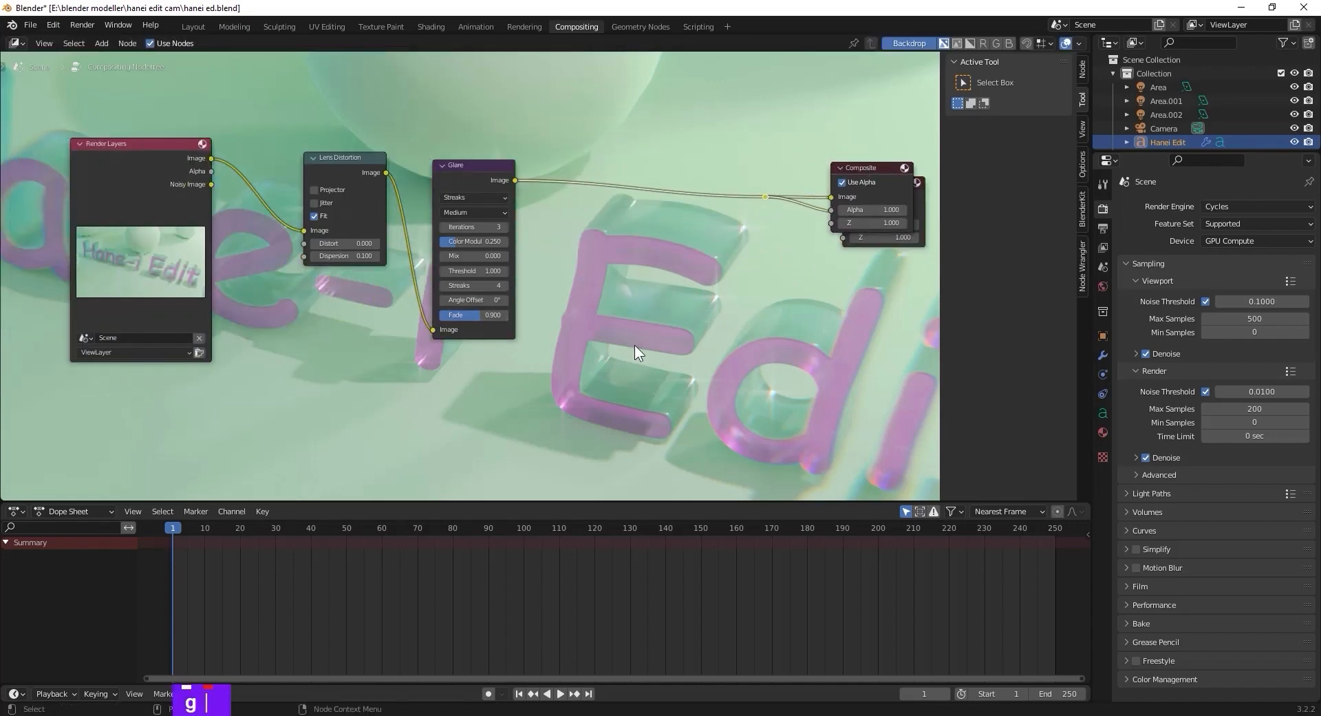
- Set the Glare node's color modulation to 0.455 and its number of streaks to 2
key(n)
click(567, 244)
text(0.25)
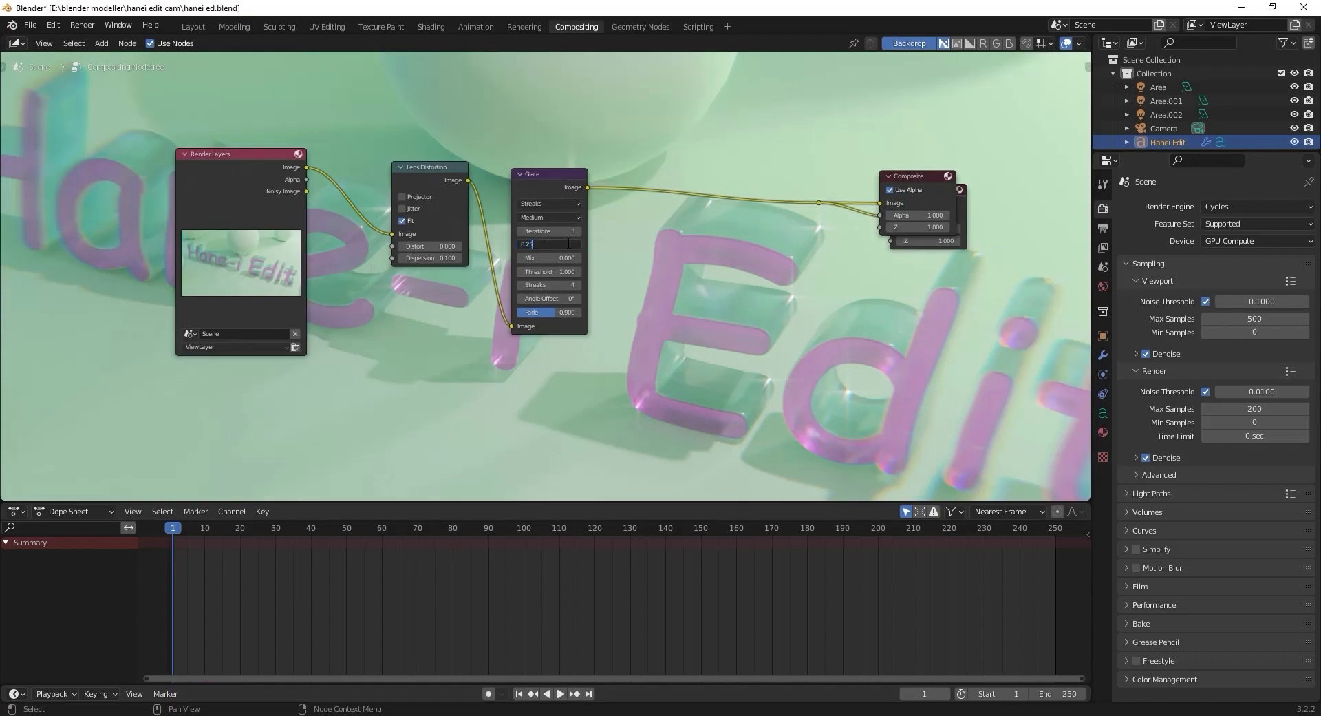
key(BackSpace)
key(BackSpace)
text(45)
key(Return)
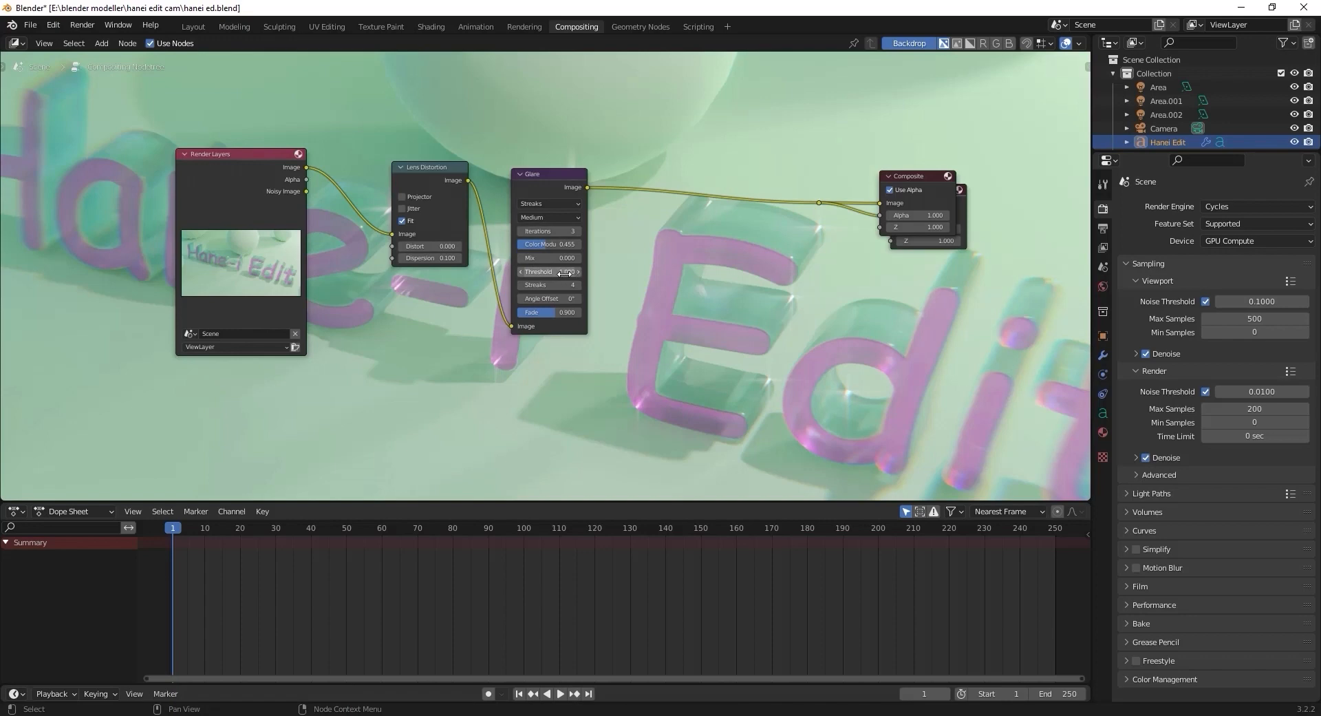
click(520, 284)
click(521, 284)
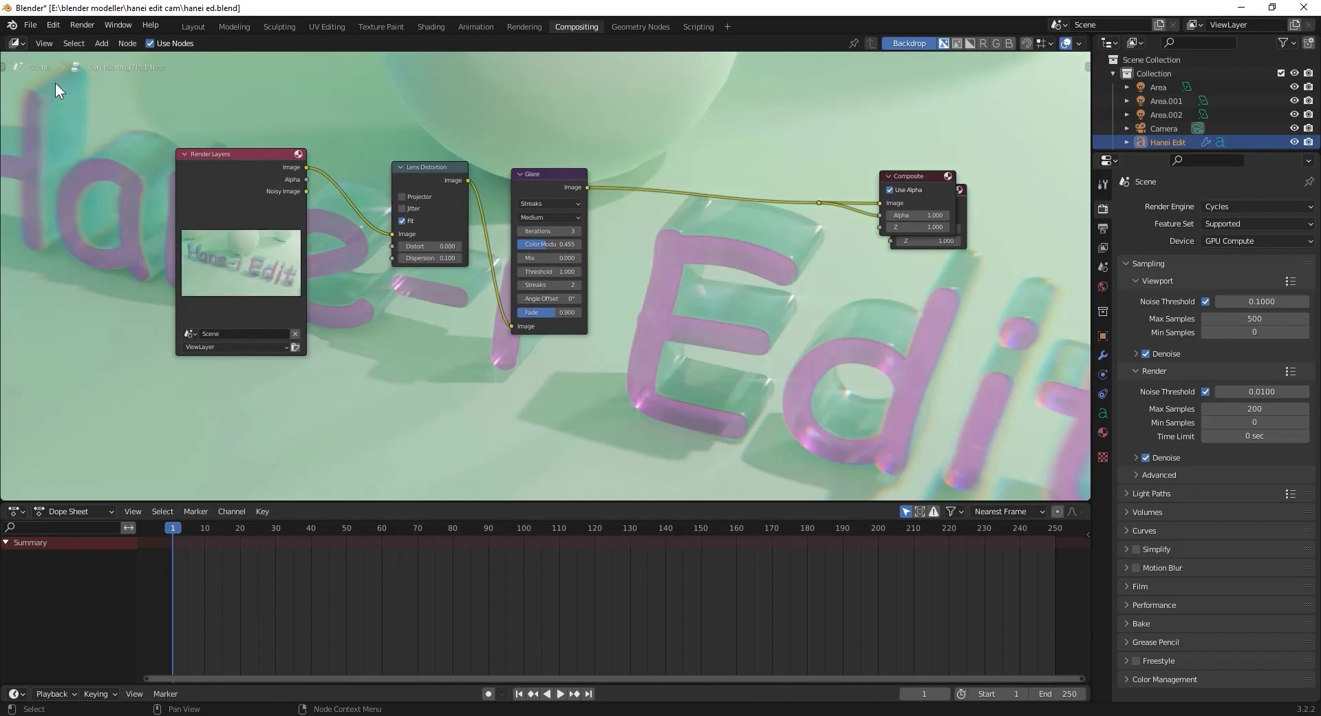
- Try the Glare threshold at 0.8 and 0.2, and set it to 0.4
drag(551, 272, 495, 272)
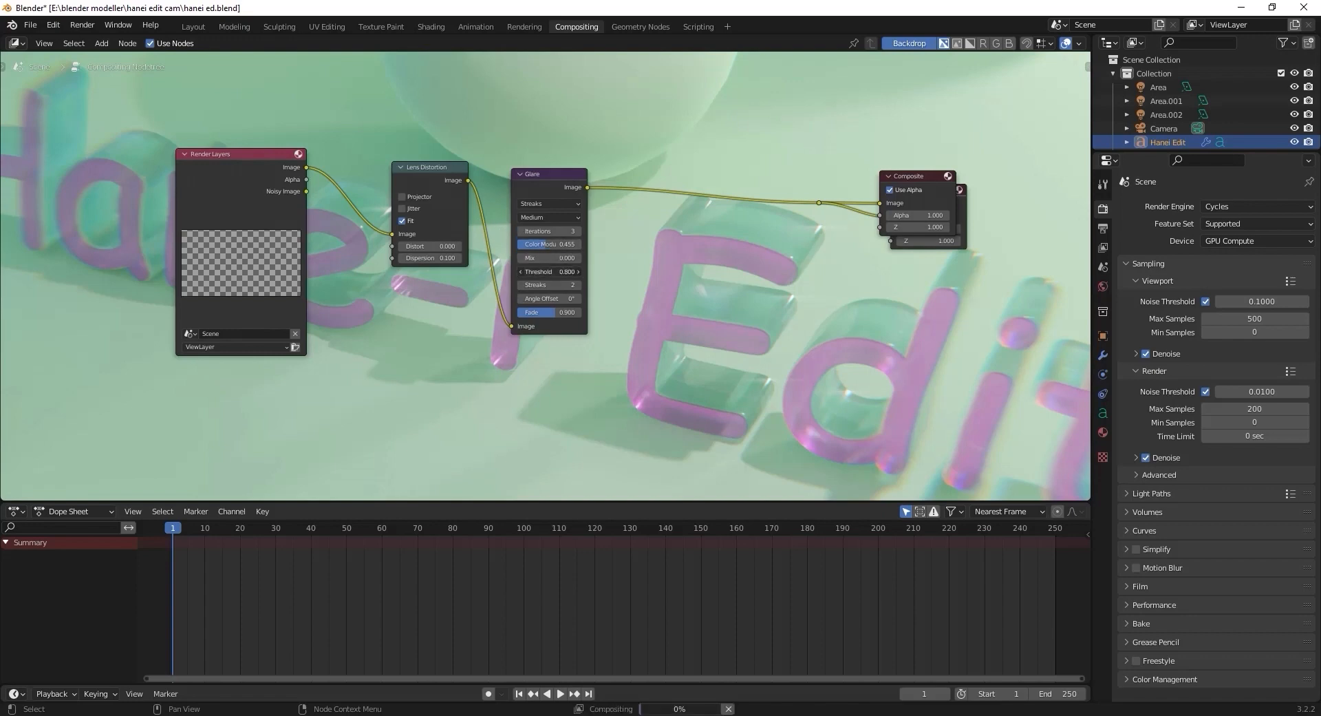
click(520, 271)
drag(549, 271, 569, 271)
click(520, 271)
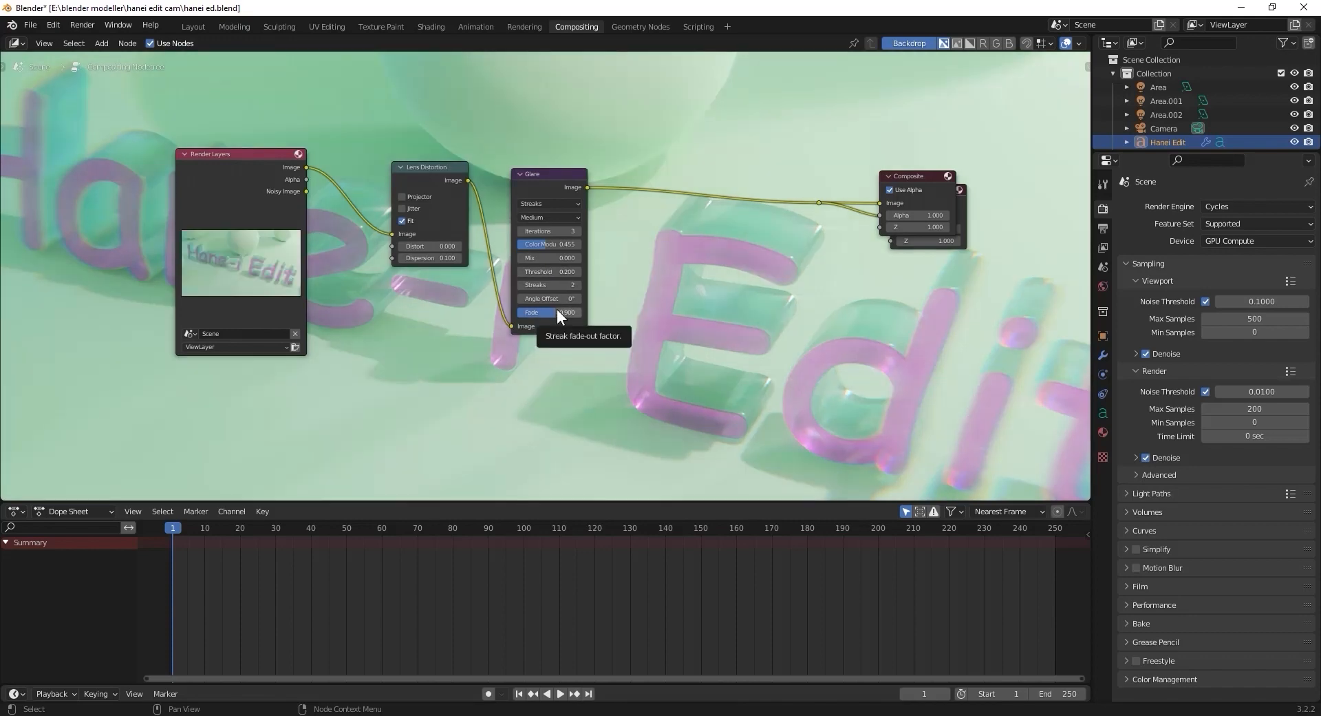
click(577, 272)
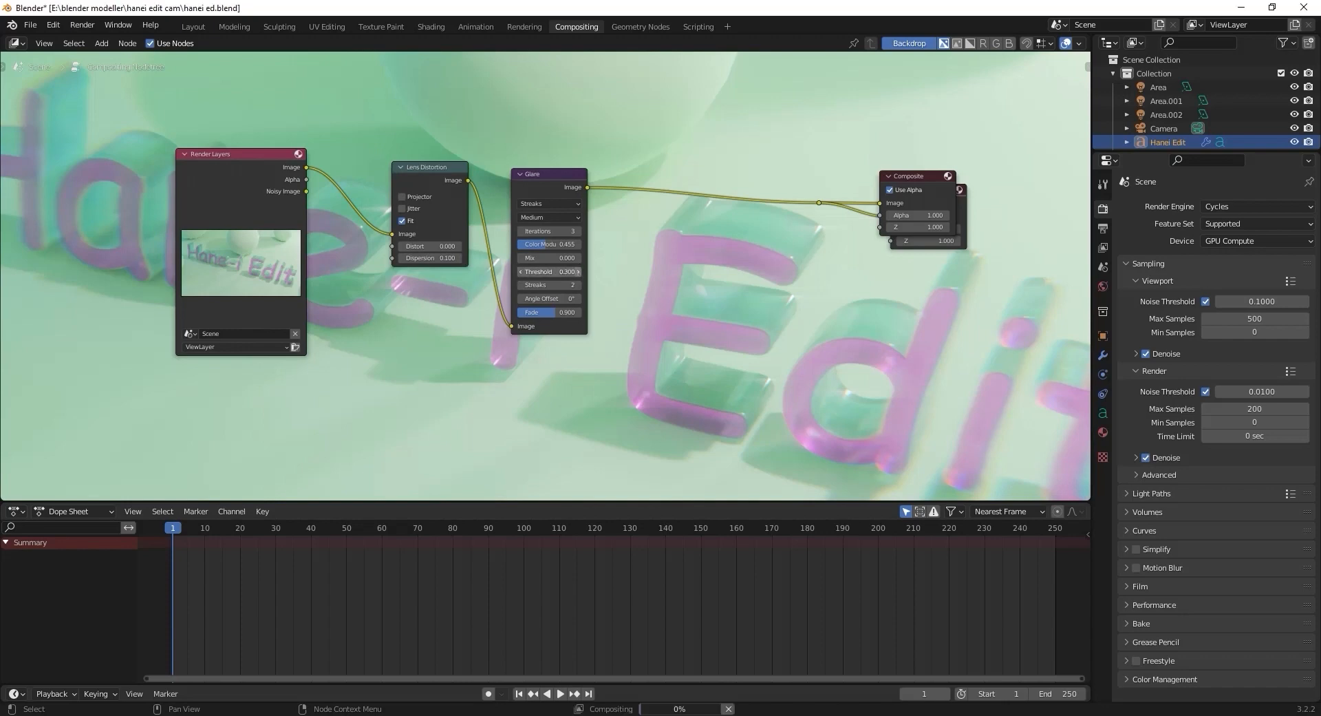
click(577, 272)
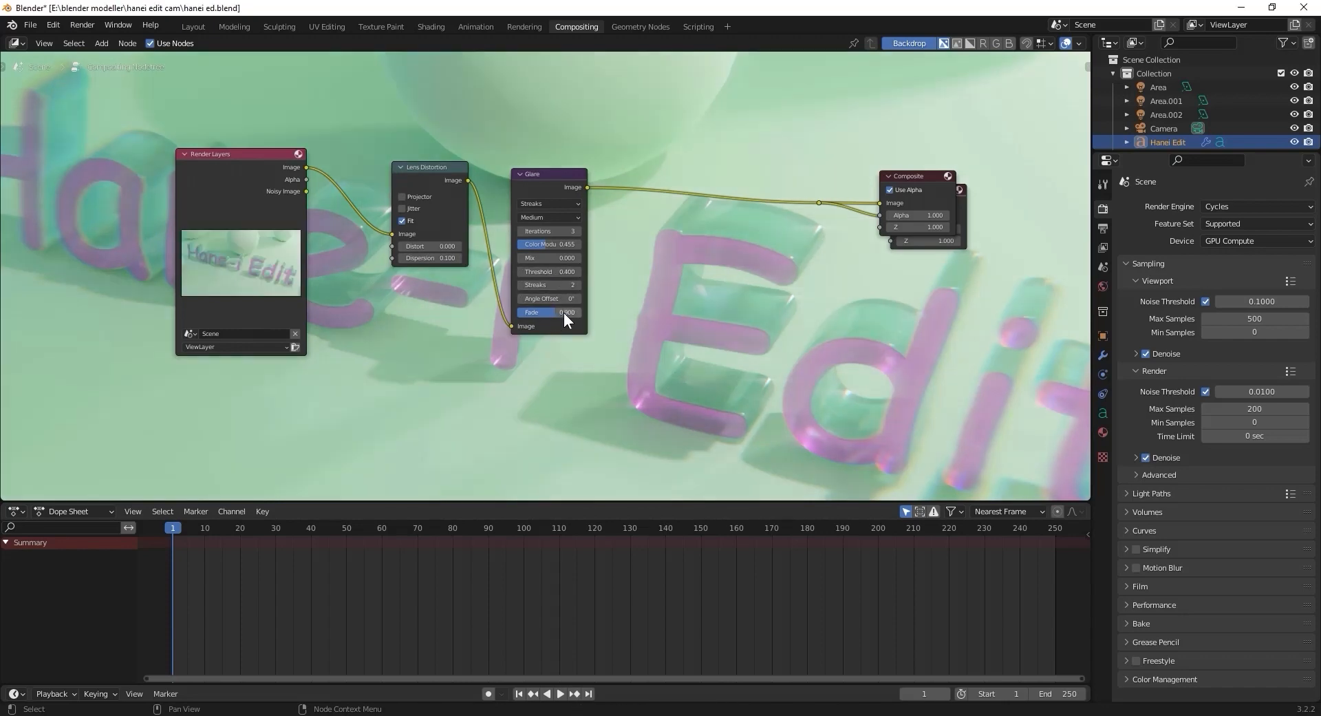
- Set the Glare node's fade to 0.9555 and its quality to Low
drag(558, 313, 561, 312)
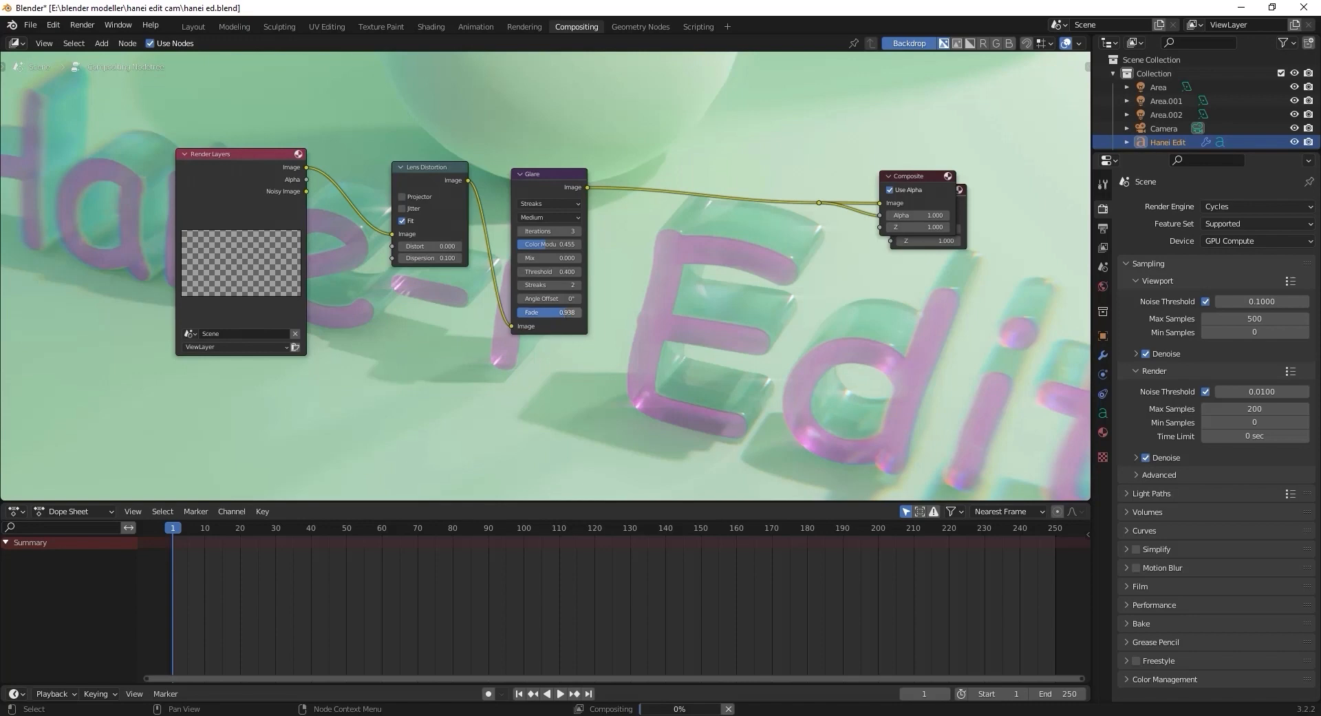
drag(563, 313, 567, 318)
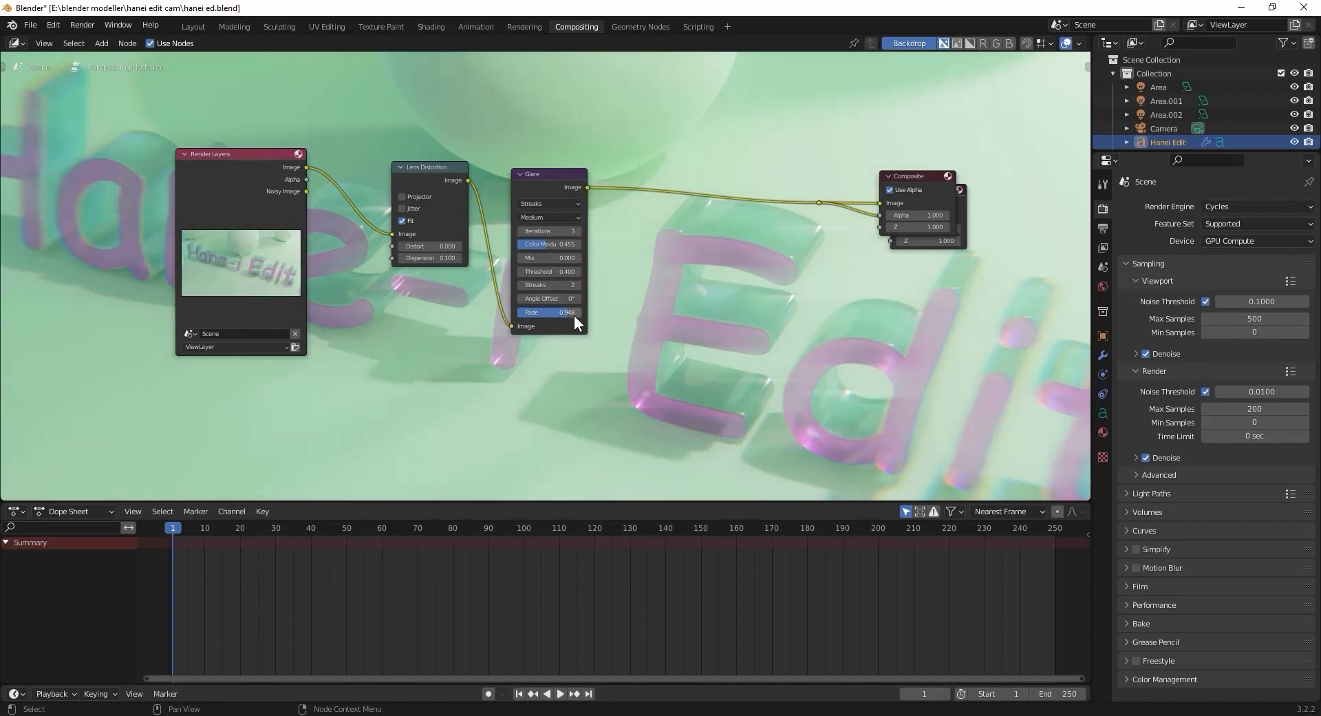
drag(566, 313, 572, 317)
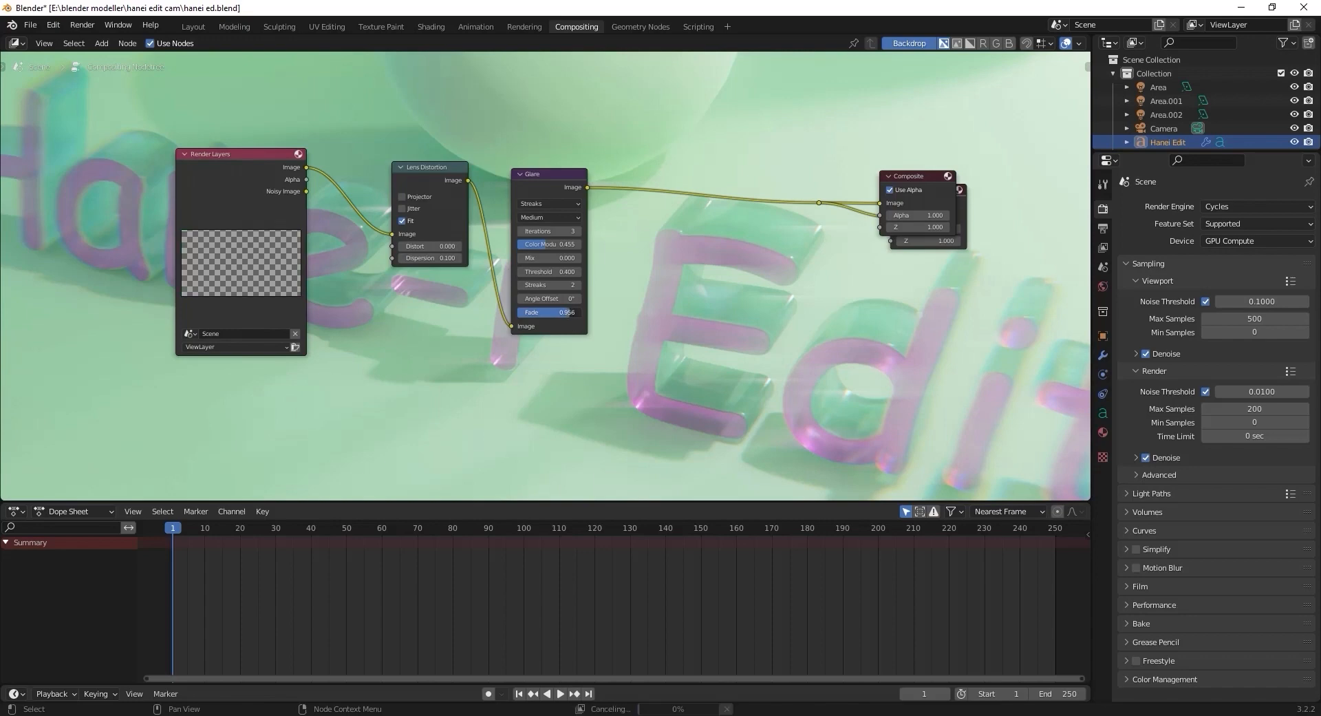
click(575, 315)
key(BackSpace)
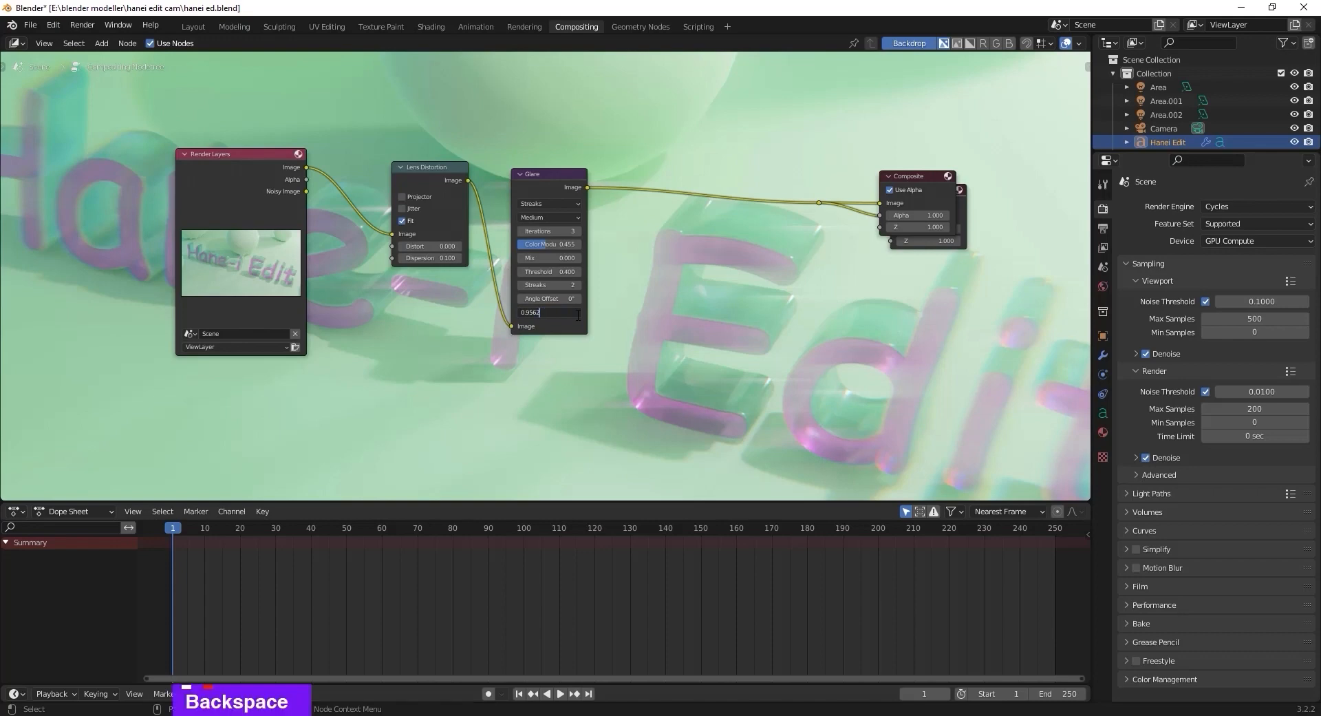
key(BackSpace)
key(BackSpace)
text(55)
key(Return)
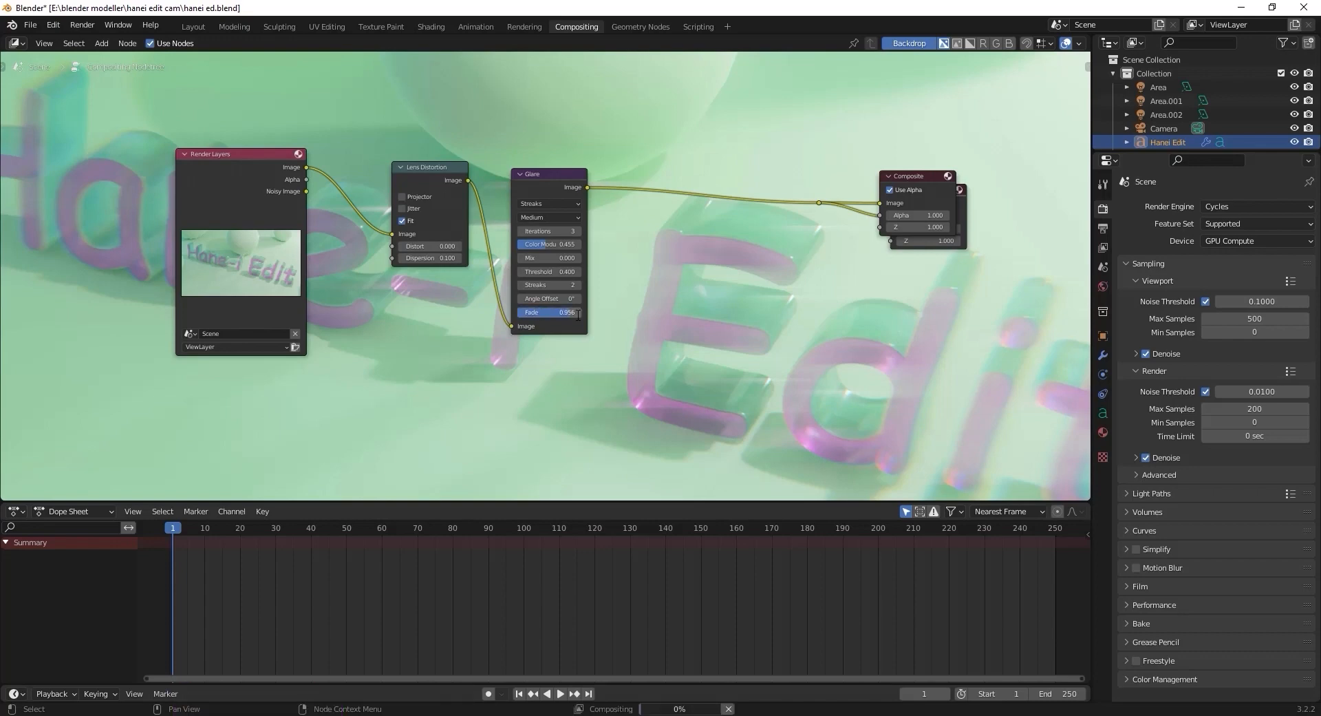
click(576, 313)
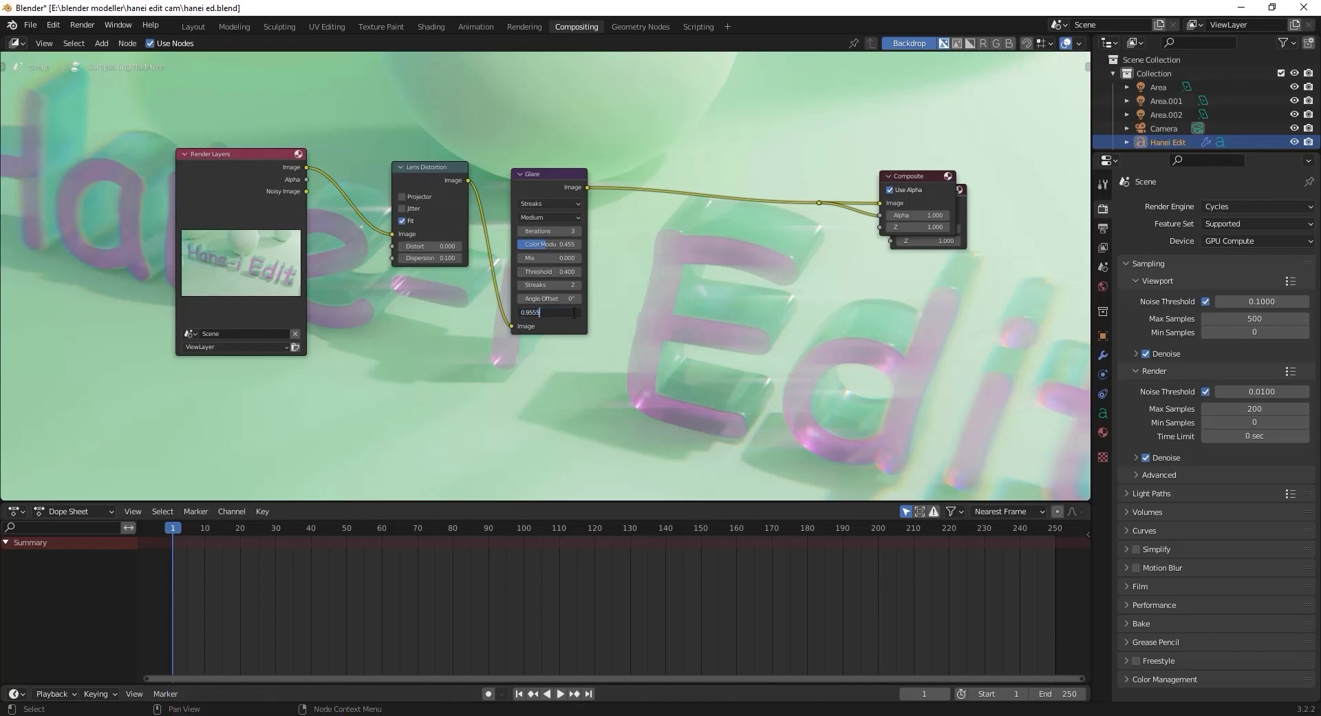
key(Return)
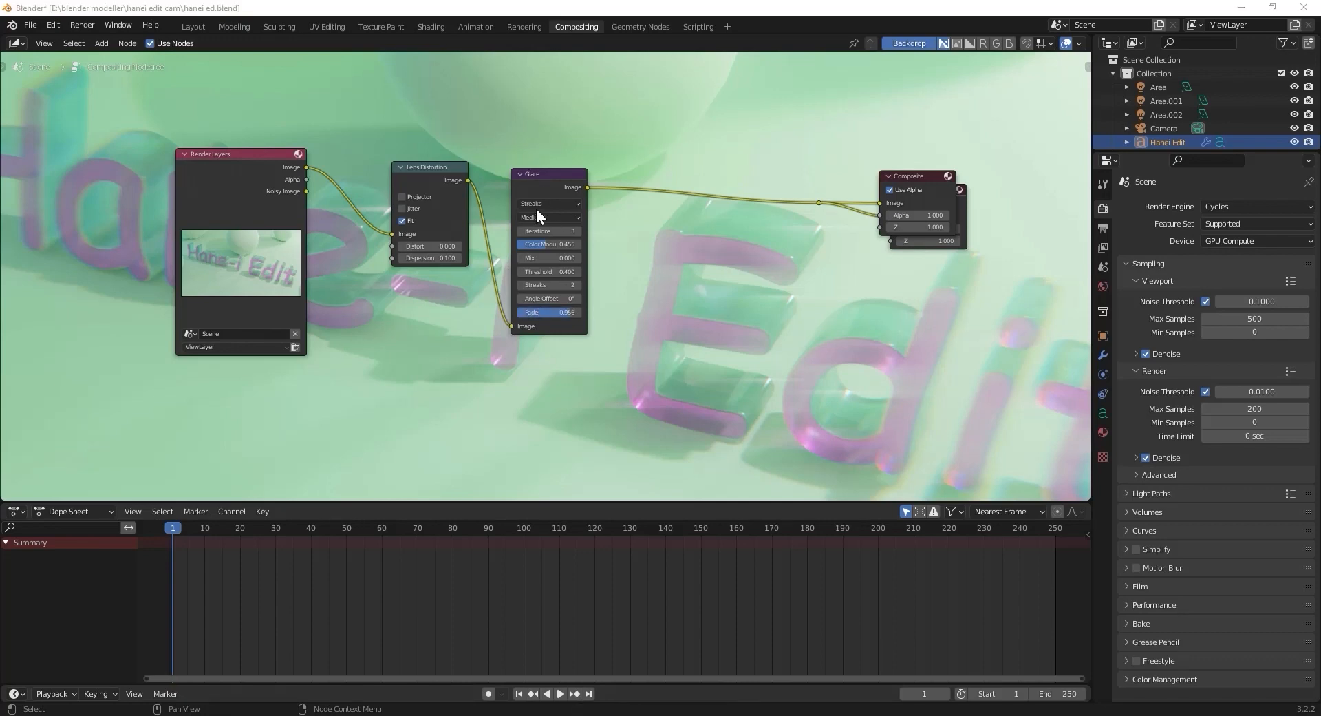
click(550, 217)
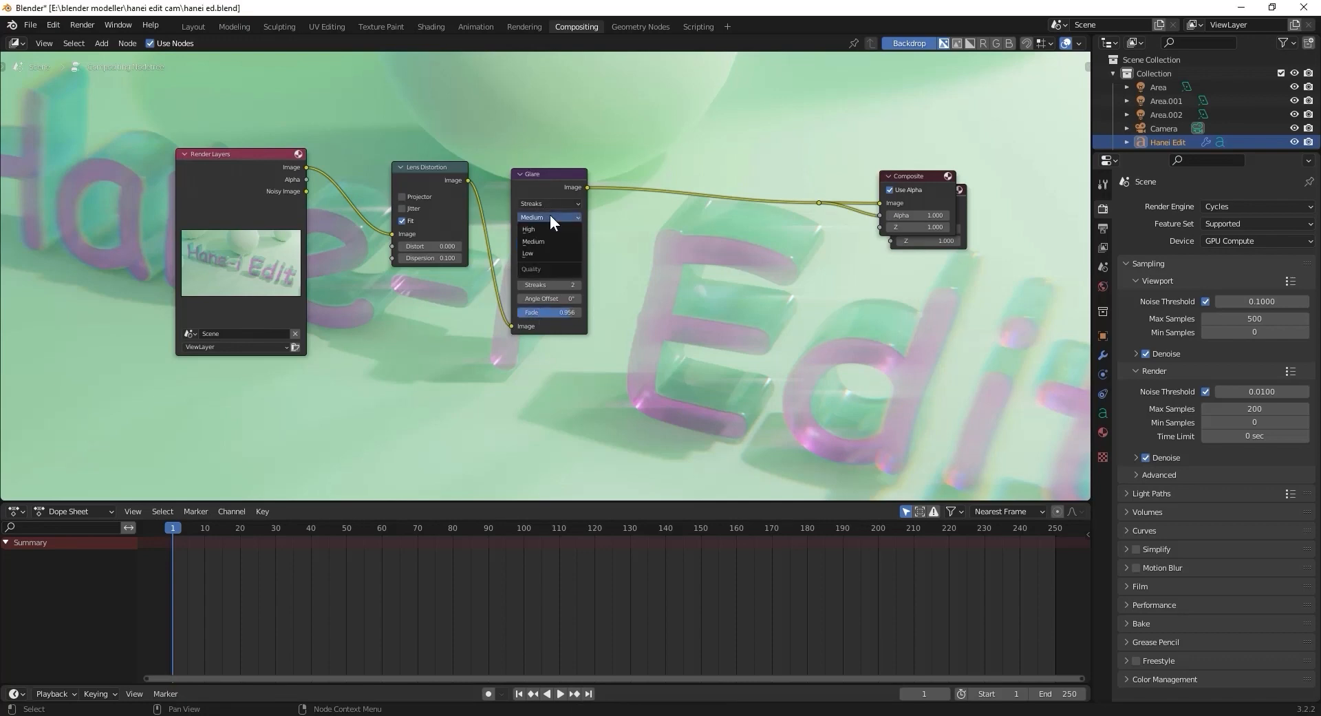
click(543, 254)
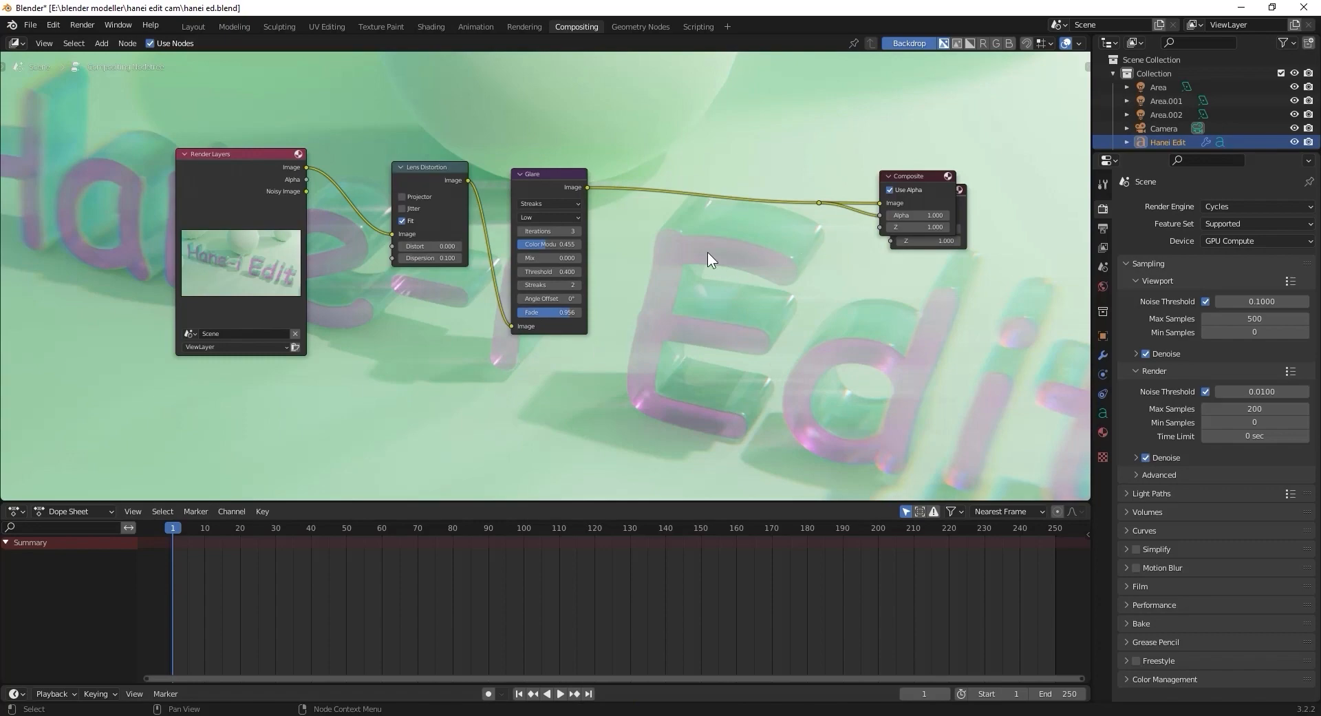
- Set up the Layout workspace with a camera view beside a wireframe 3D viewport in place of the shader editor
click(197, 27)
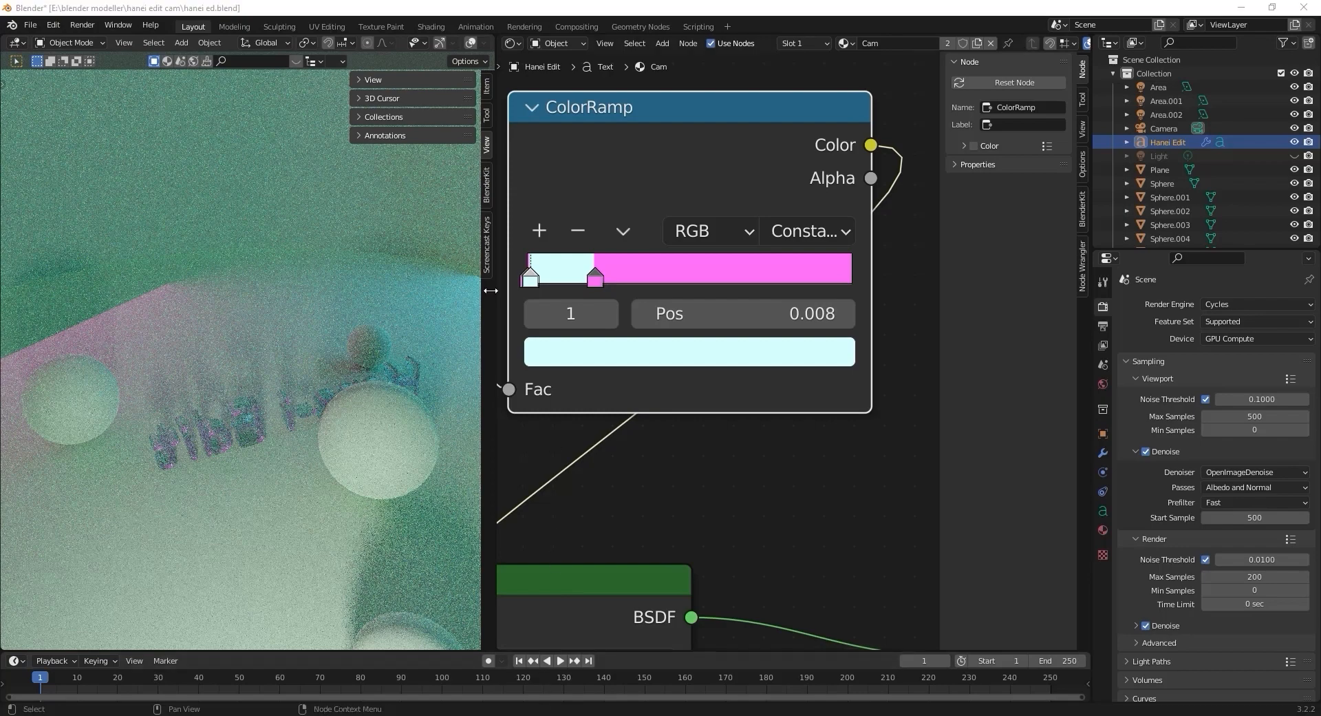
click(263, 393)
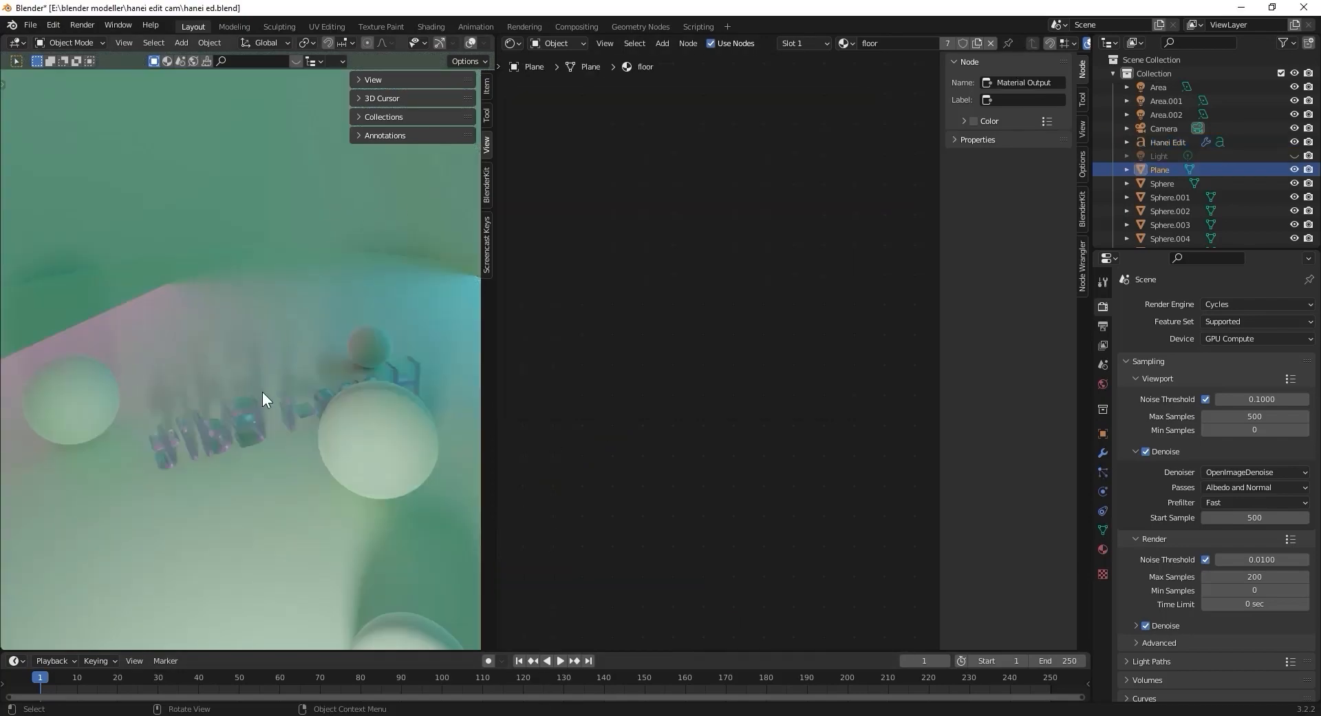
key(KP_0)
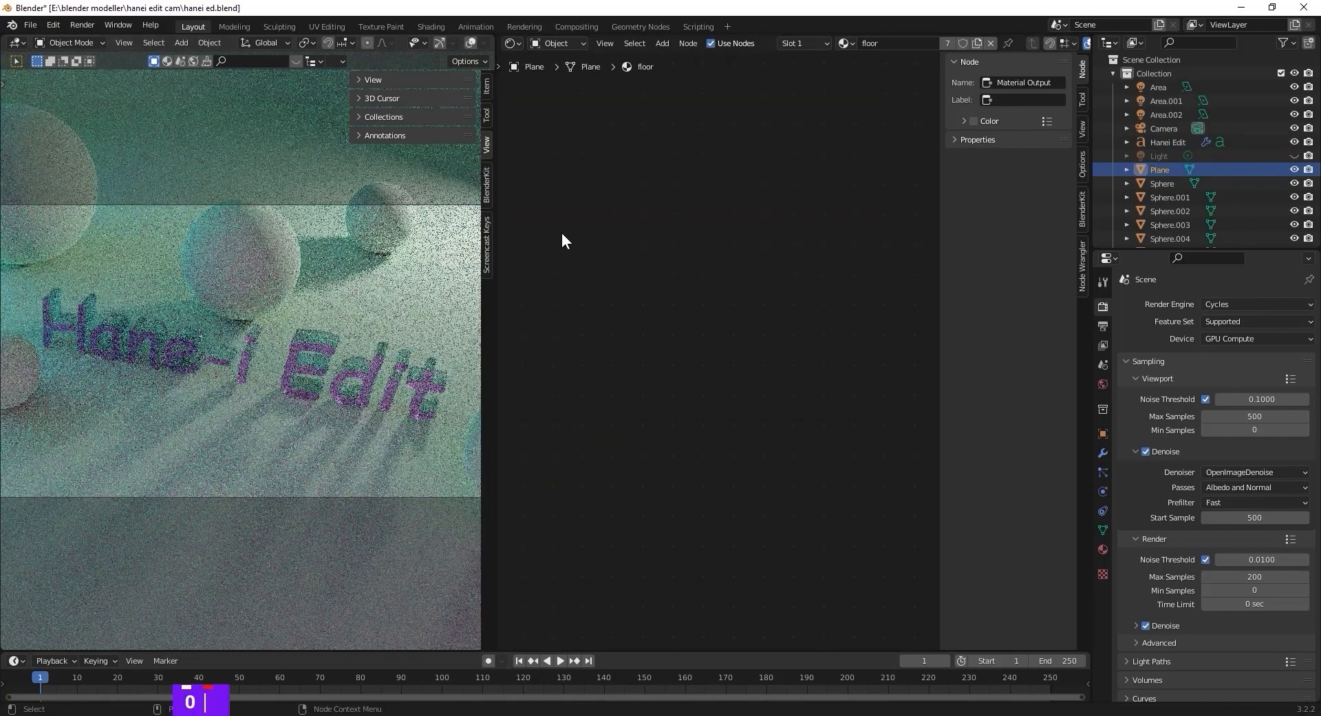
click(516, 43)
click(535, 81)
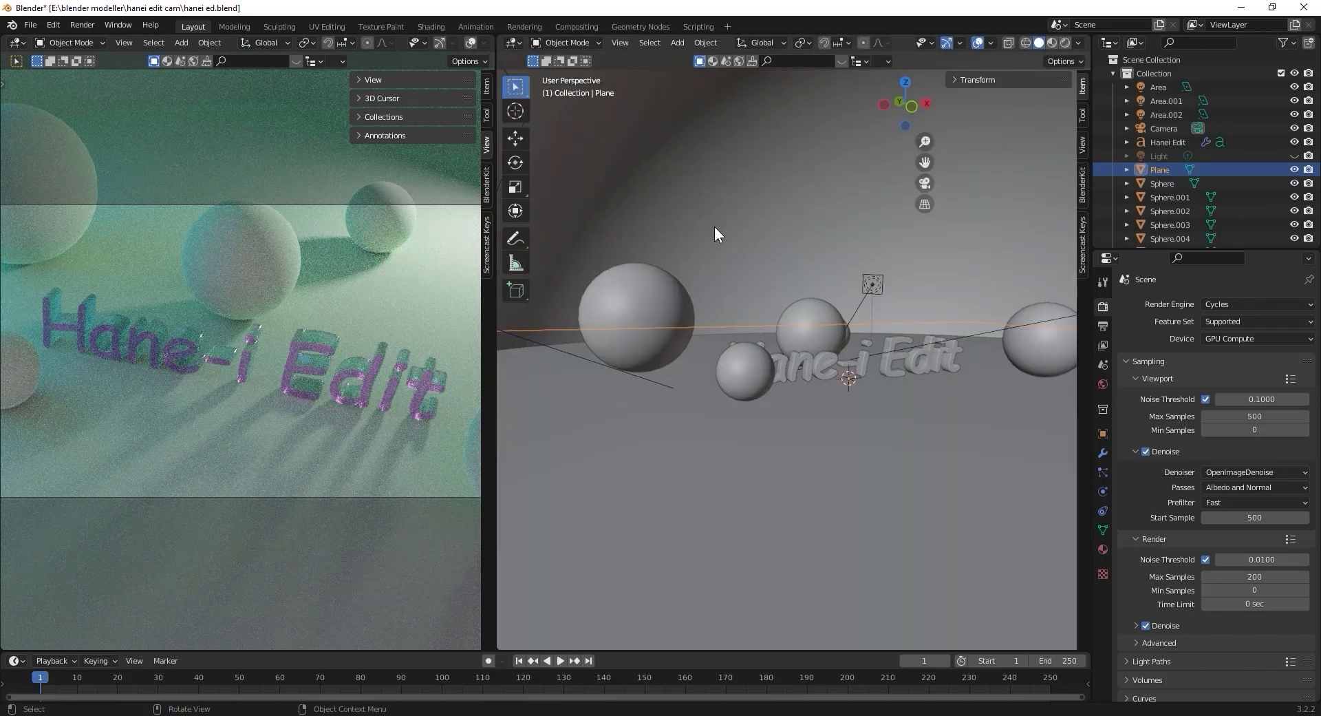
click(1025, 42)
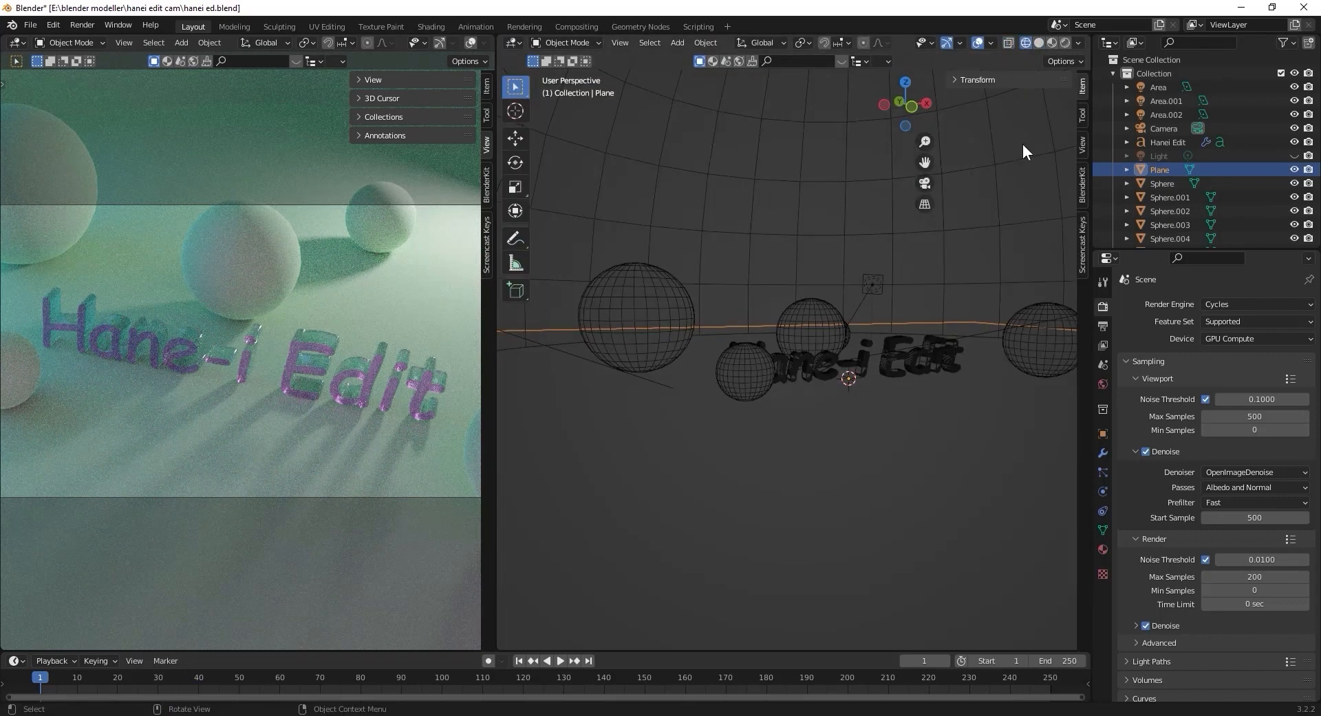
- Find and select the Area.002 area light in the wireframe viewport
click(876, 279)
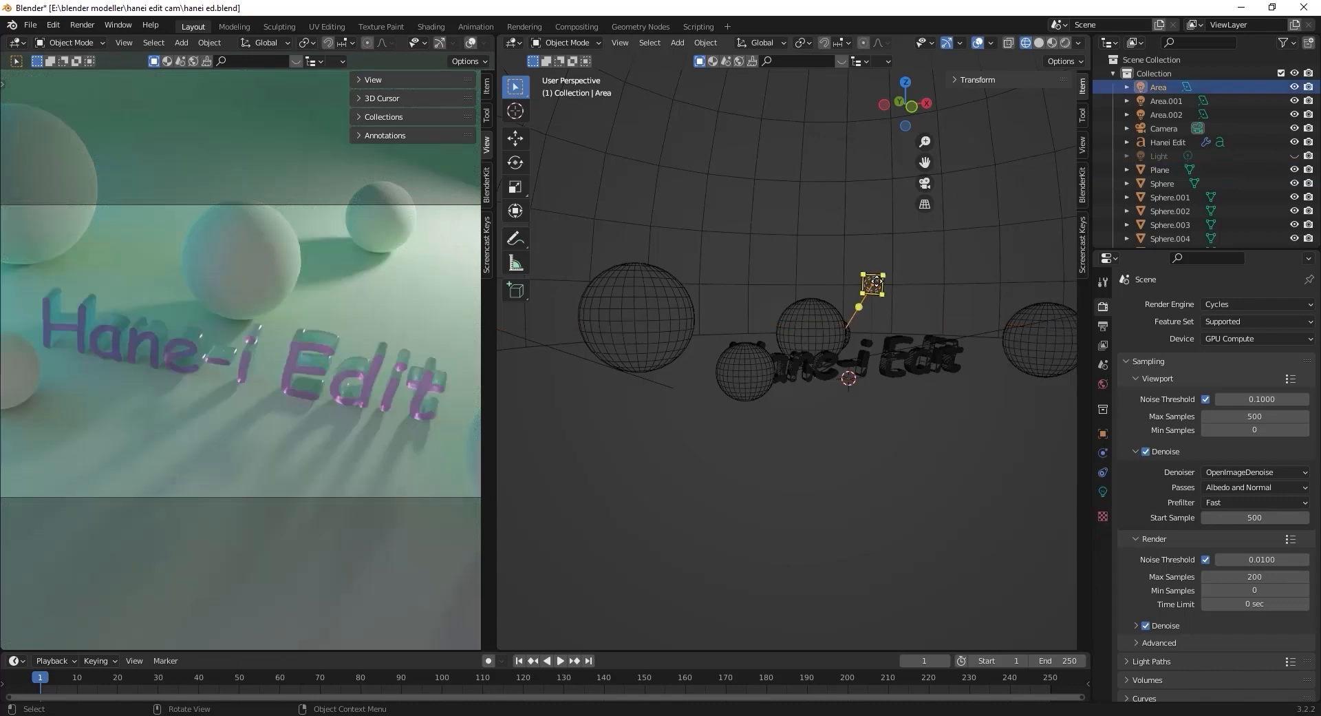
scroll(910, 365, down, 3)
scroll(914, 370, up, 4)
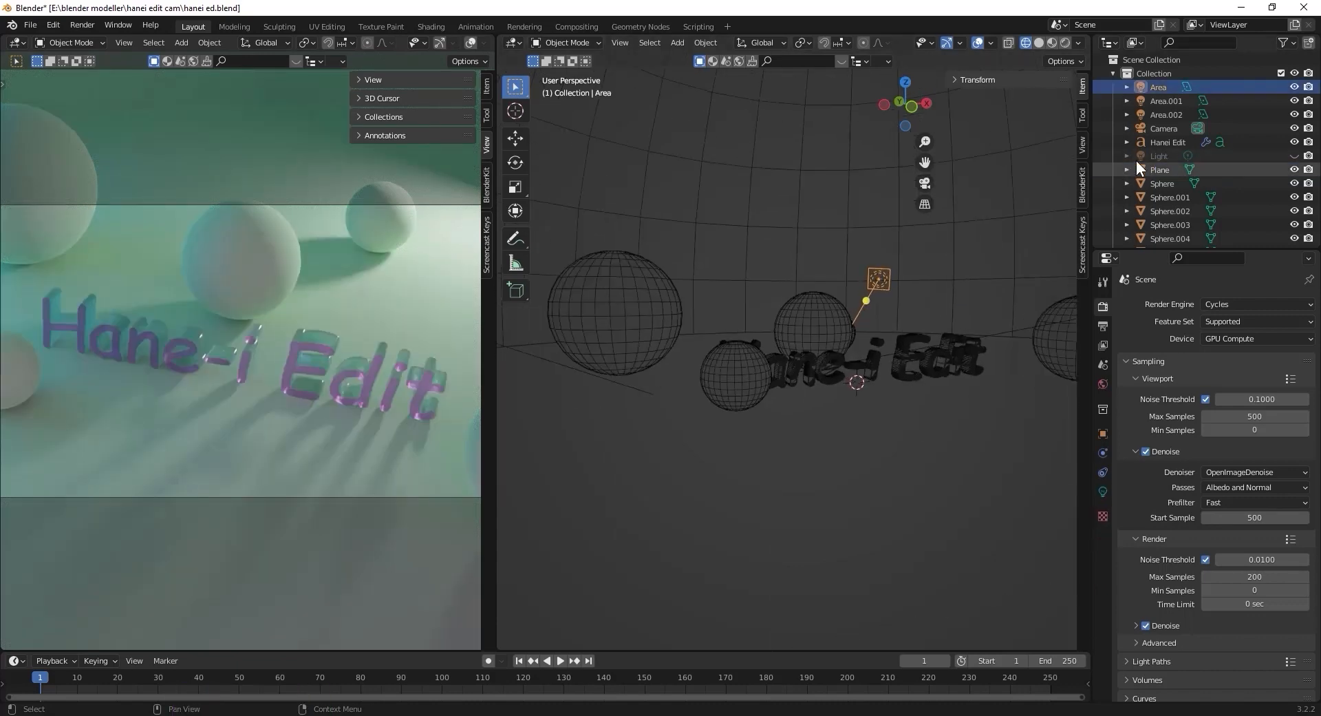
middle_drag(915, 283, 990, 233)
scroll(914, 274, down, 3)
middle_drag(914, 275, 923, 299)
scroll(926, 299, up, 3)
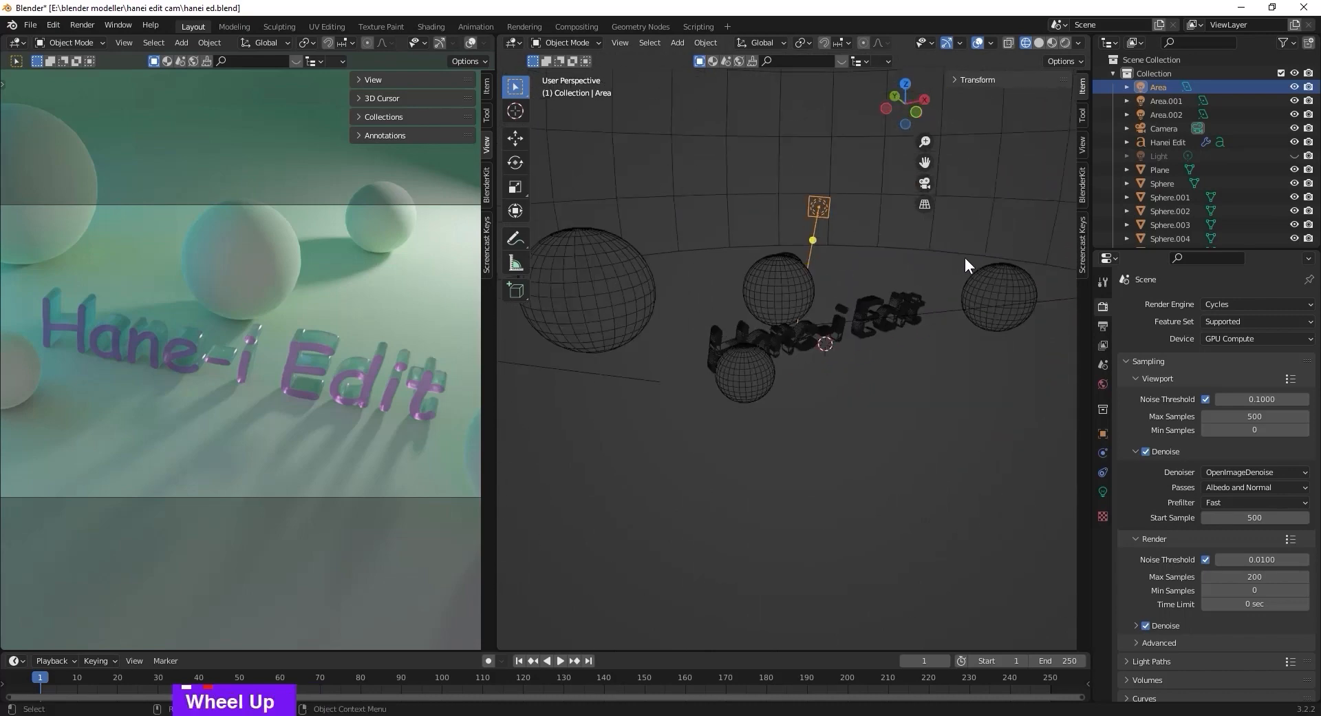
middle_drag(965, 257, 996, 254)
click(999, 221)
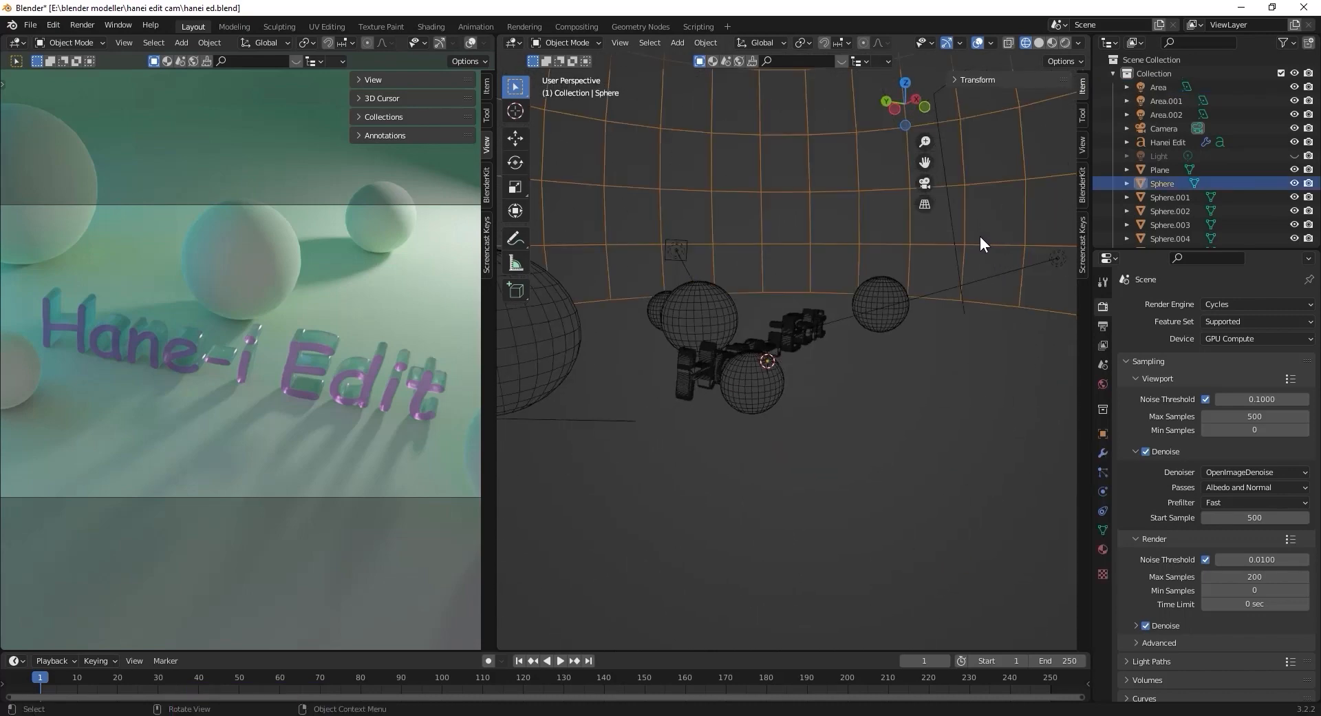
click(953, 235)
scroll(936, 271, up, 1)
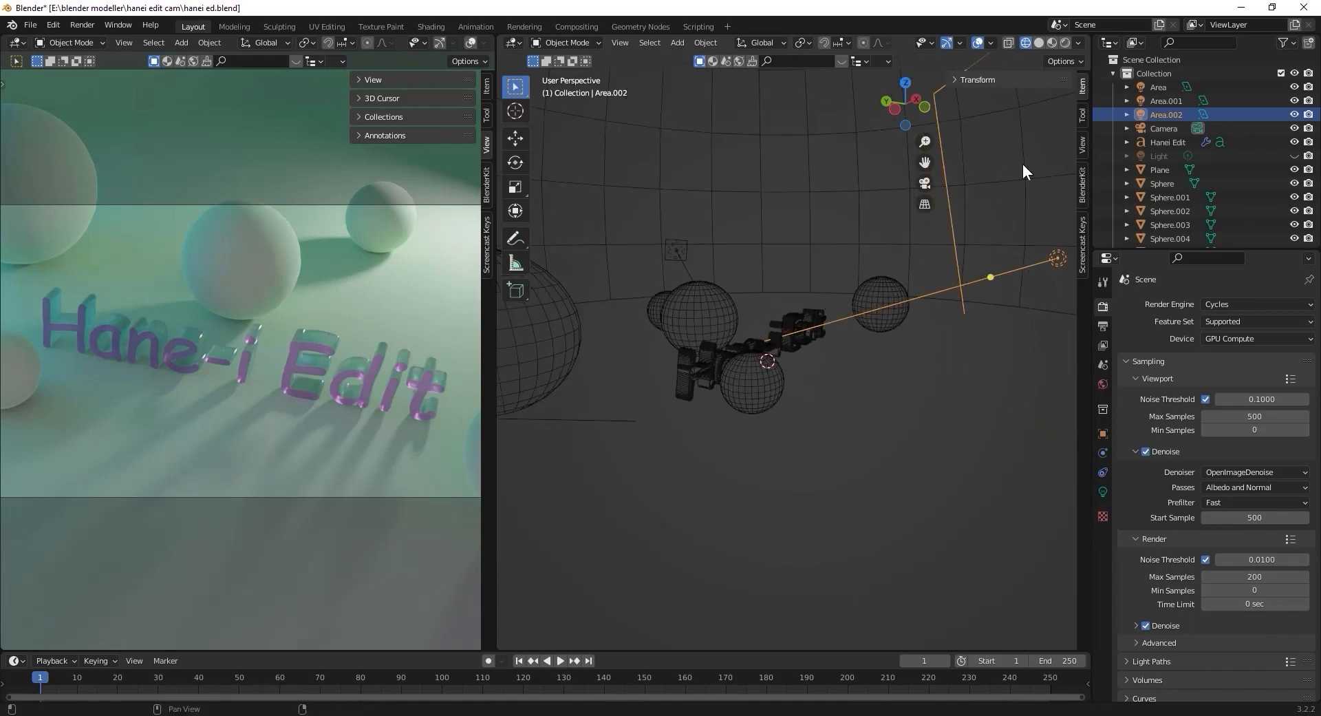
- Set the transform pivot point to 3D Cursor and switch the wireframe viewport to the top orthographic view
click(802, 42)
click(816, 73)
scroll(832, 260, down, 1)
scroll(806, 320, up, 1)
scroll(804, 322, down, 1)
scroll(800, 324, up, 1)
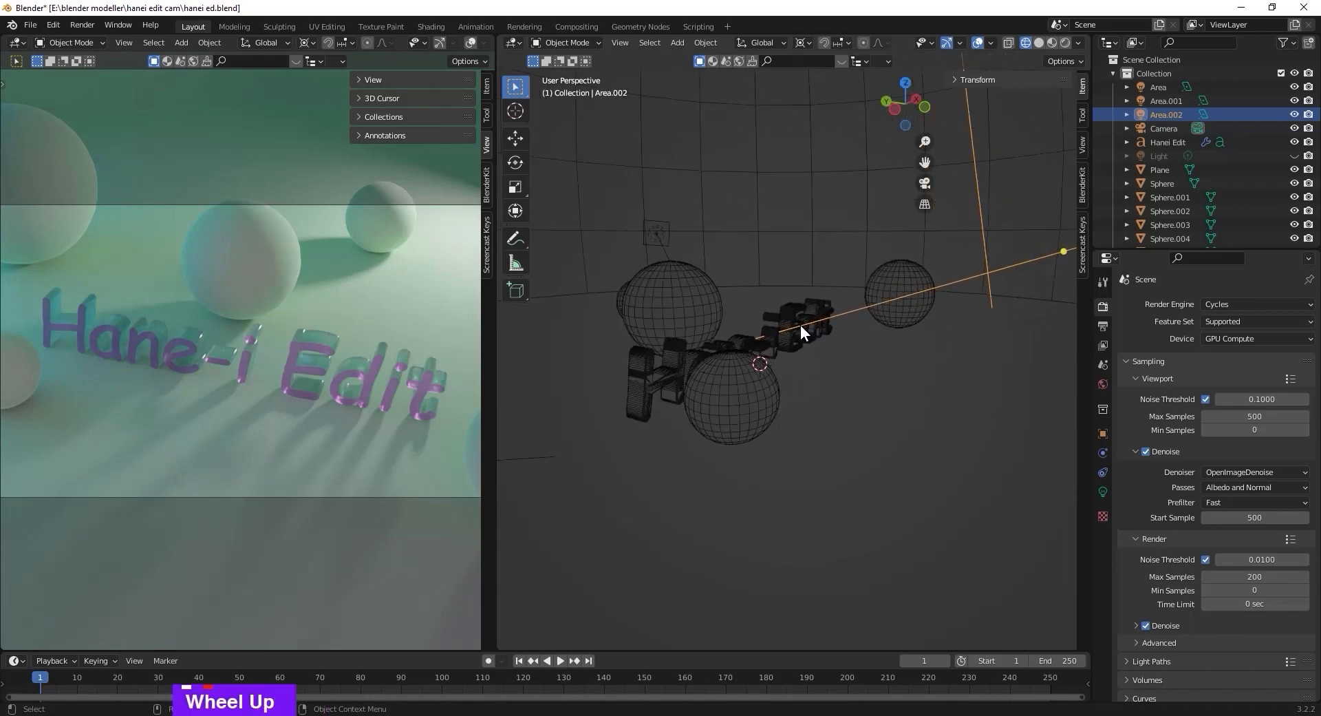
middle_drag(800, 324, 798, 337)
key(KP_7)
scroll(820, 552, down, 1)
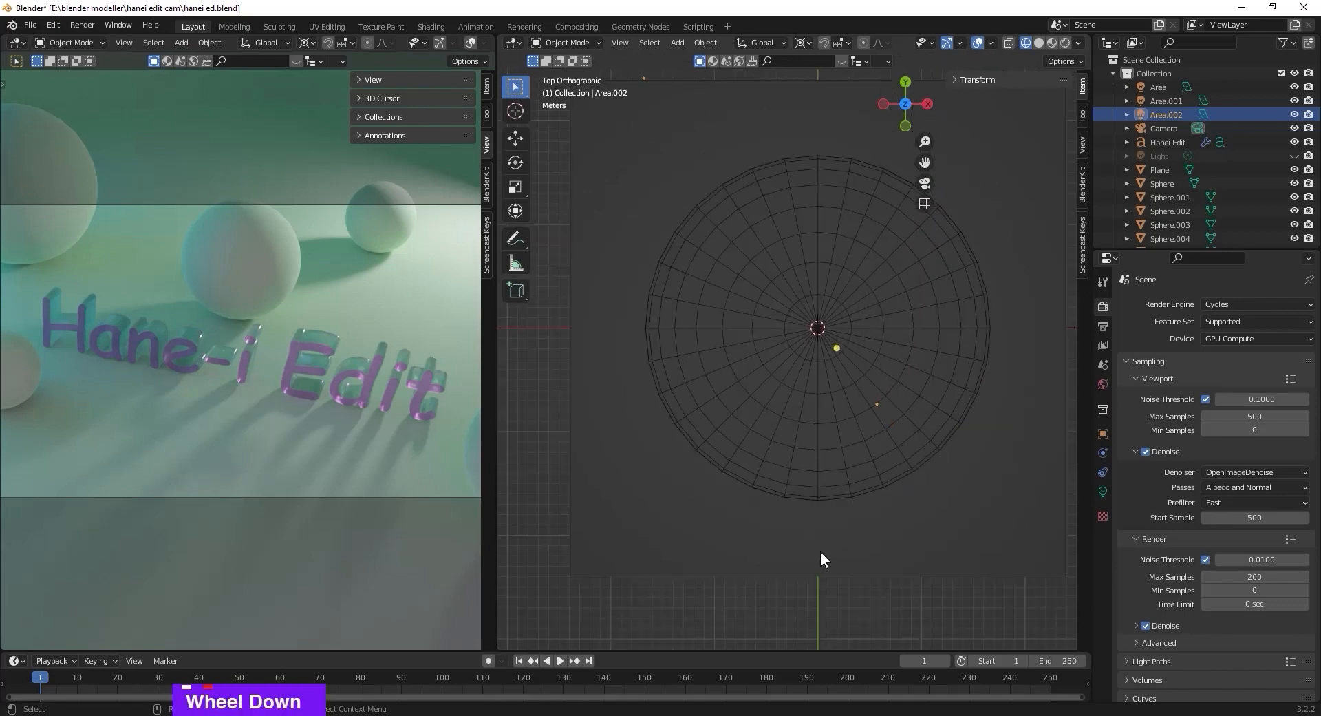
scroll(825, 538, up, 1)
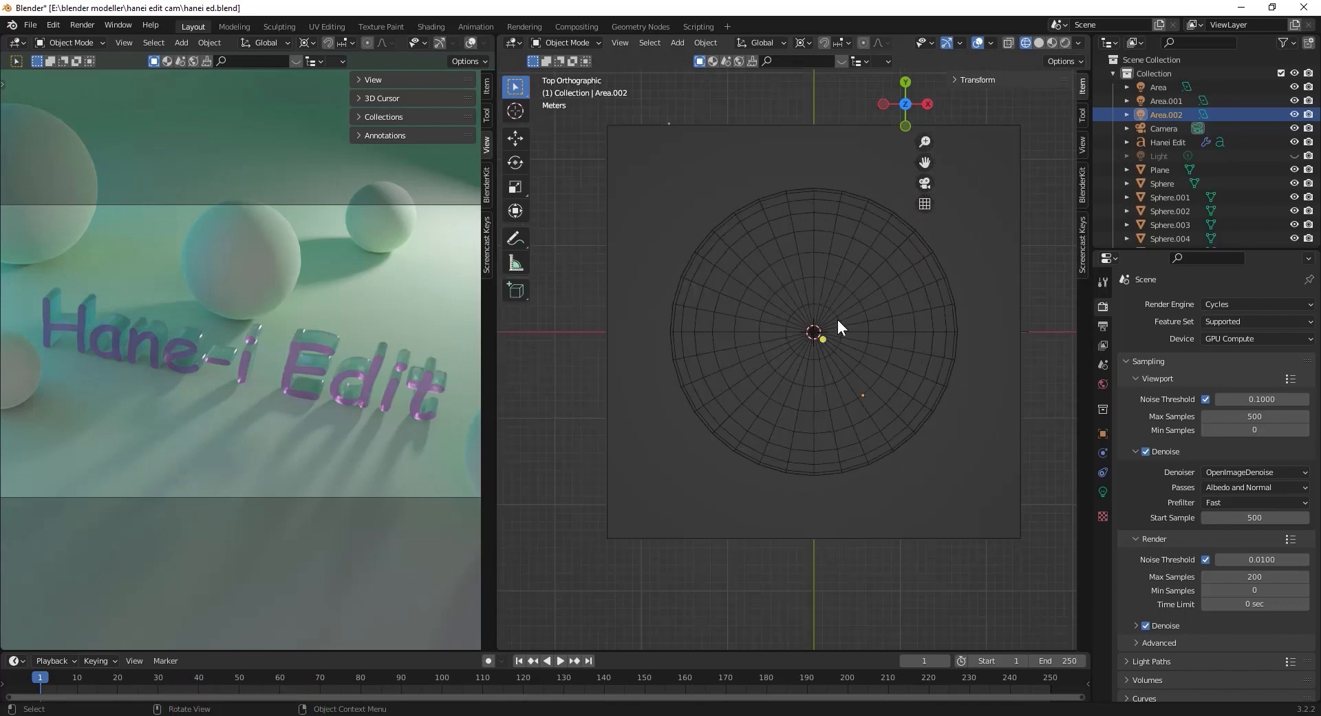
scroll(836, 319, up, 10)
scroll(831, 329, down, 10)
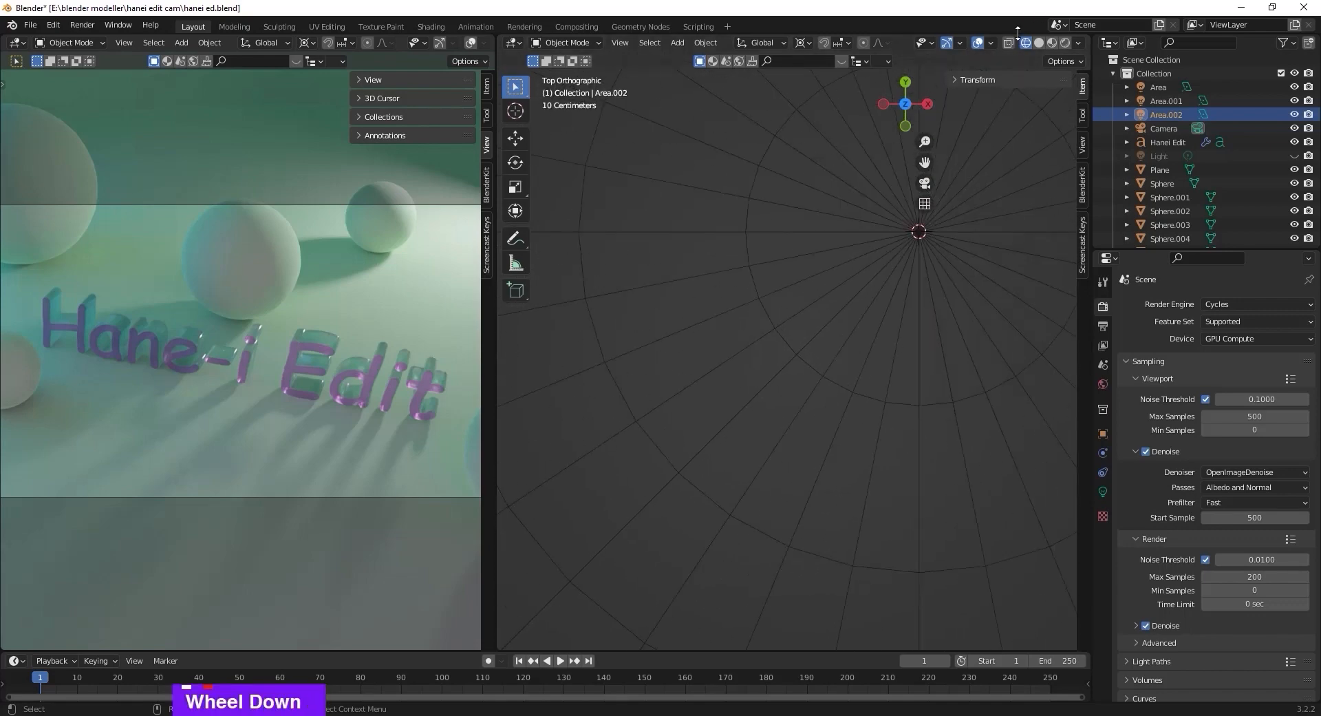
scroll(923, 289, down, 2)
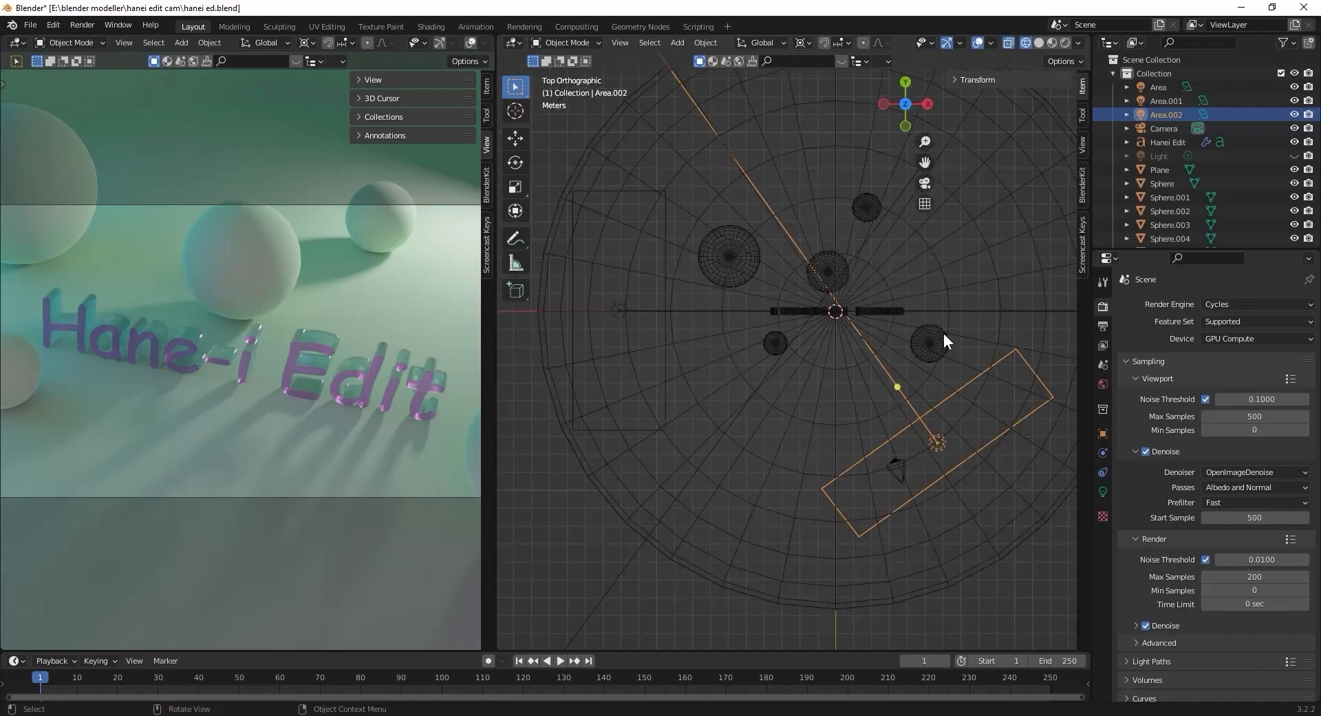
key(r)
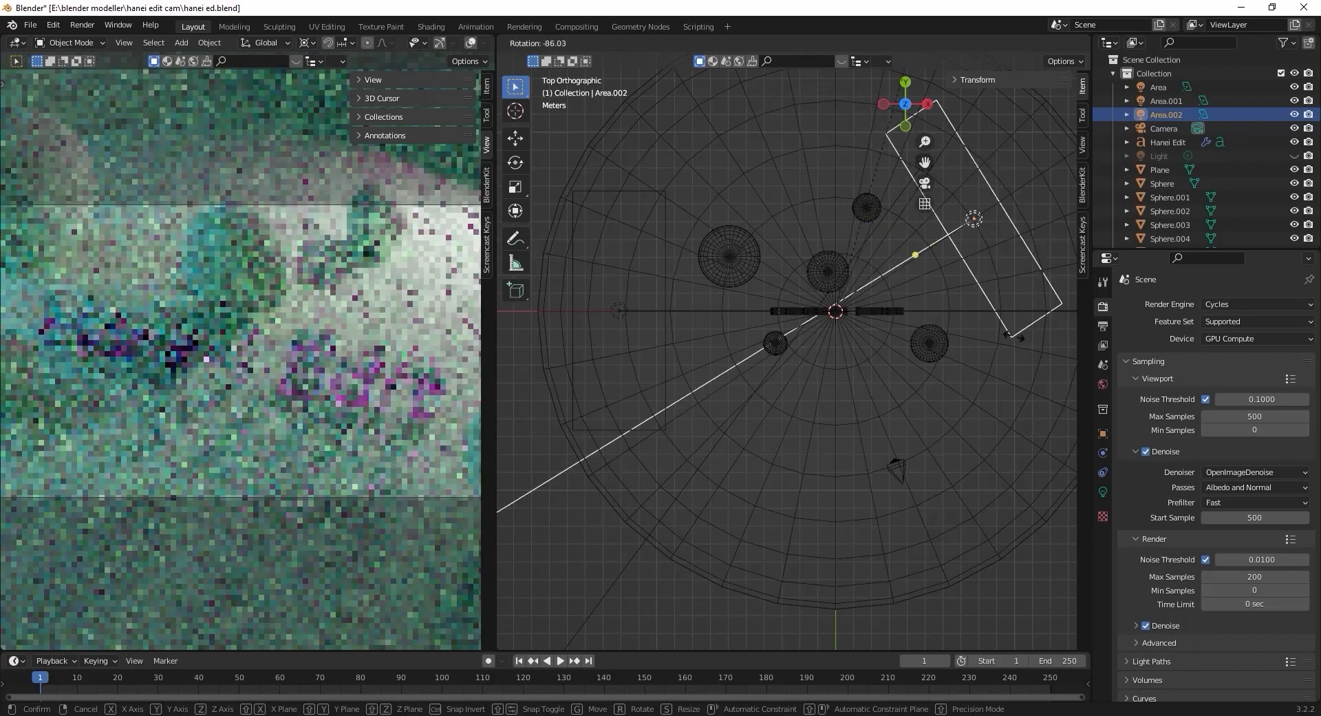
key(Escape)
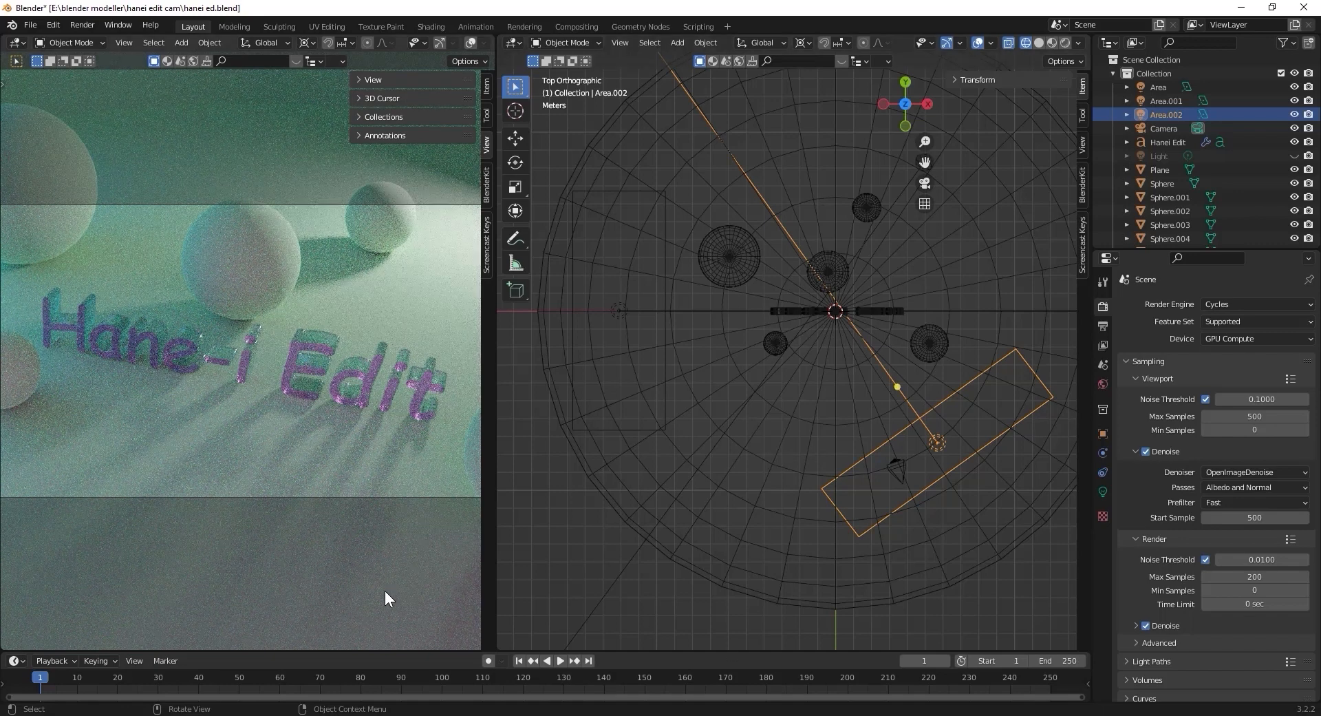
key(r)
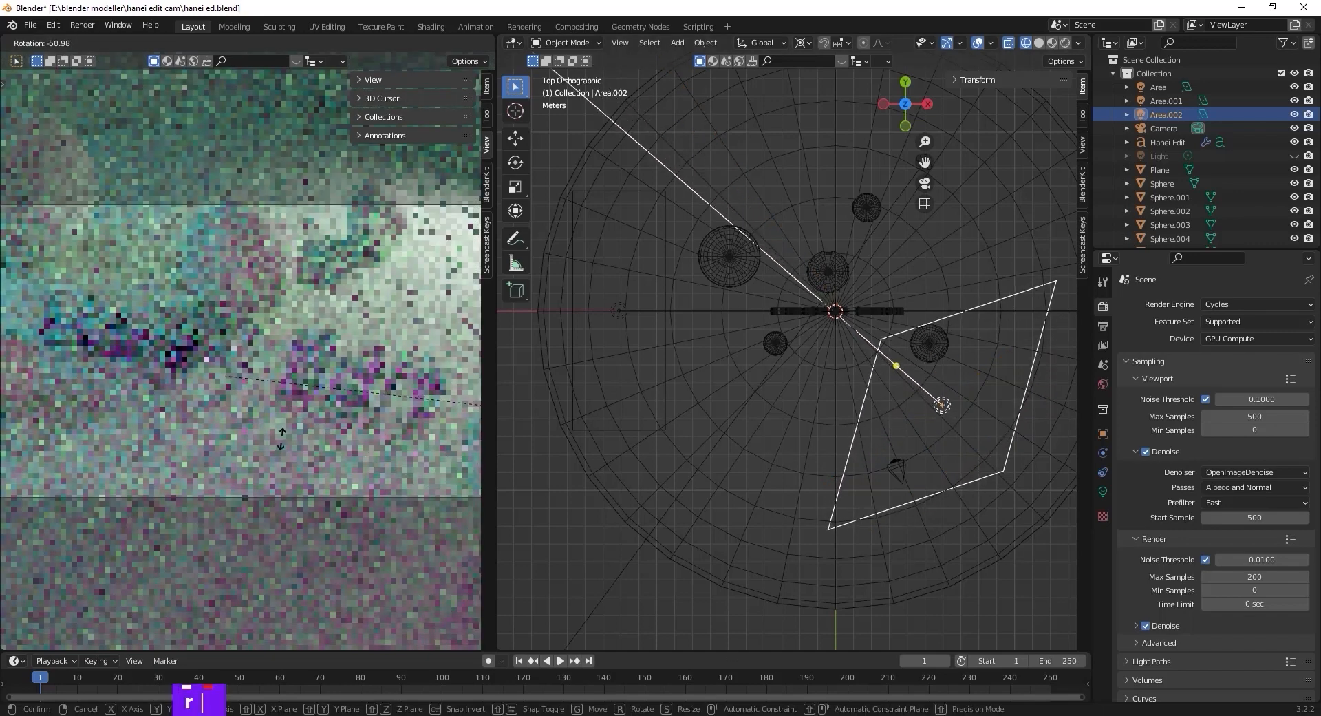
key(Escape)
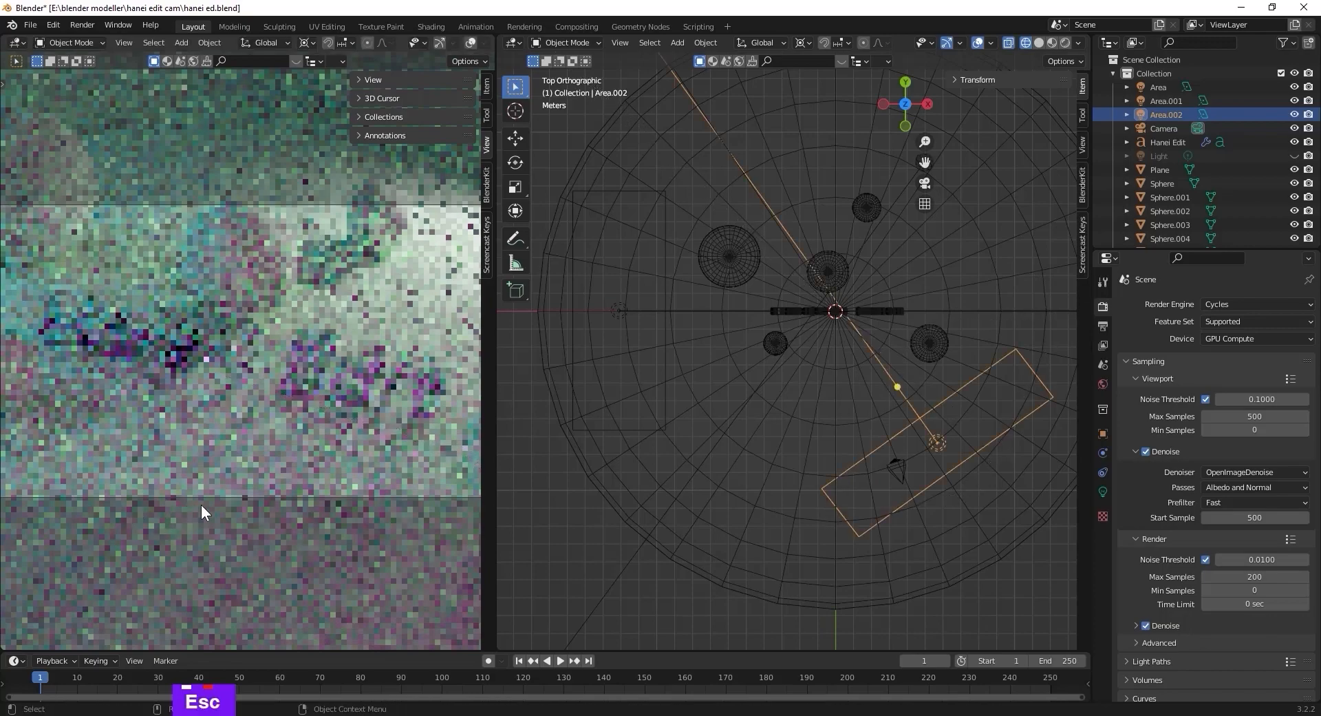
- Rotate the Area.002 light around the 3D cursor from the camera's side to the far side of the text
key(r)
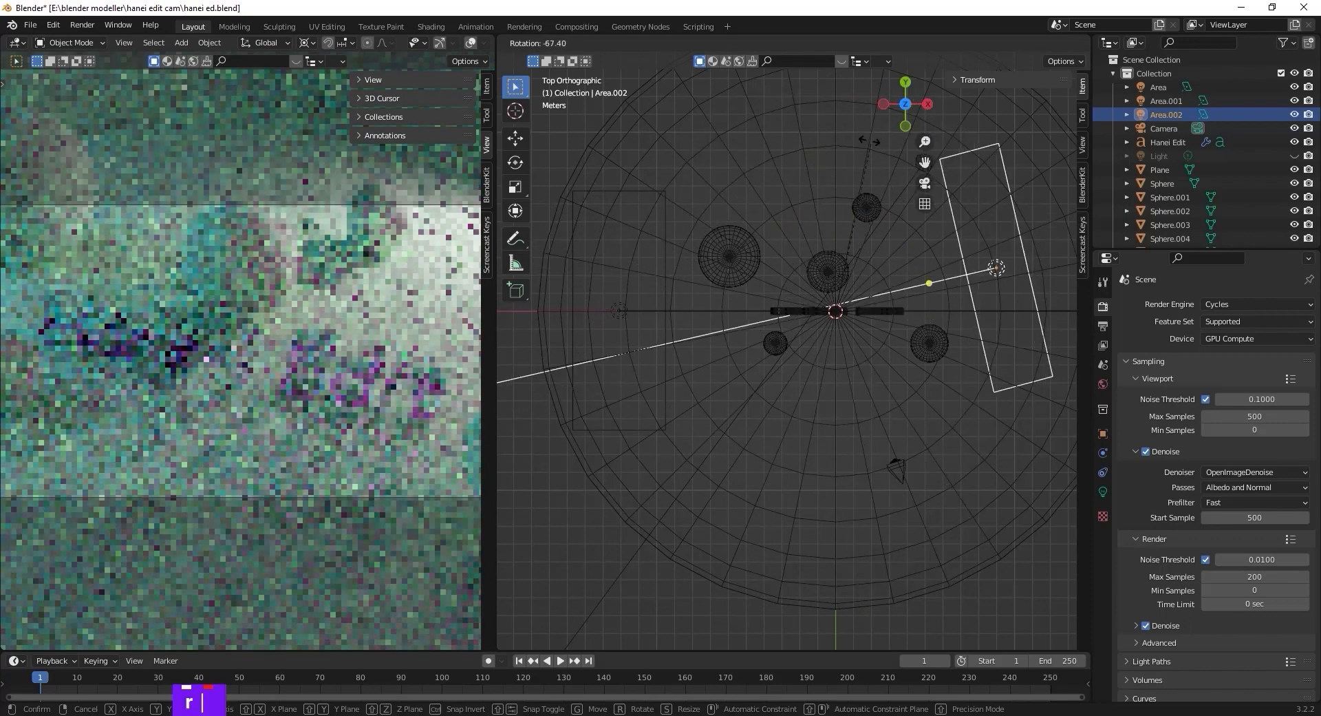
click(785, 116)
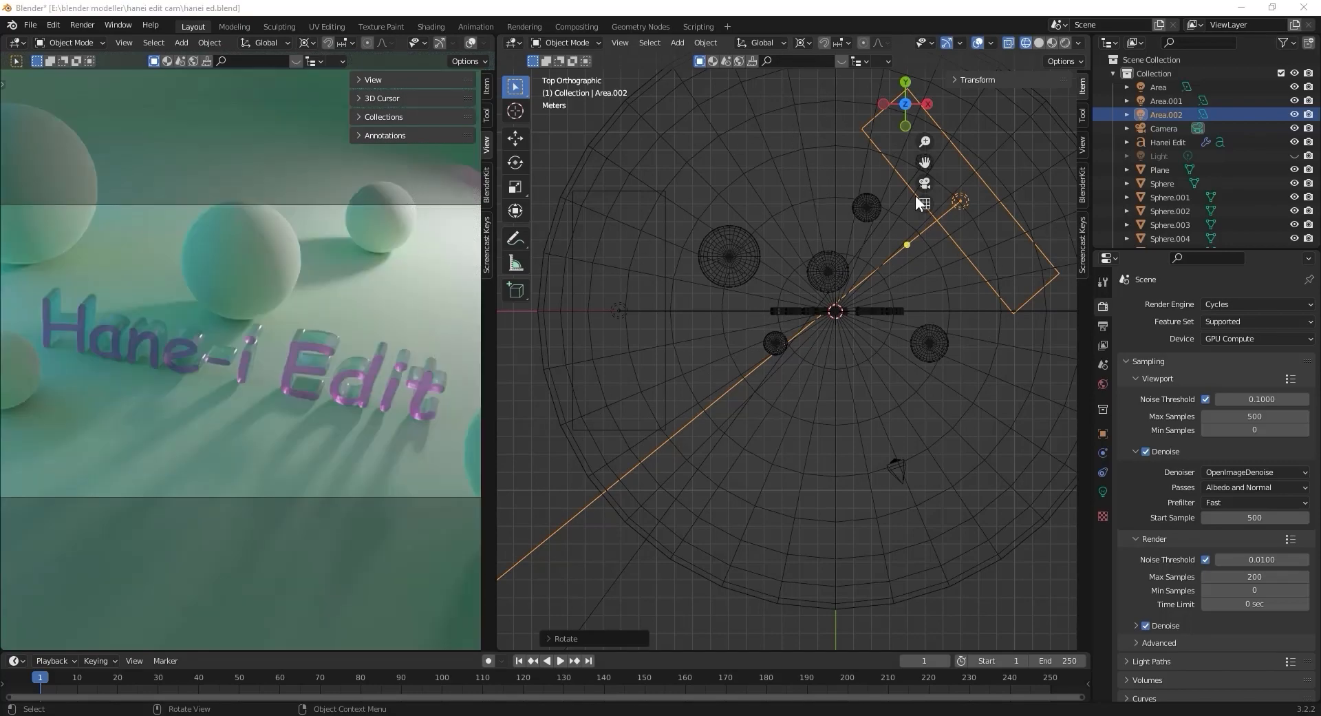
- Set the Area.002 light's power to 700 W
click(1103, 491)
click(1242, 399)
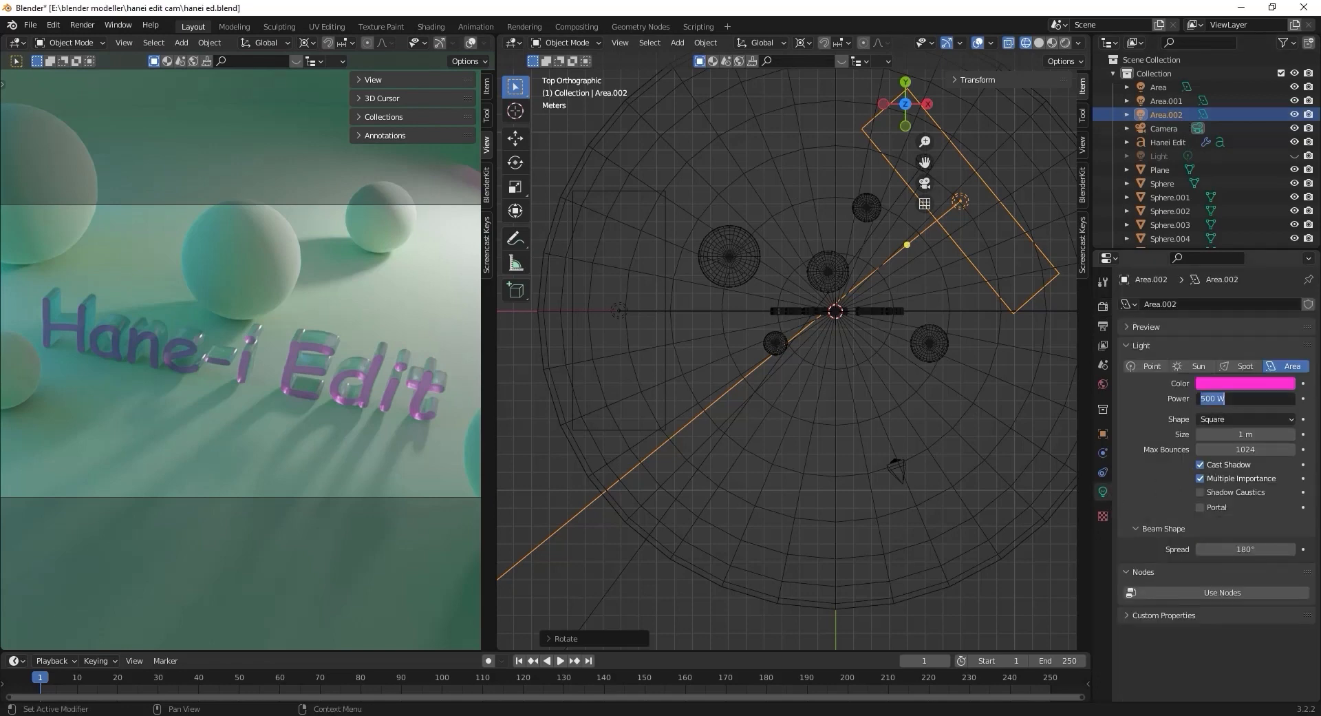
text(700)
key(Return)
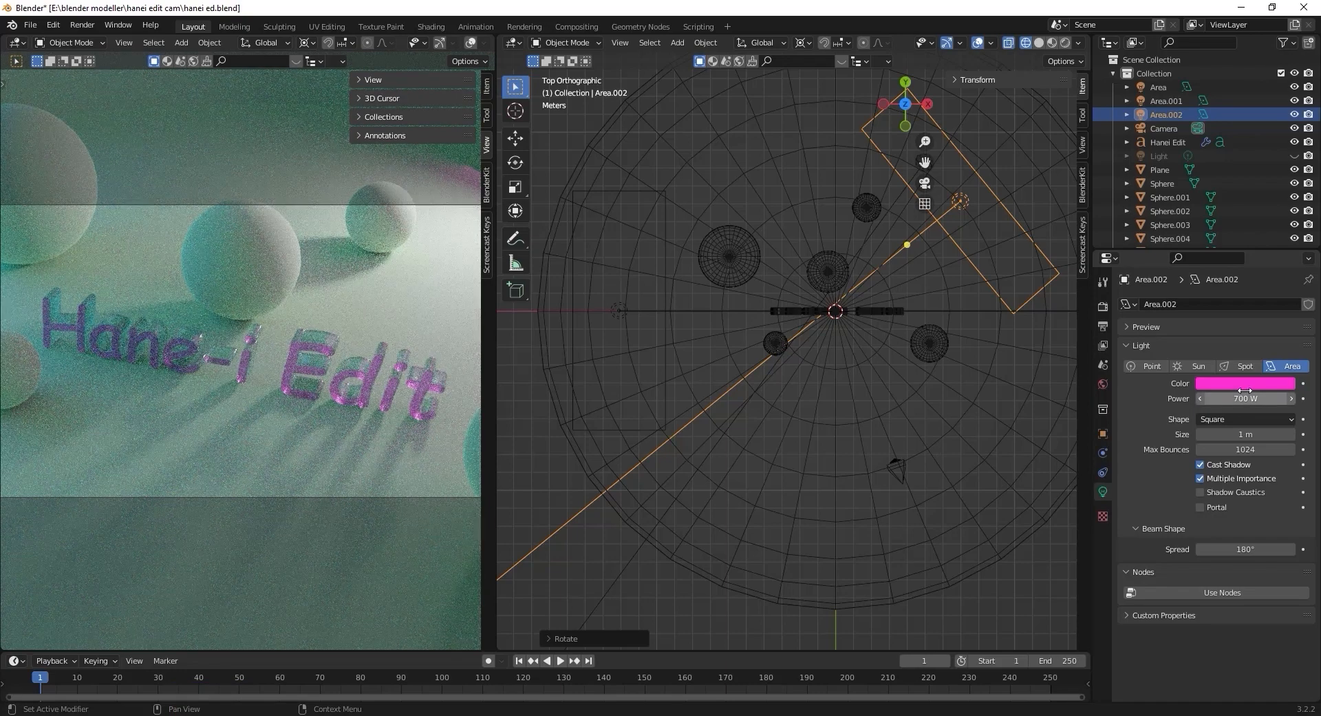
- Set the transform pivot point to Median Point and scale the Area.002 light up slightly
click(804, 40)
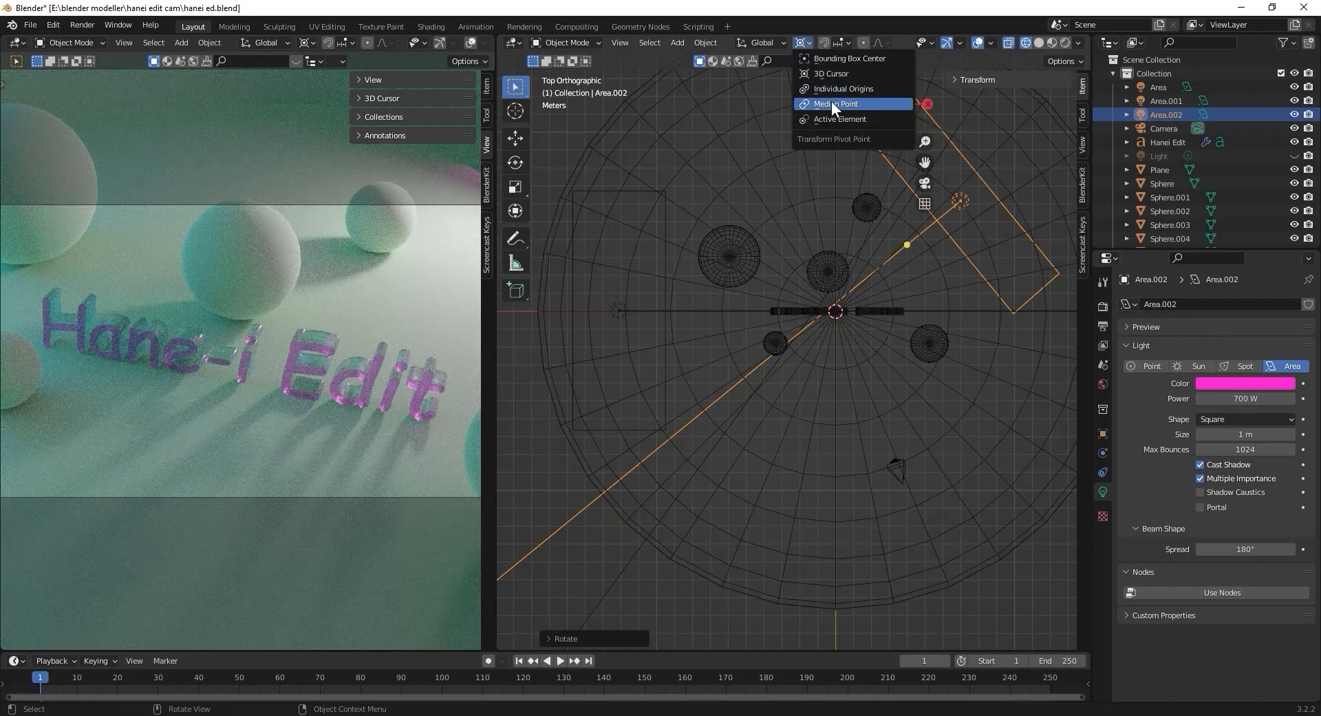
click(832, 104)
key(s)
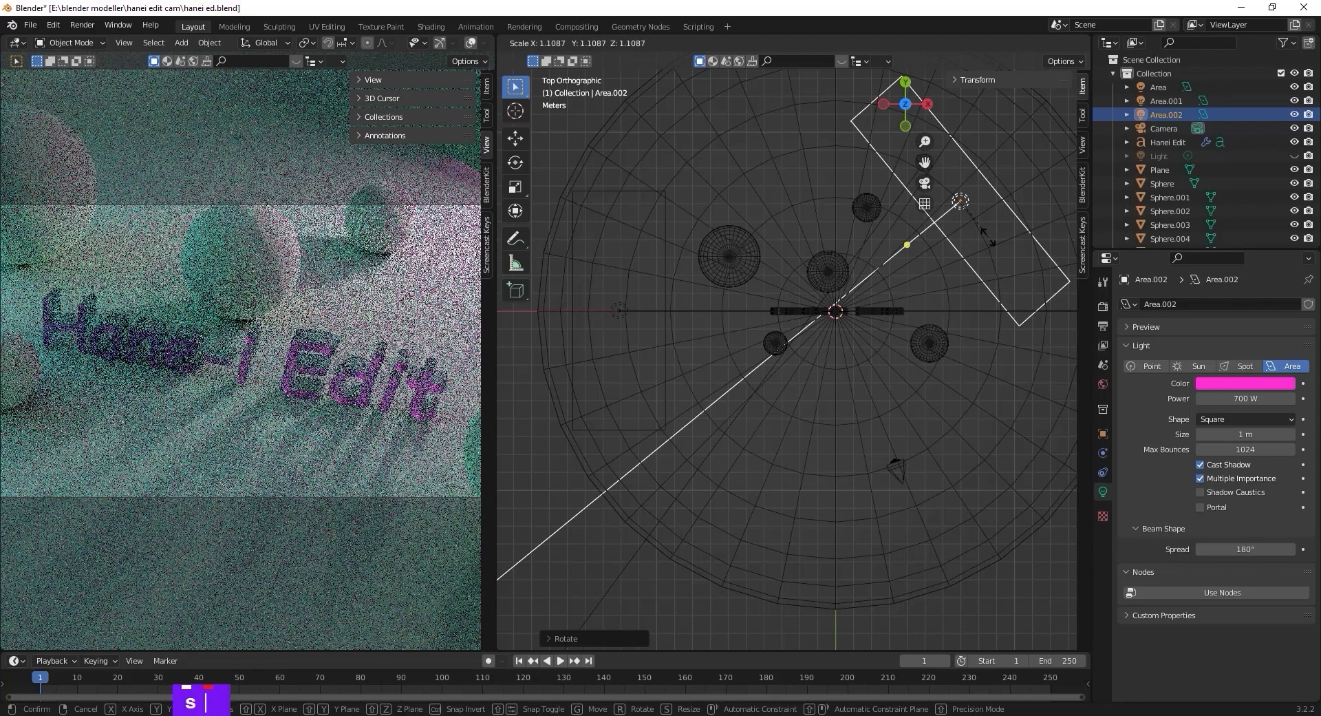
click(988, 236)
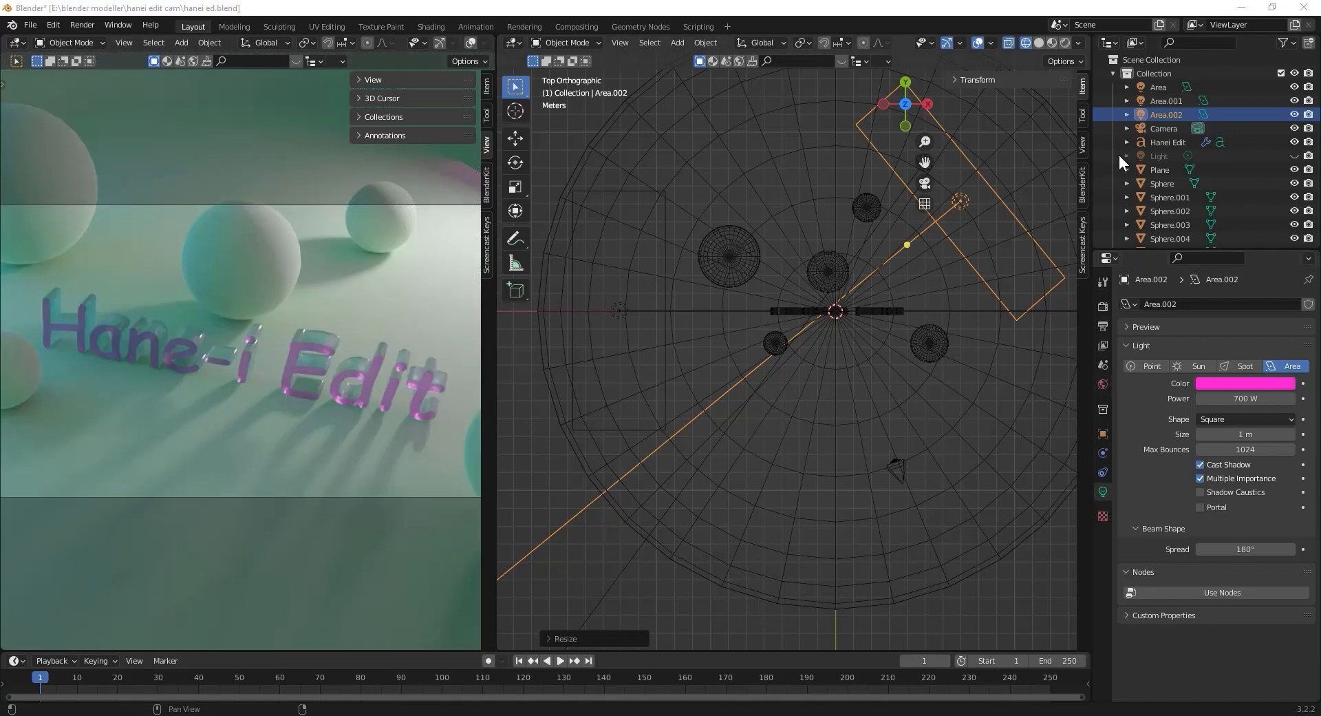
- Set the Area.001 light's power to 1500 W
click(1166, 100)
click(1246, 398)
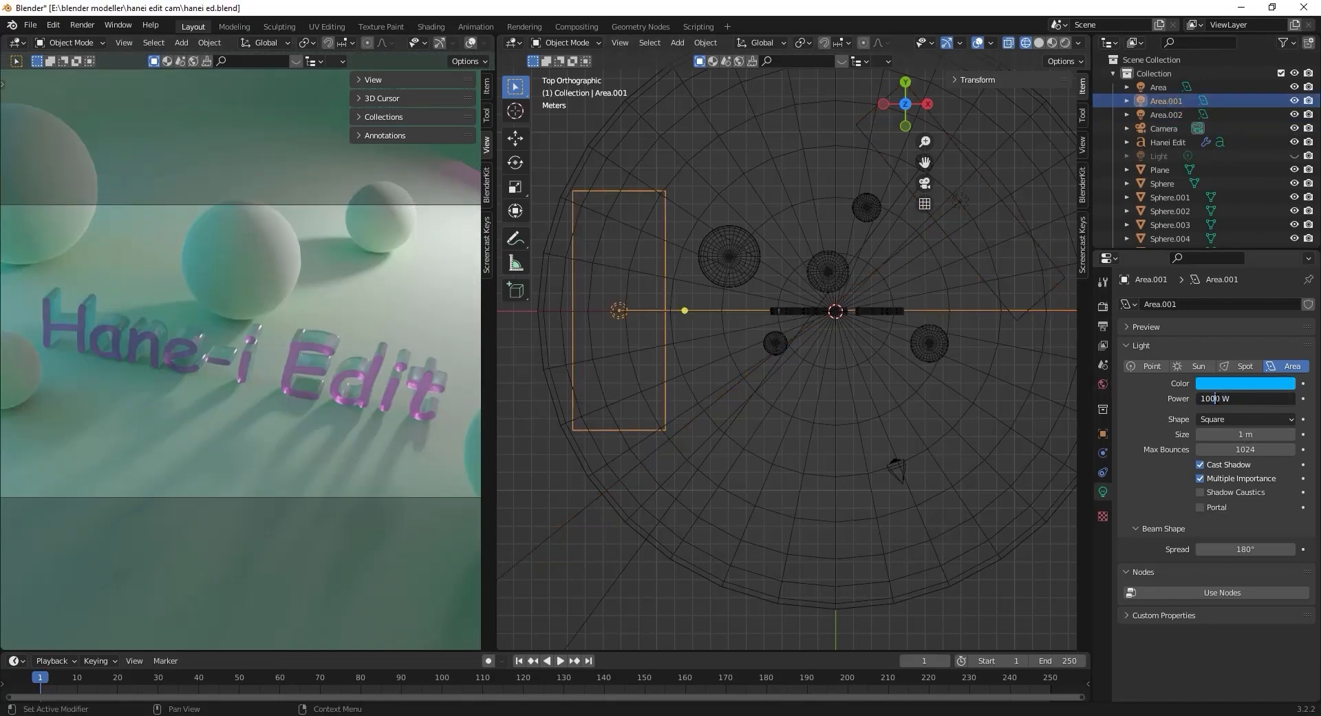
double_click(1212, 398)
text(5)
key(Return)
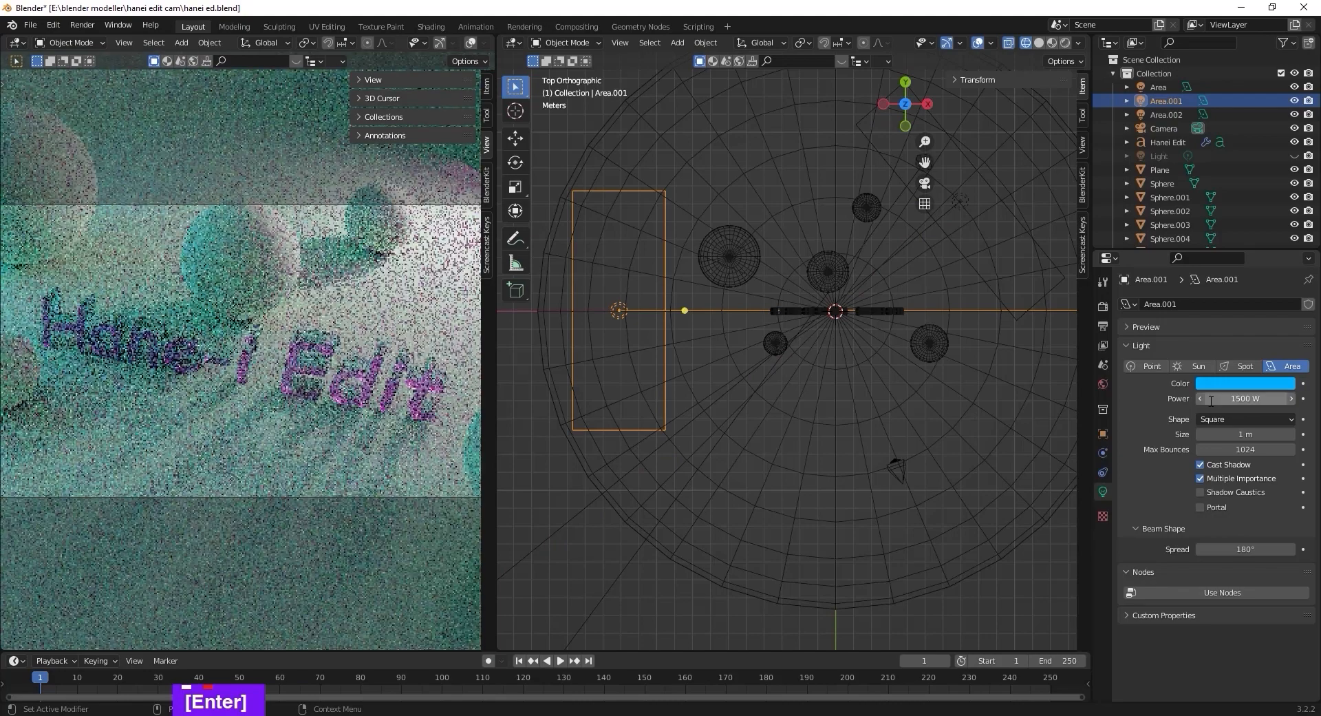
- Set the Area.002 light's power to 1000 W
click(1159, 86)
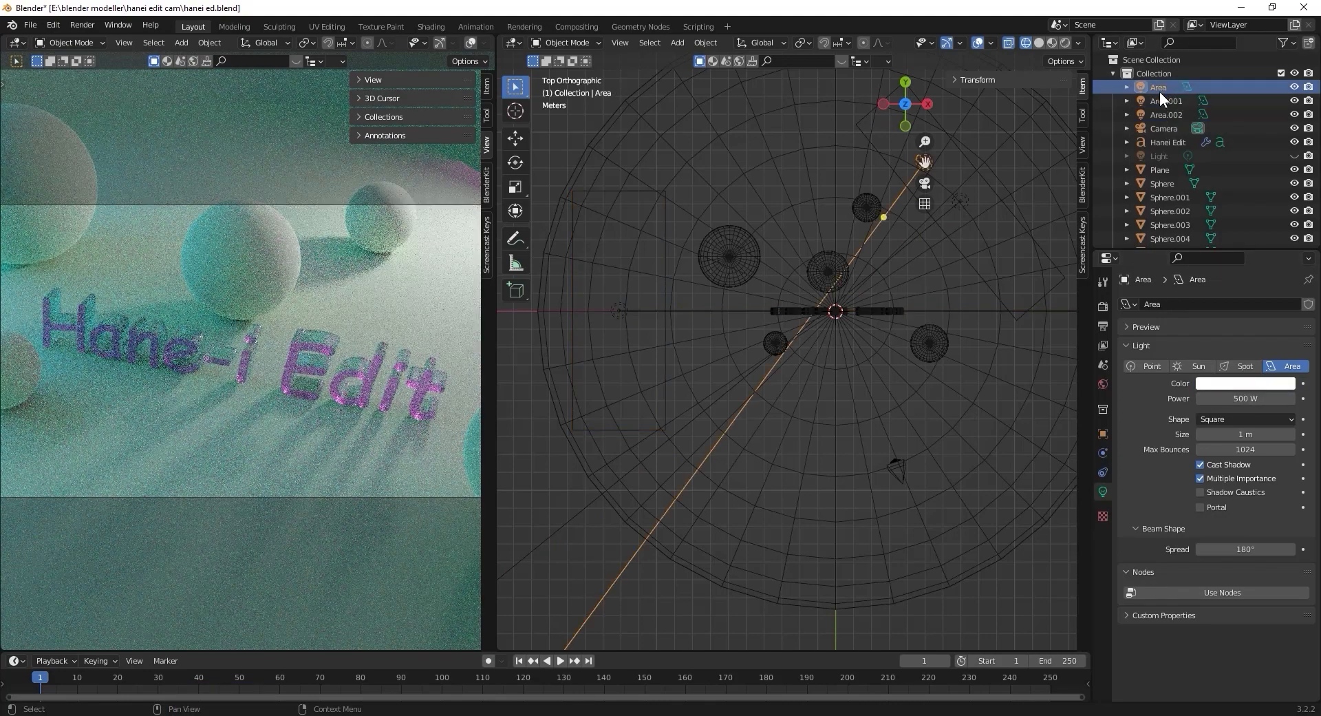
click(1166, 115)
click(1163, 102)
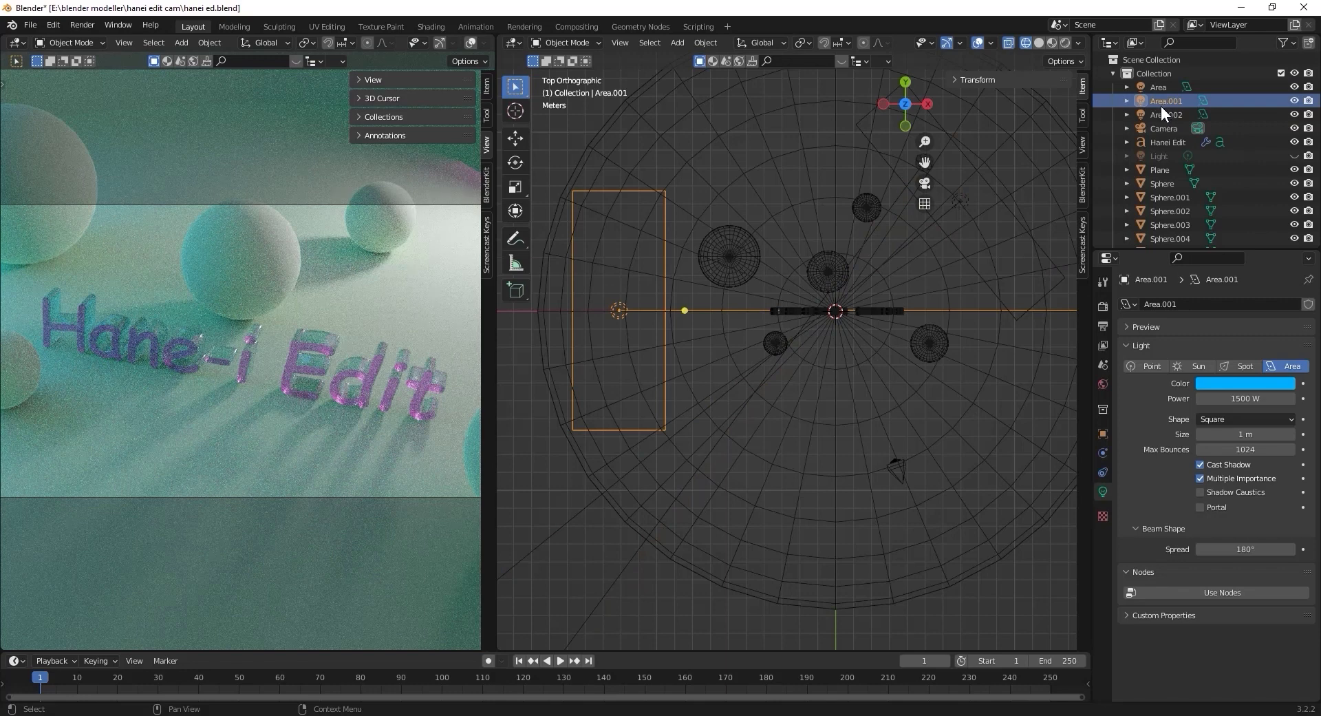
click(1161, 116)
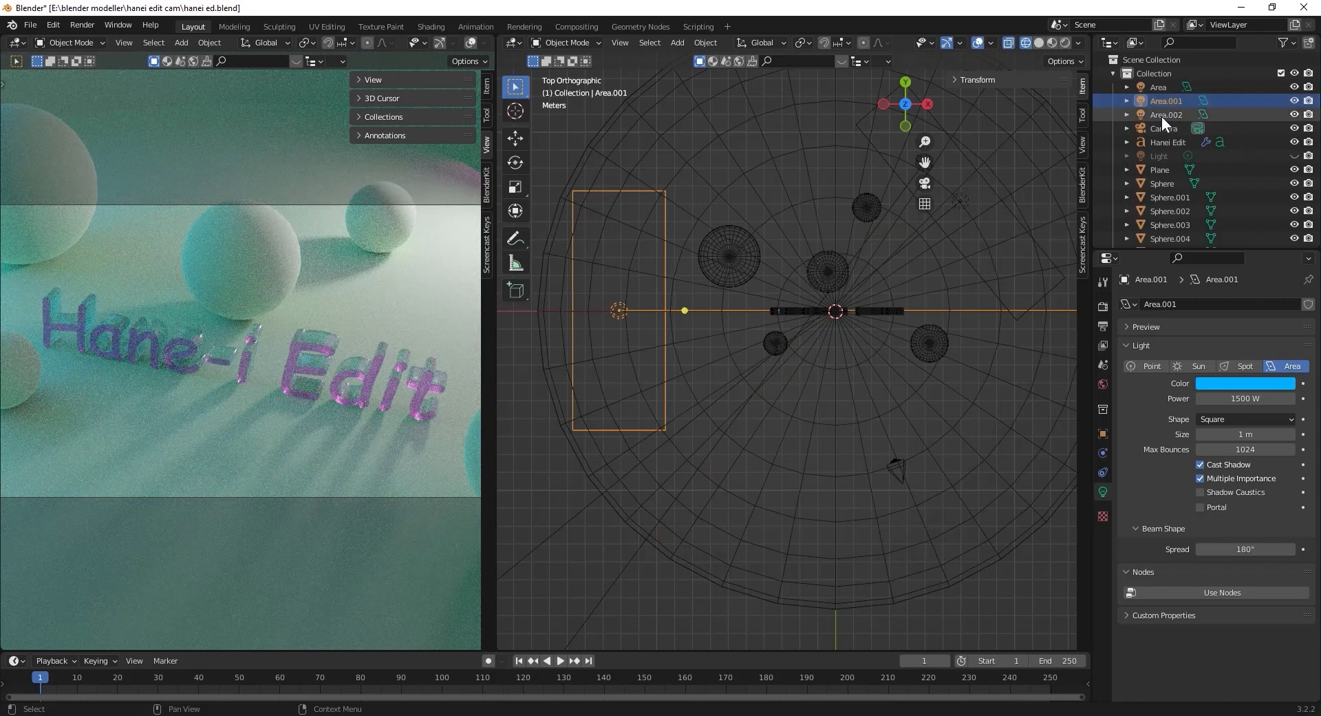
click(1235, 398)
drag(1210, 398, 1194, 397)
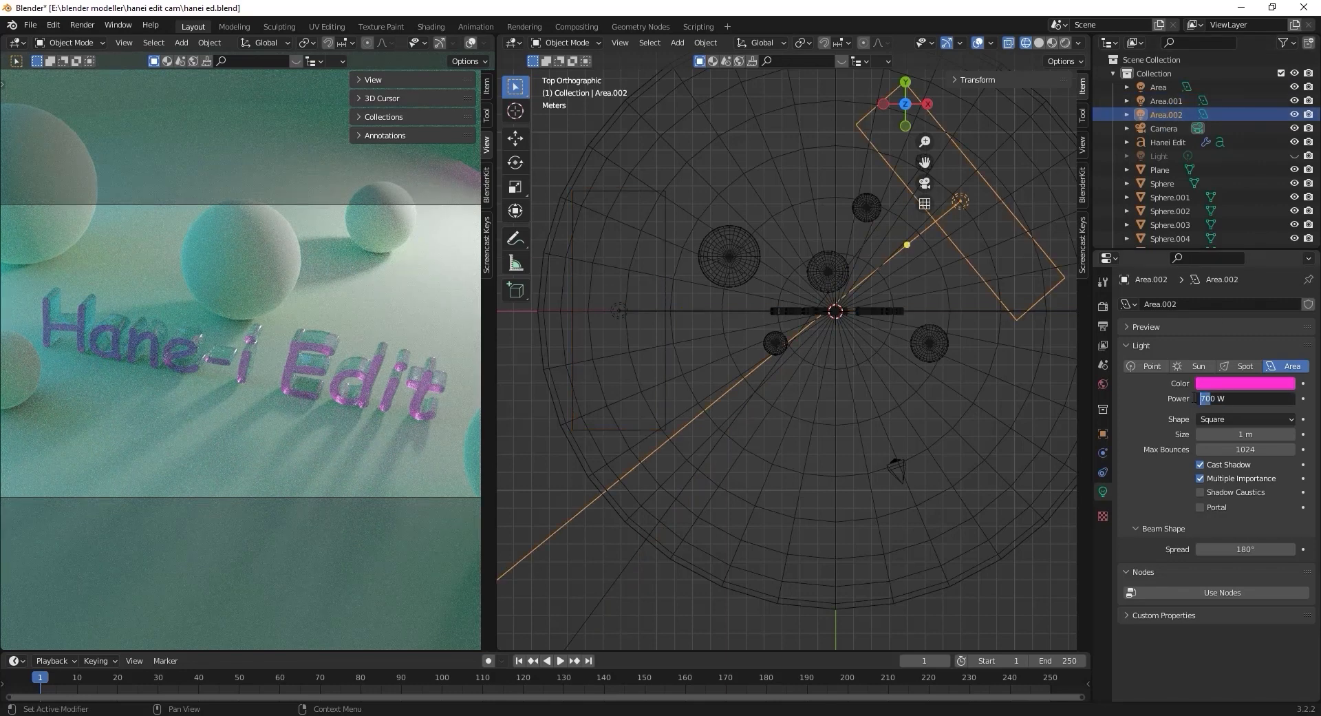
text(0)
text(100)
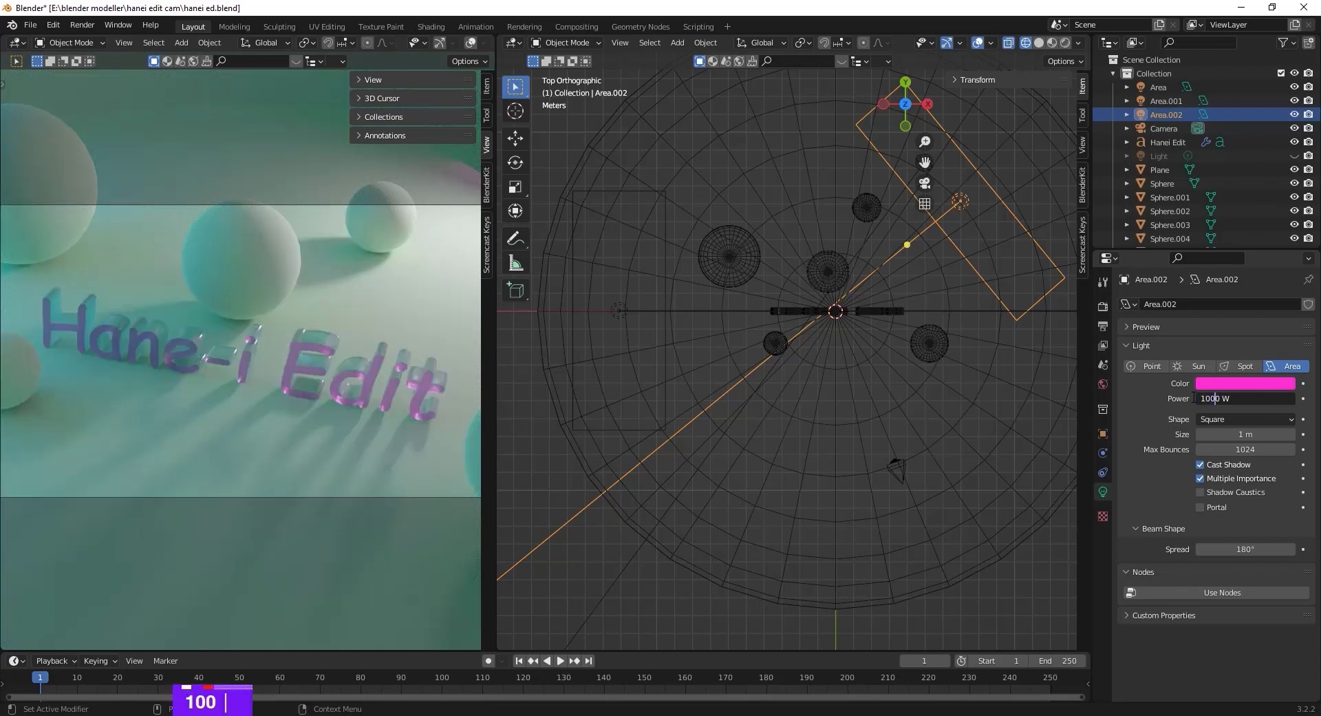
key(Return)
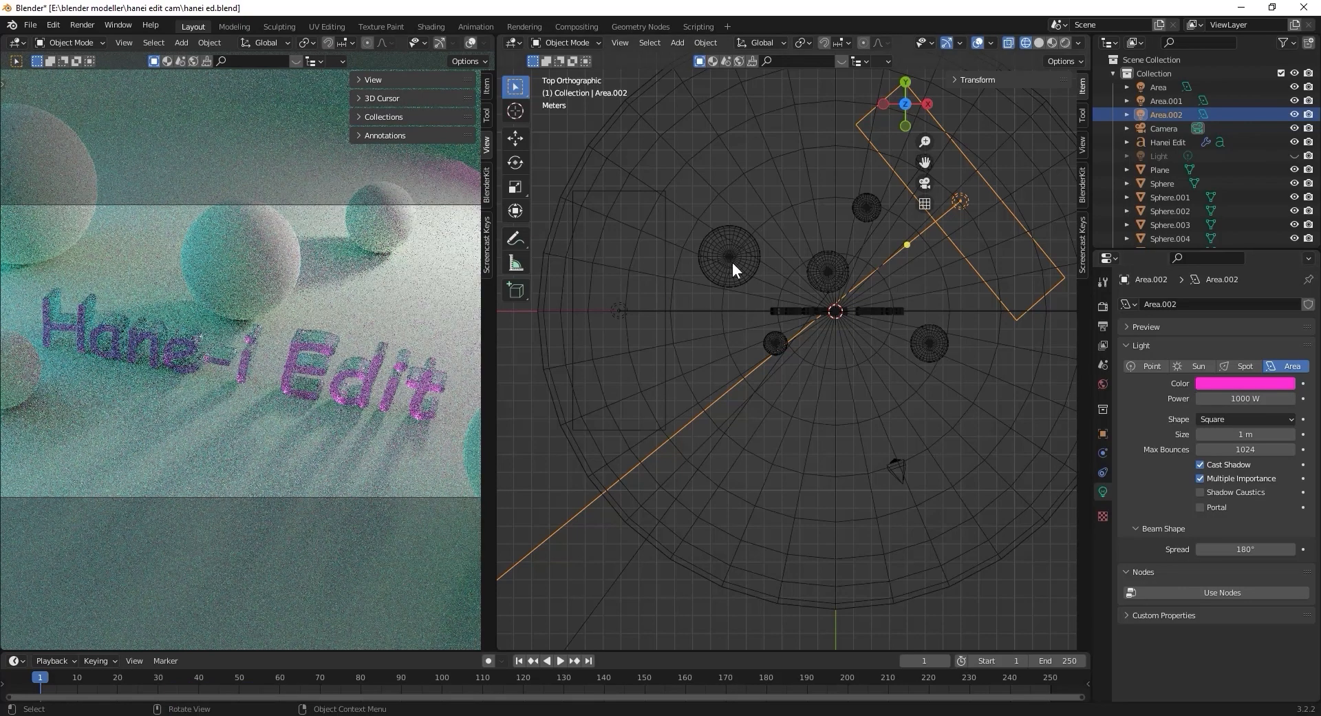
- Change the wireframe viewport to the Shader Editor and show the Hanei Edit text's Cam material
click(514, 43)
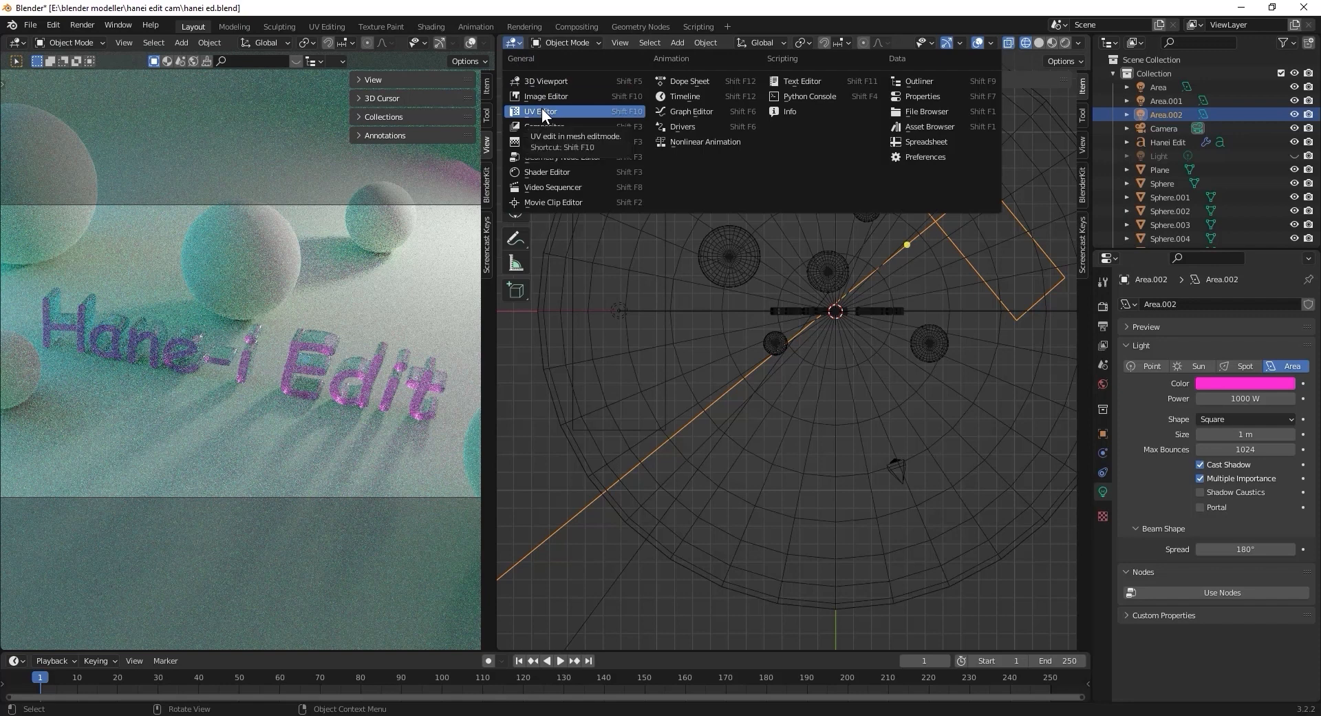
click(560, 171)
scroll(743, 249, down, 1)
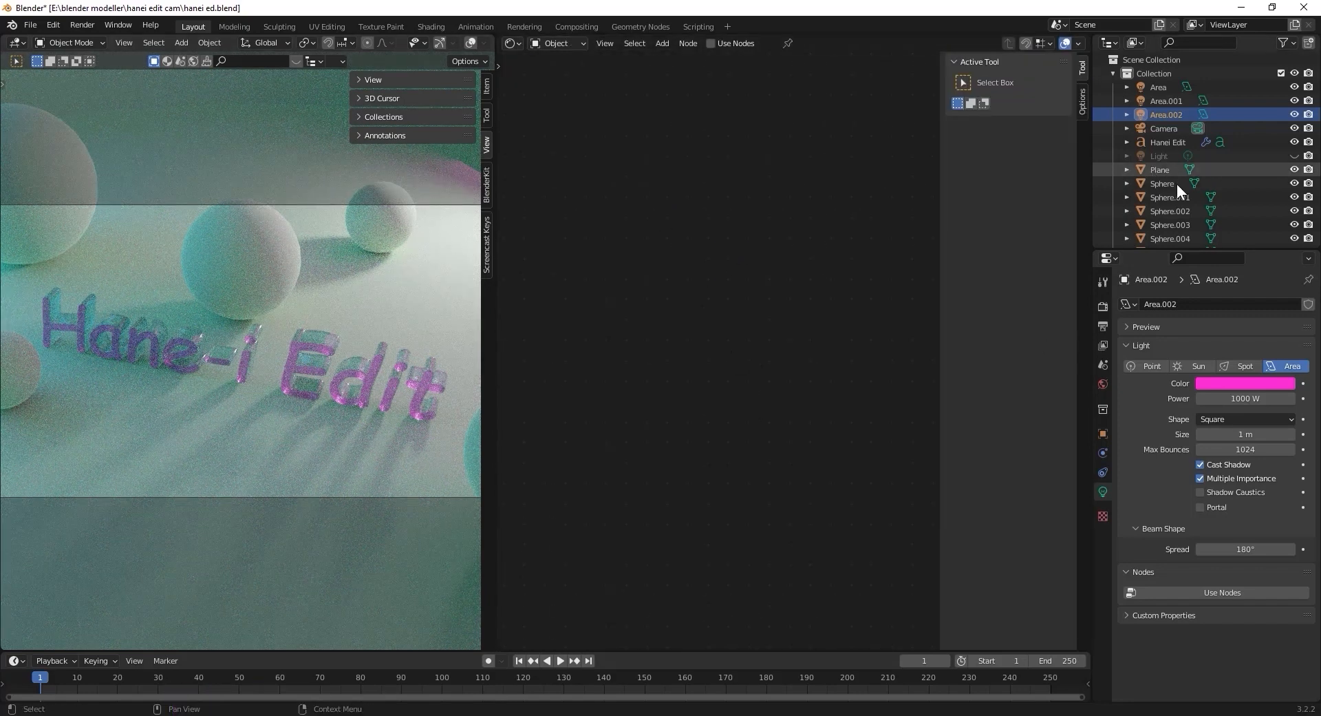
click(1176, 142)
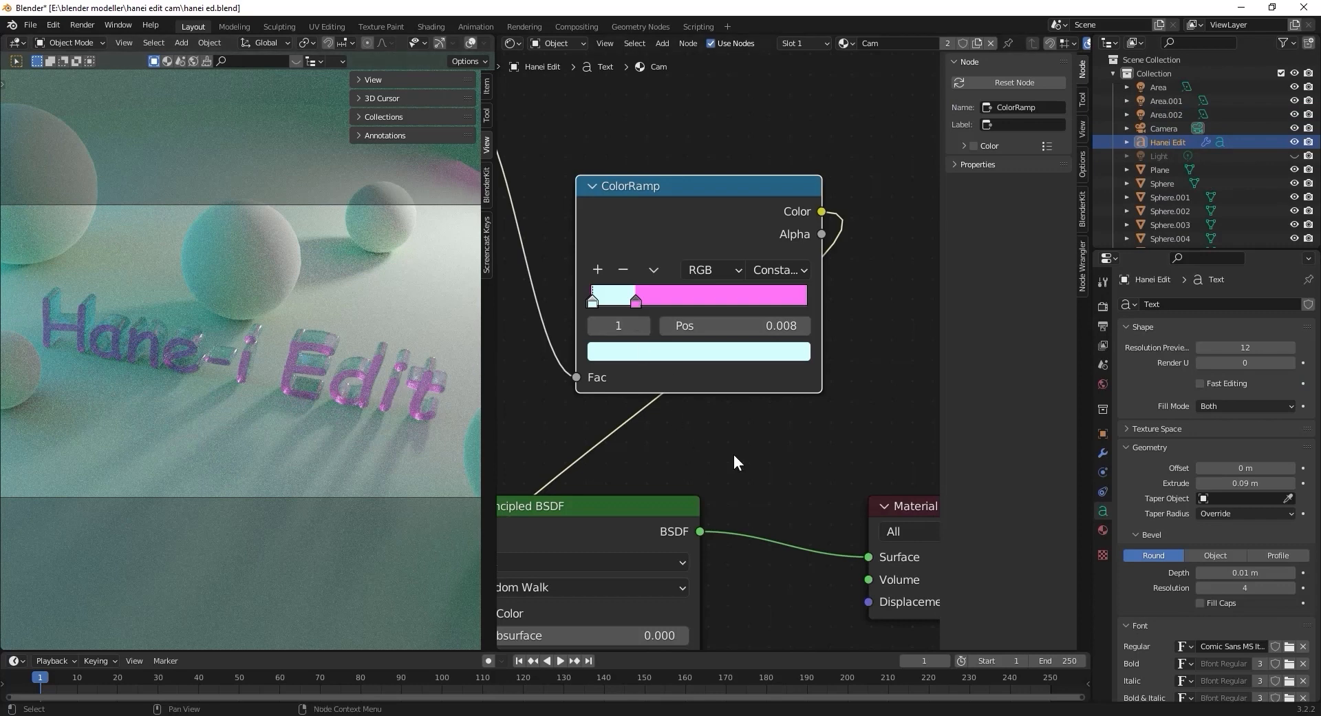
- Set the IOR of the text material's Principled BSDF to 1.5
scroll(733, 455, down, 3)
middle_drag(764, 567, 793, 408)
scroll(775, 532, up, 1)
middle_drag(775, 532, 865, 427)
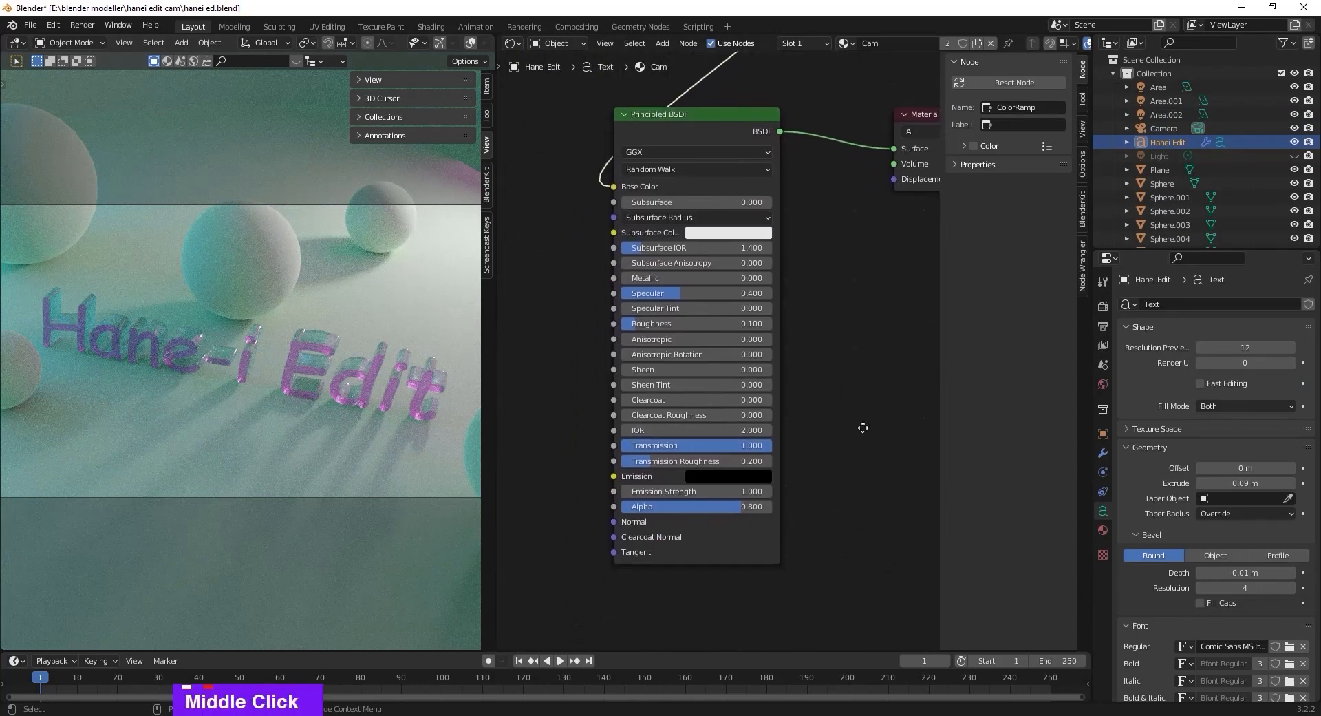
scroll(737, 478, up, 2)
click(749, 455)
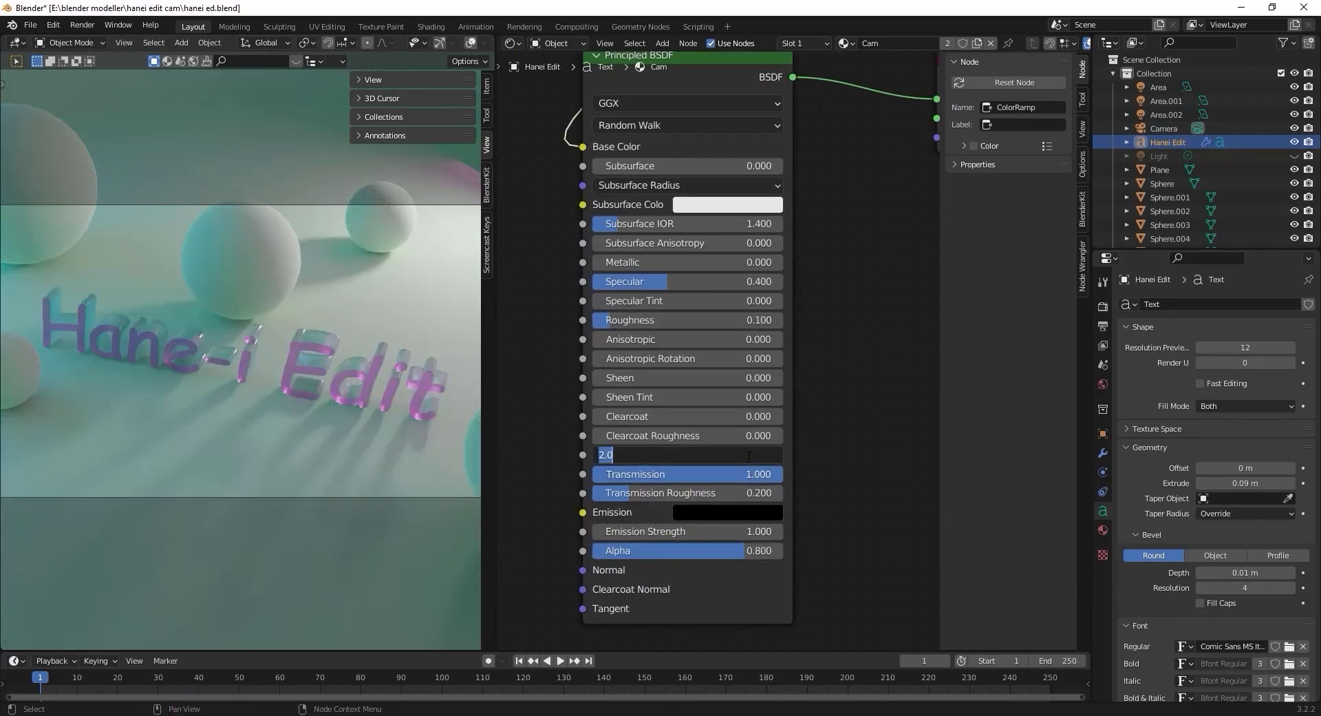
text(1.5)
key(Return)
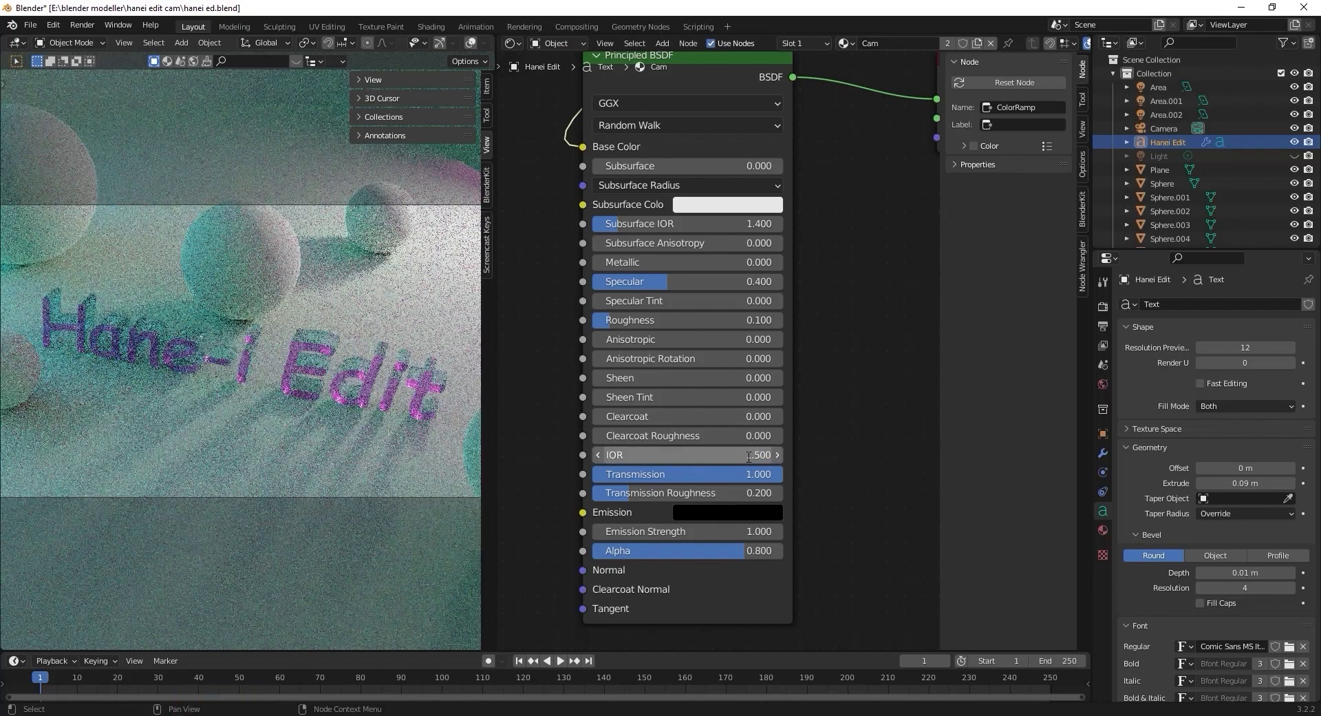
- Raise the Principled BSDF's IOR to 4
click(749, 455)
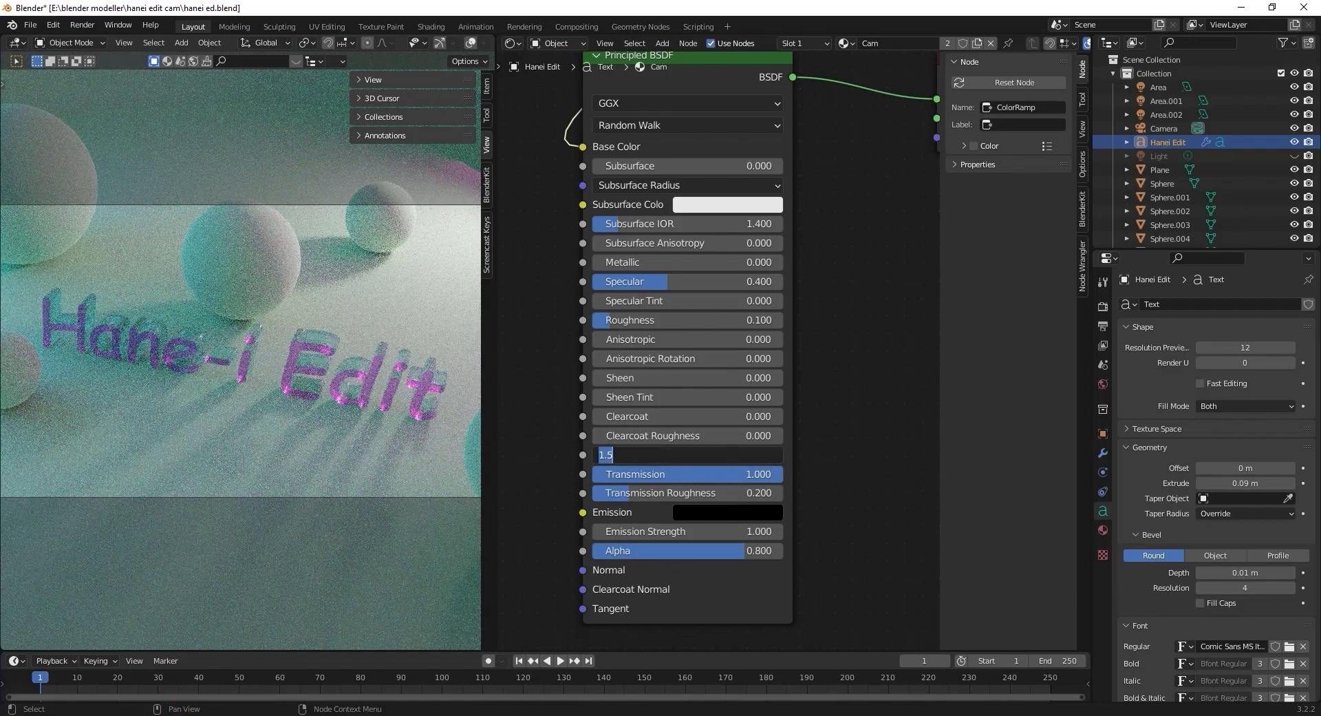
text(4)
key(Return)
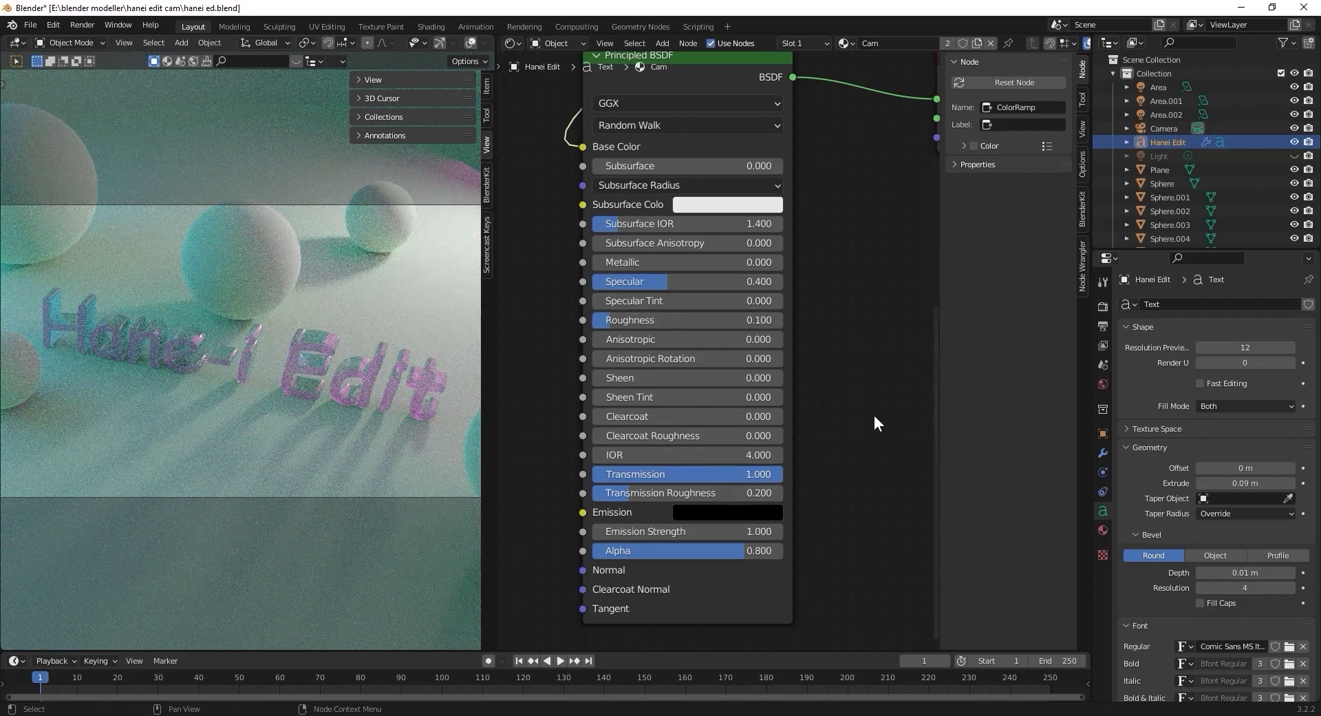
- Move the Hue Saturation Value node down beside the lower part of the Principled BSDF node
middle_drag(874, 415, 340, 452)
scroll(668, 223, down, 1)
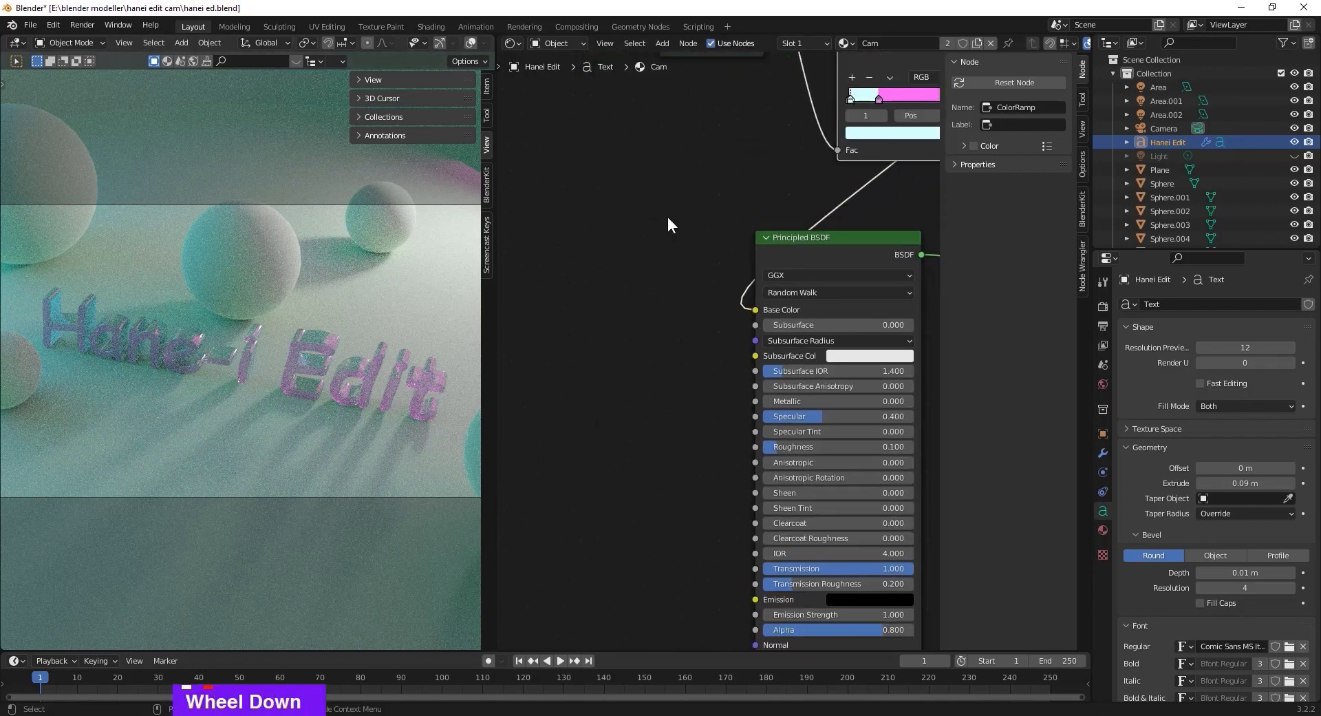
scroll(668, 224, down, 1)
middle_drag(692, 91, 675, 254)
drag(694, 208, 596, 573)
middle_drag(605, 528, 625, 289)
drag(614, 330, 667, 445)
- Set the Hue Saturation Value node's saturation to 1
scroll(805, 563, up, 1)
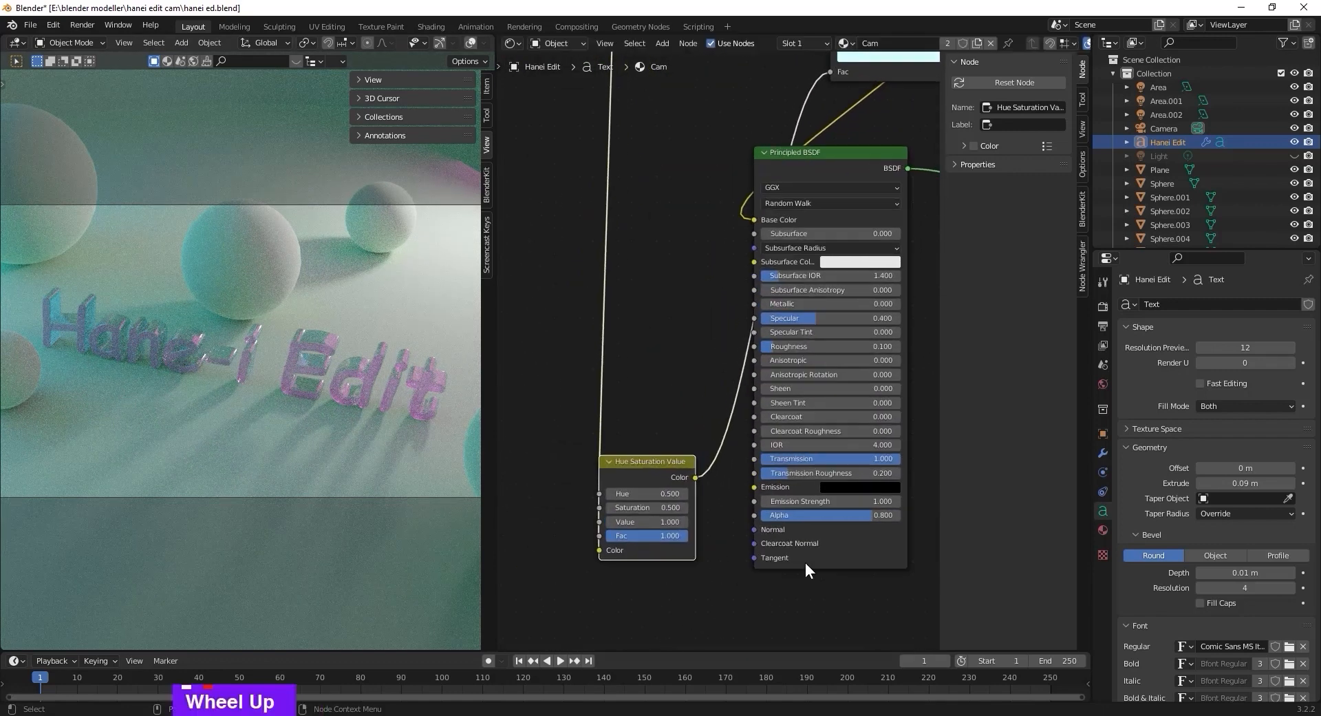
scroll(805, 563, up, 1)
middle_drag(806, 585, 797, 523)
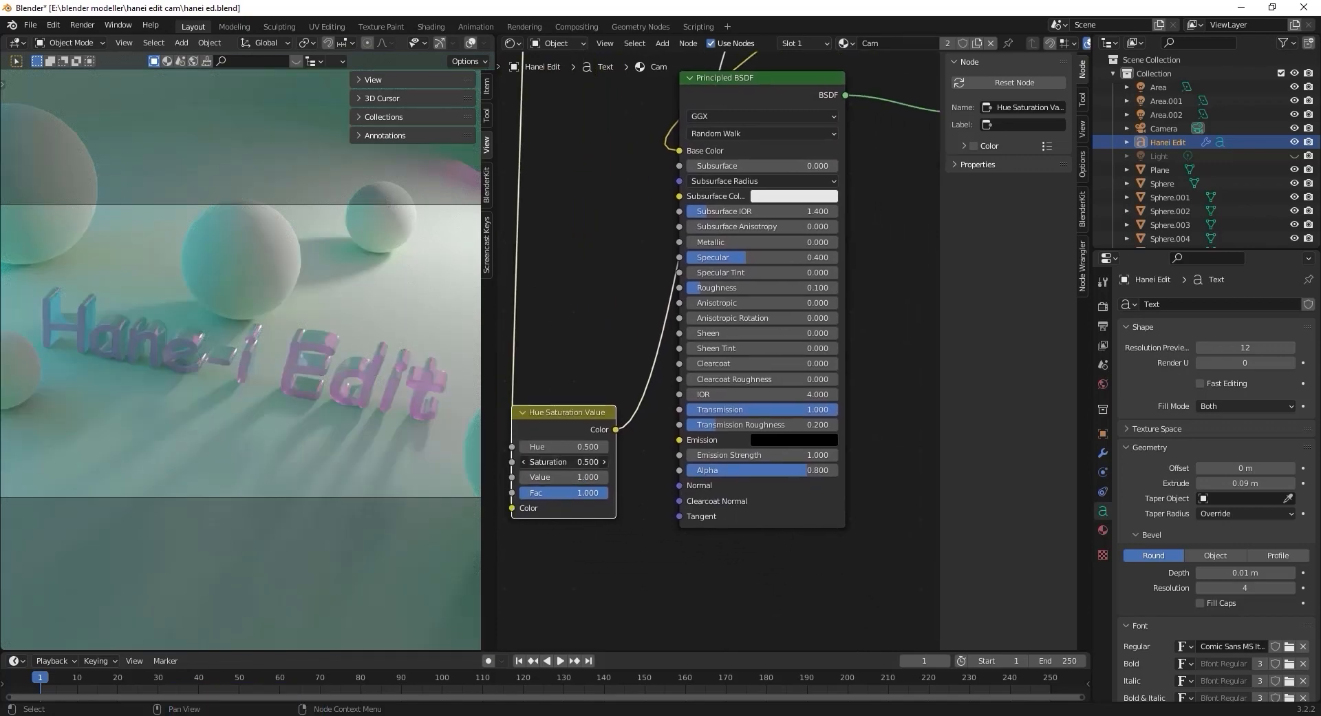
click(565, 462)
text(1)
key(Return)
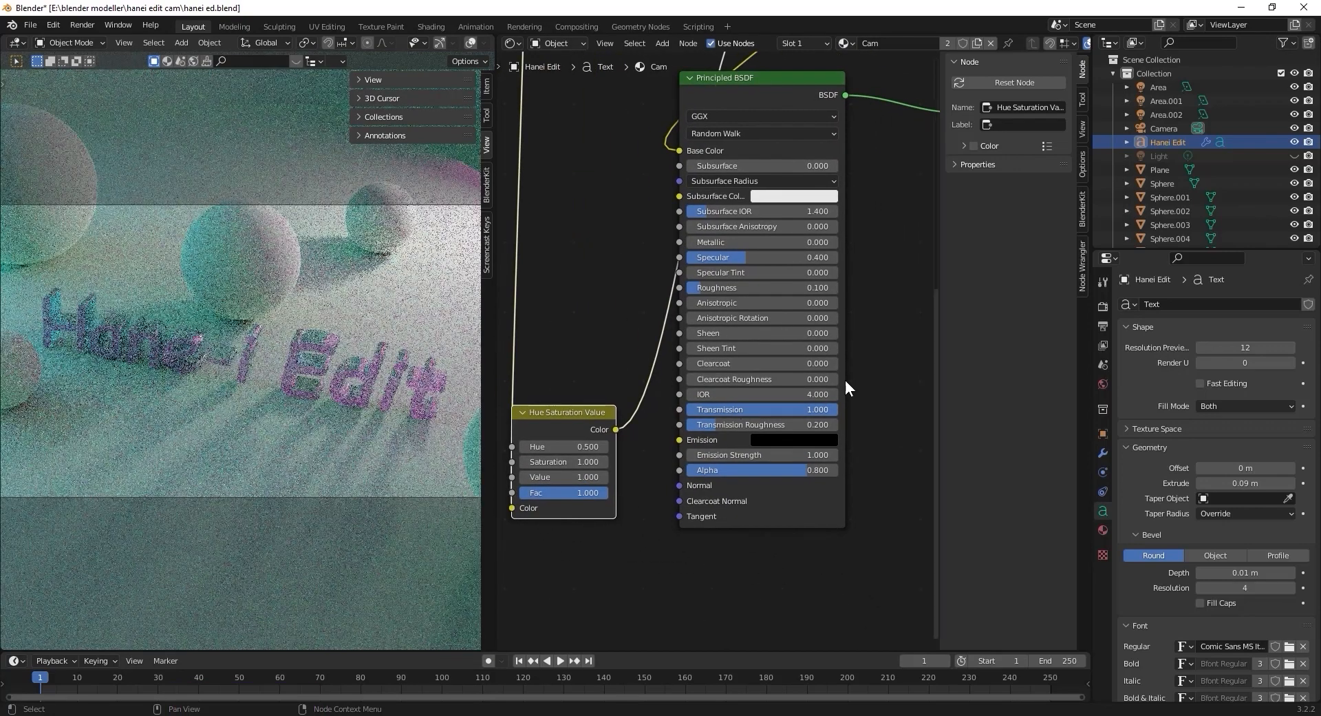
- Try an IOR of 1.45 on the text's Principled BSDF and return it to 4
click(816, 394)
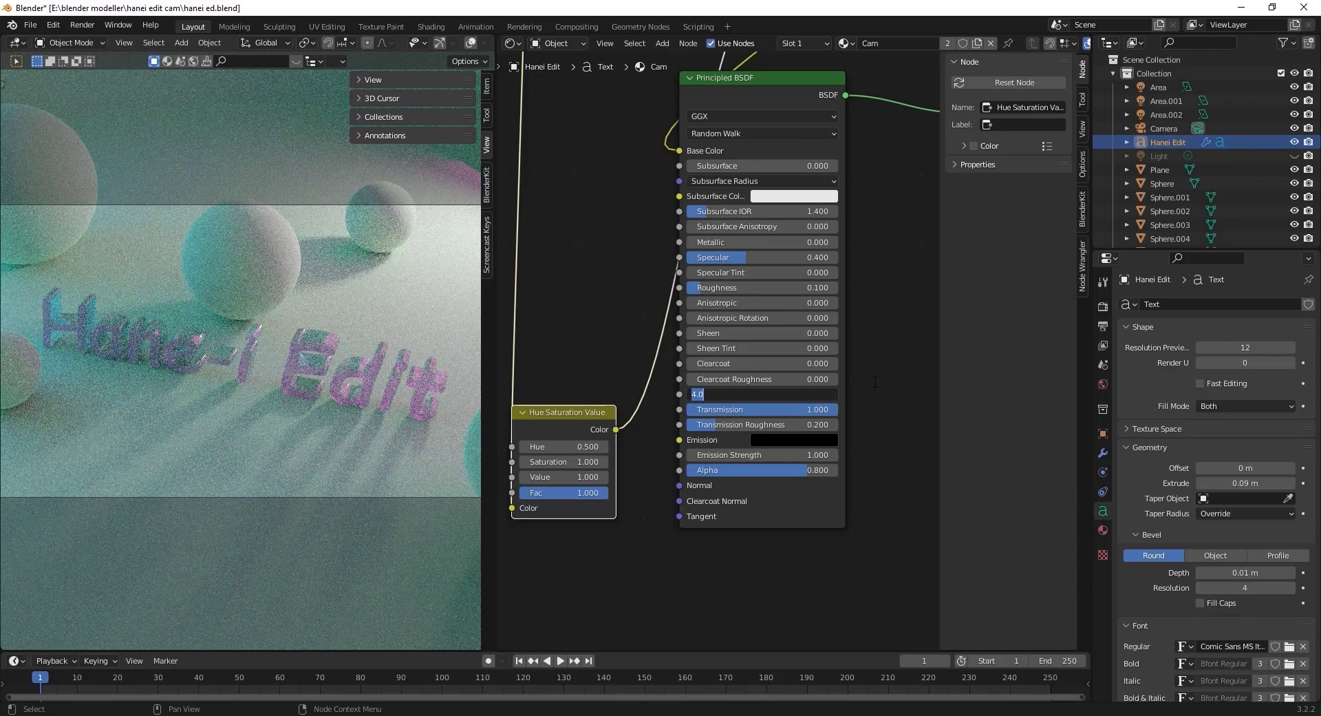
text(1.45)
key(Return)
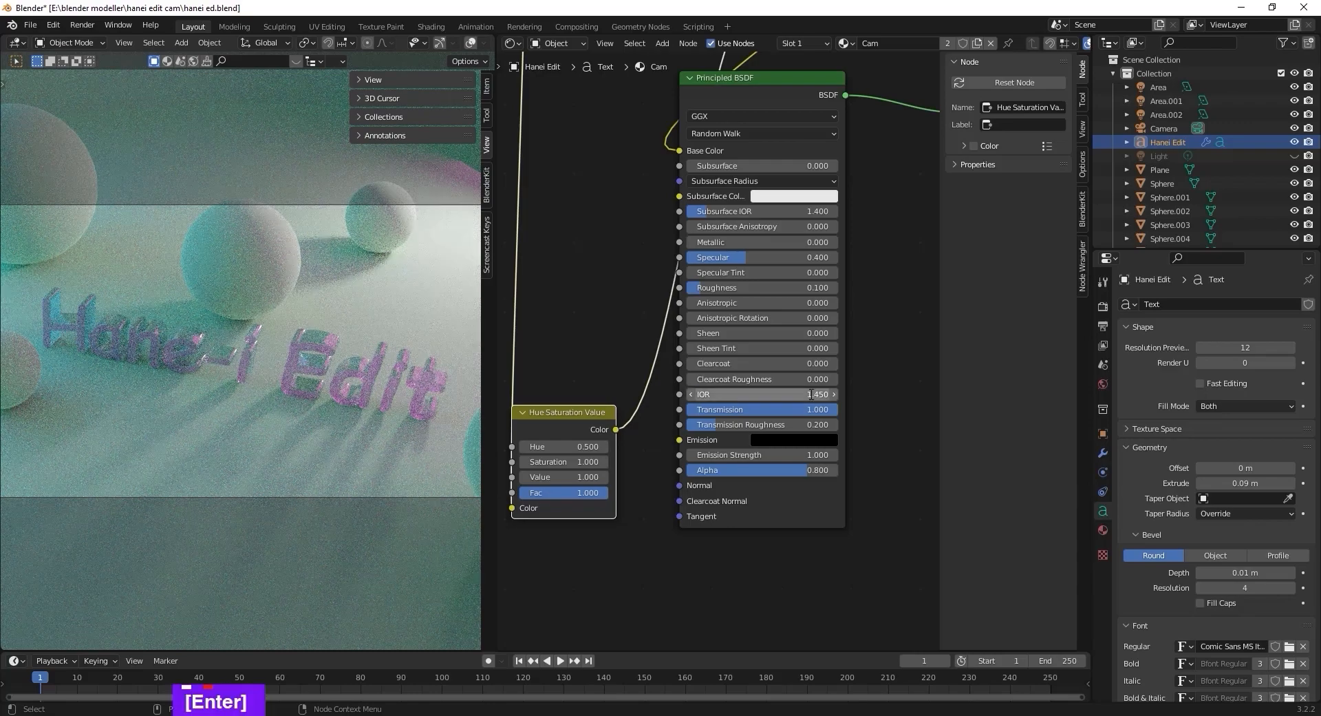
click(812, 393)
text(4)
key(Return)
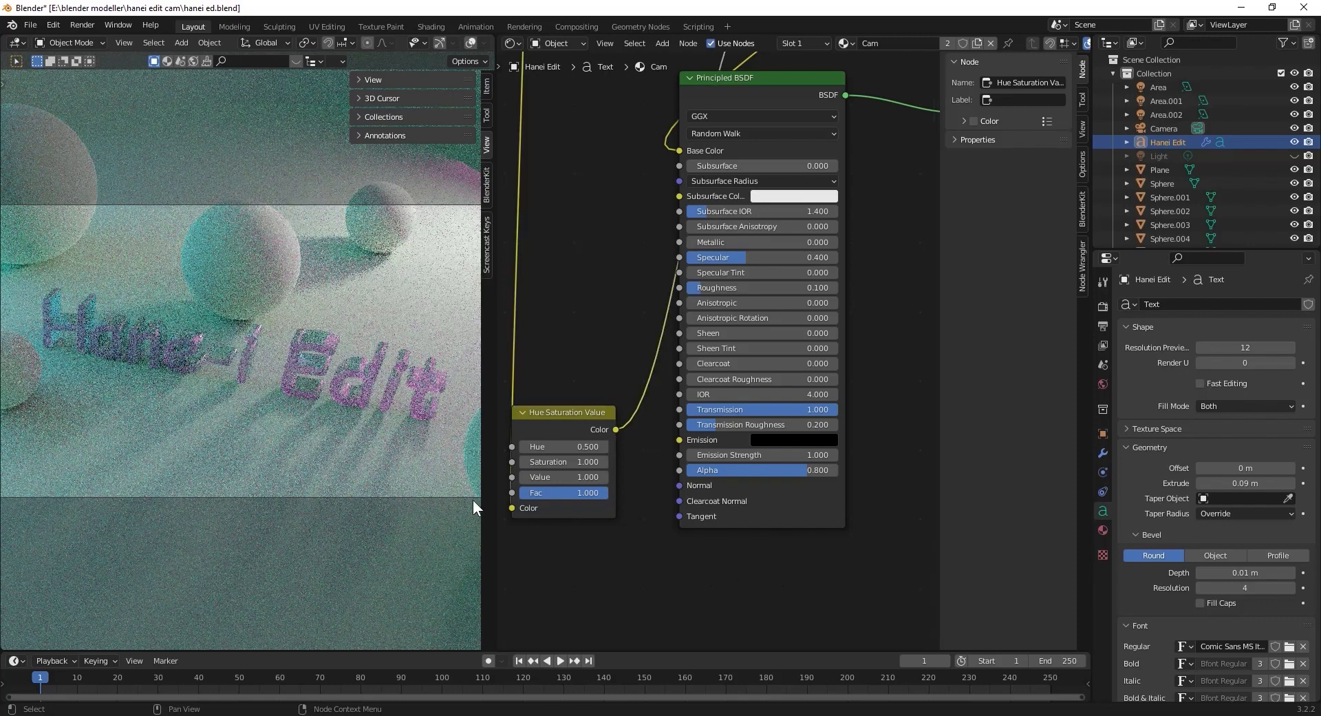
- Set the Principled BSDF's IOR to 3.5
click(801, 394)
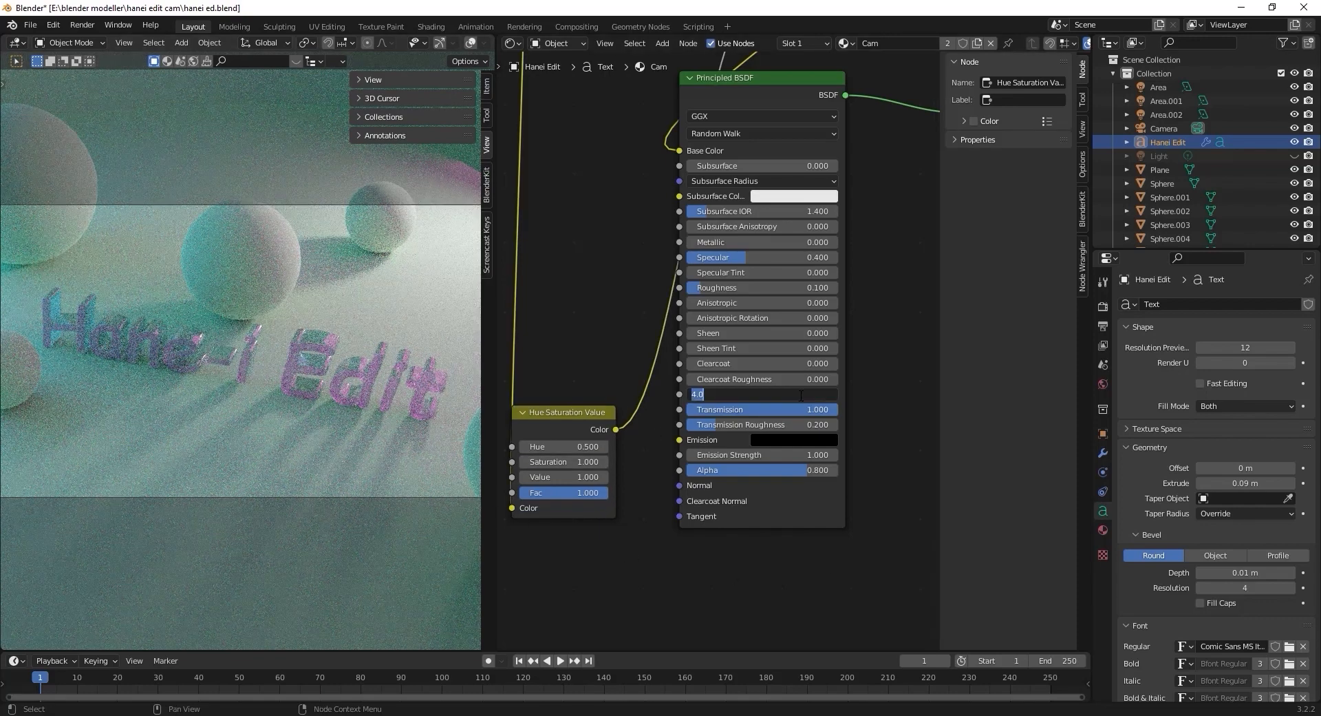
text(3.5)
key(Return)
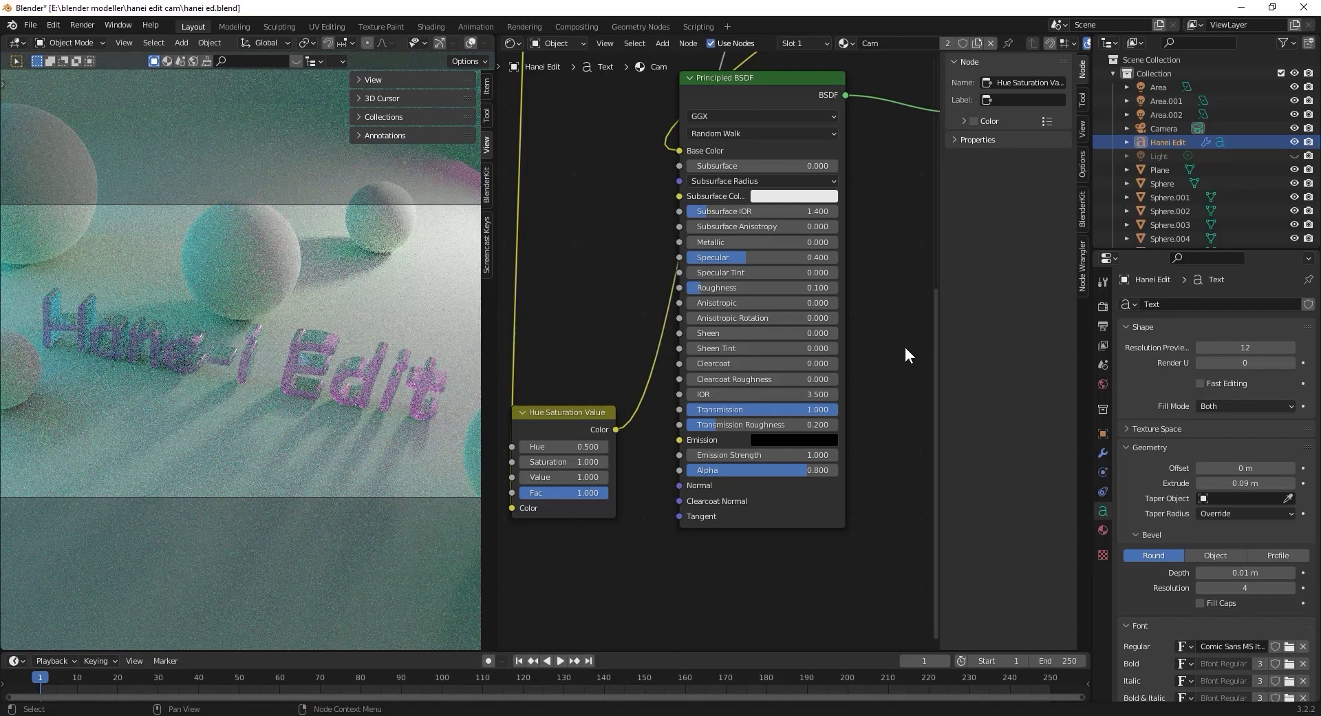
- Change the ColorRamp's first stop from pale cyan to a pale sky blue
middle_drag(905, 348, 909, 124)
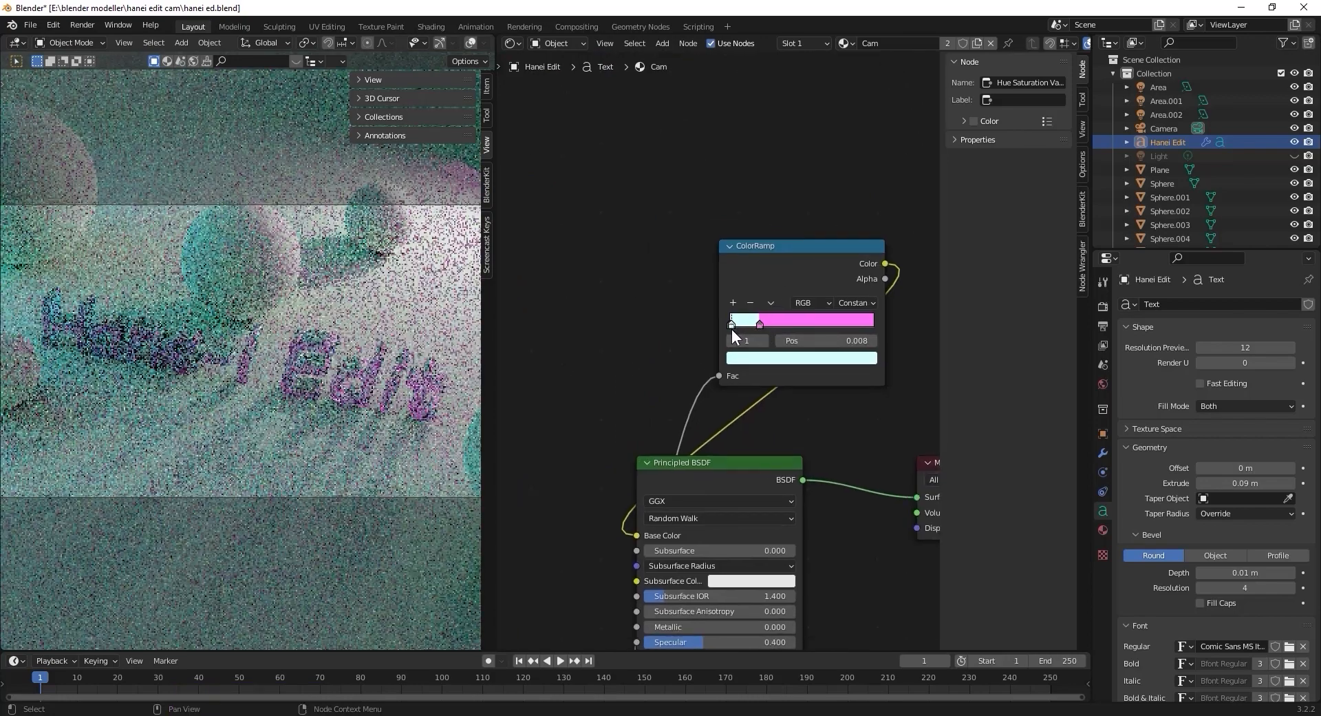
click(757, 357)
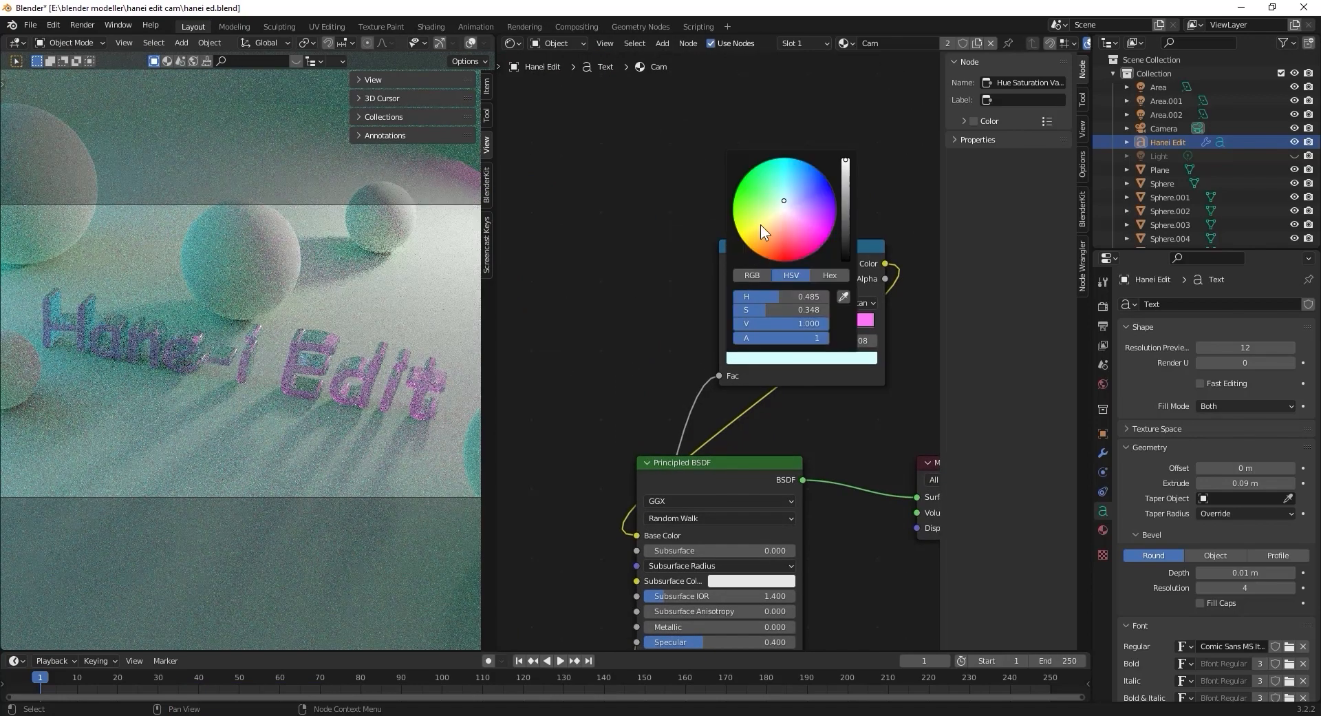
double_click(798, 193)
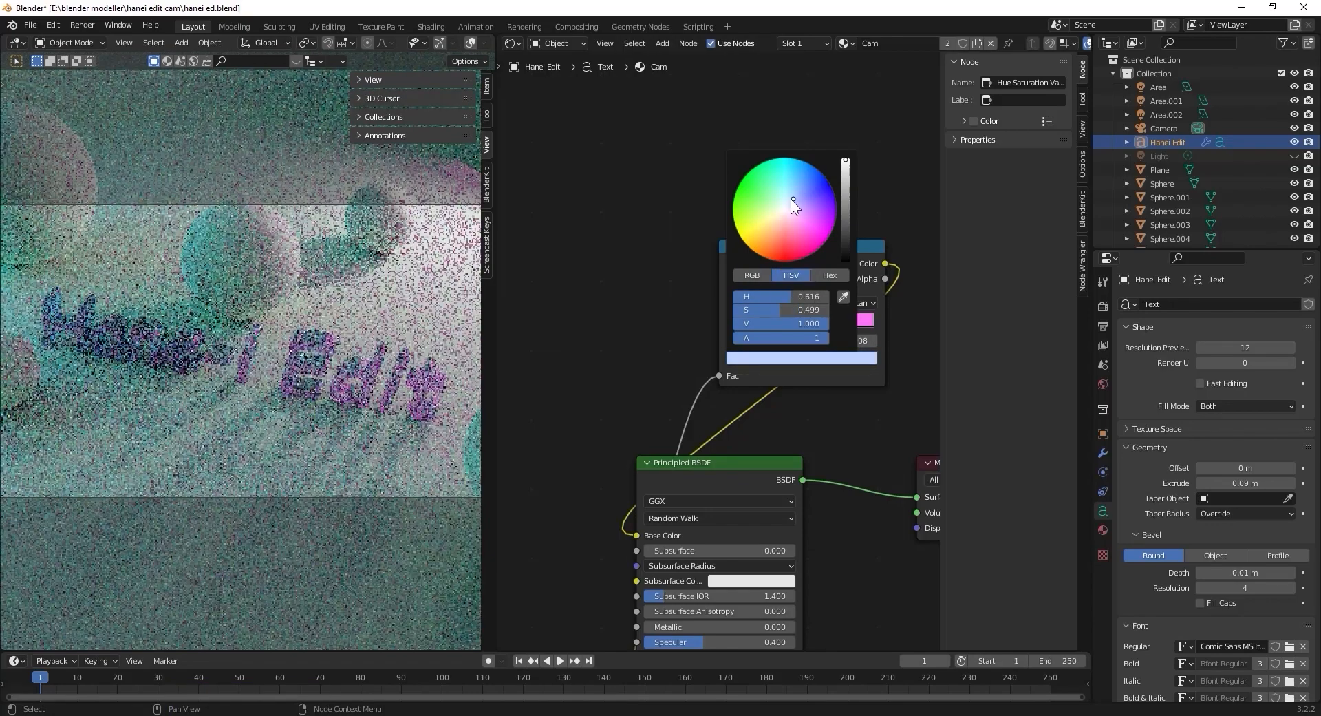
click(790, 200)
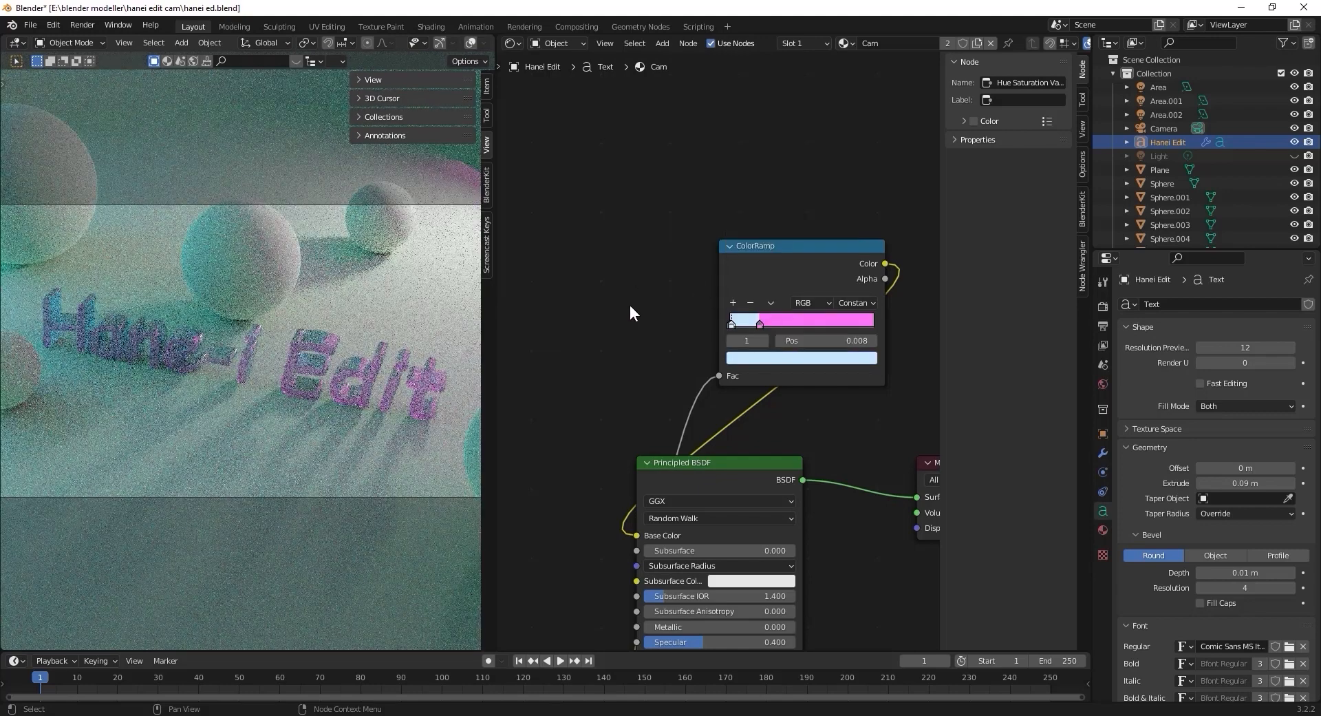
- Set the IOR of the text's Principled BSDF to 3
scroll(586, 322, down, 4)
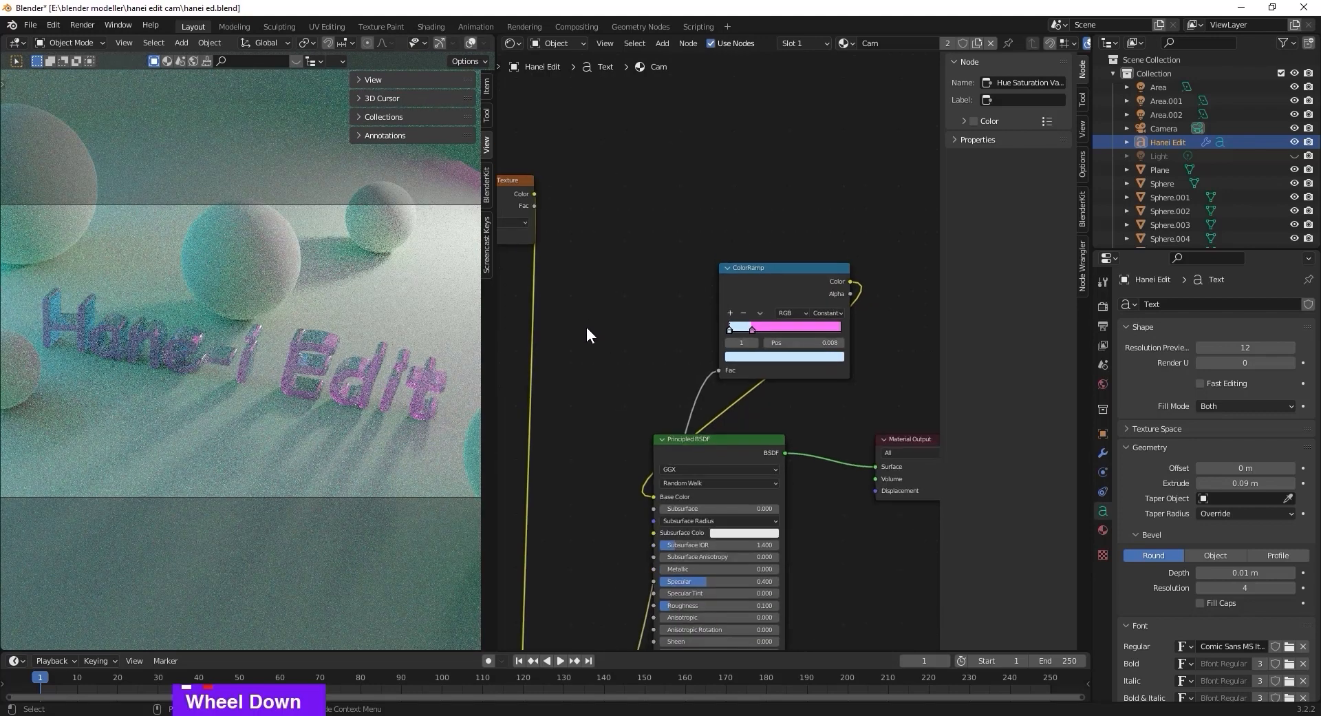
middle_drag(606, 435, 655, 386)
scroll(742, 497, up, 2)
scroll(742, 497, up, 1)
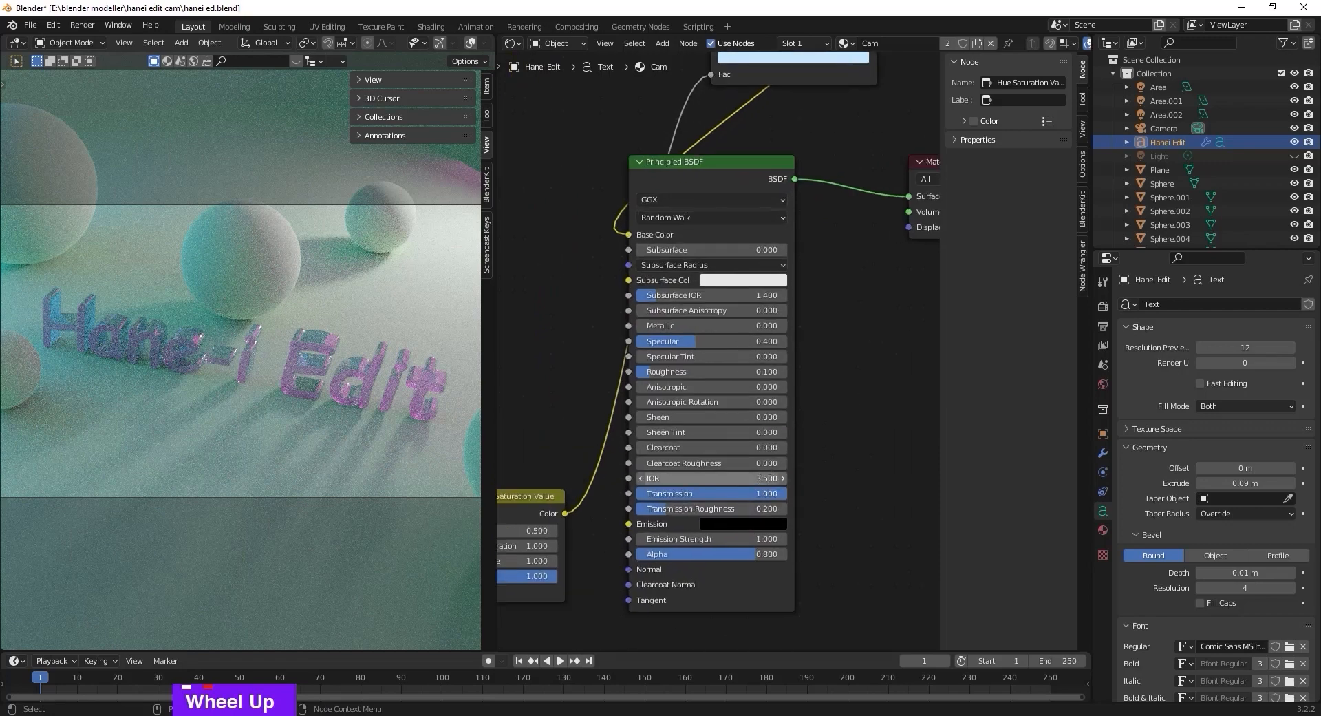
click(711, 478)
text(3)
key(Return)
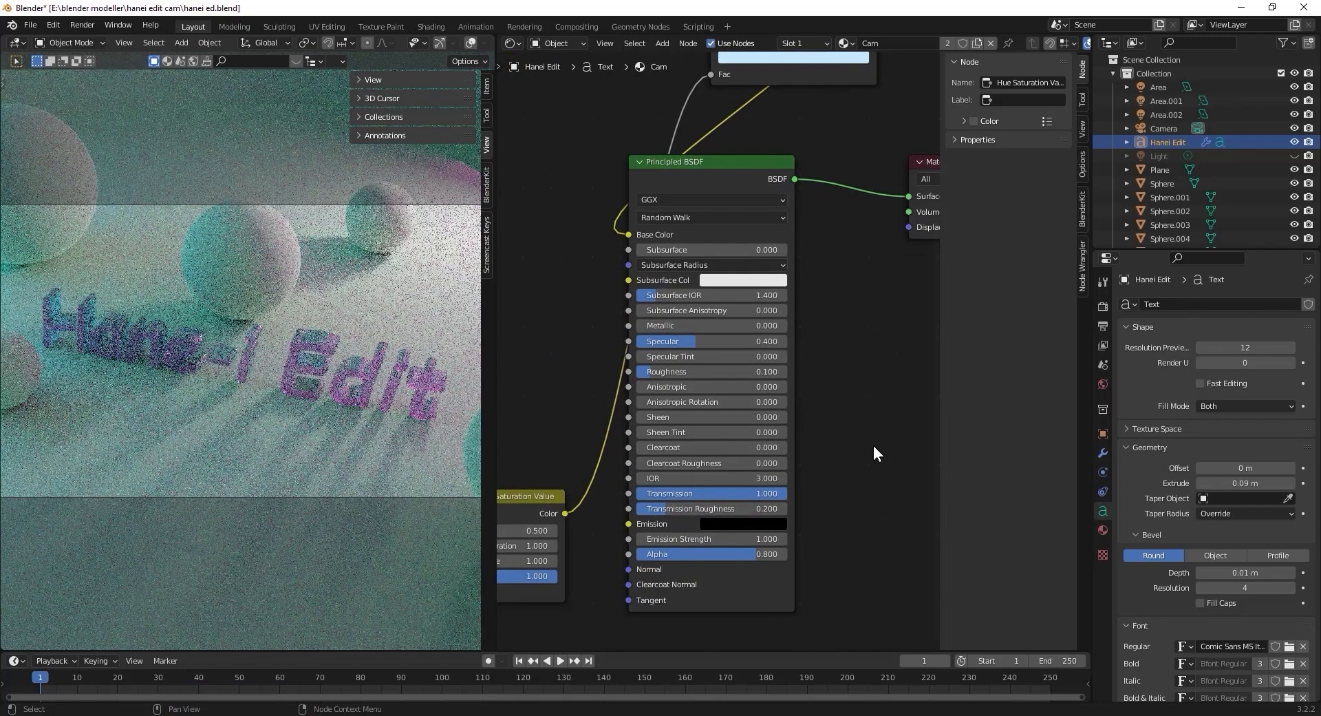
middle_drag(875, 445, 950, 401)
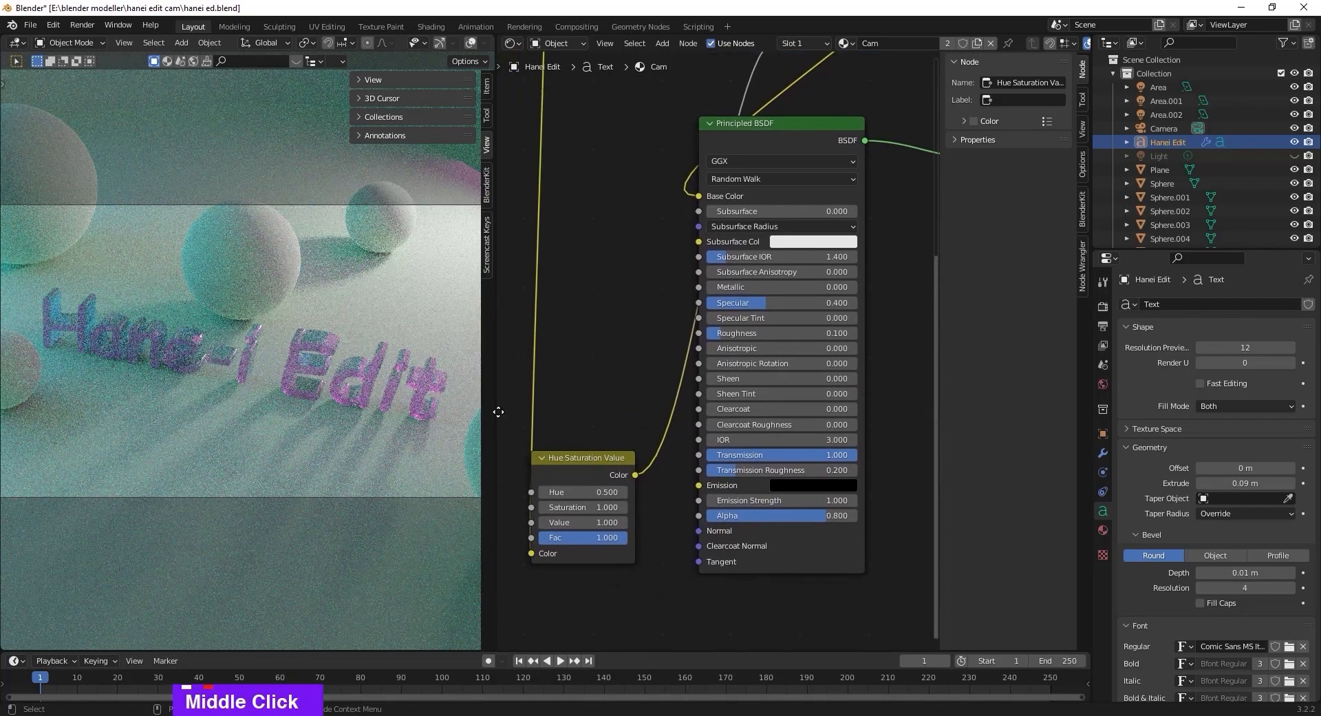
- Change the Shader Editor back to the 3D Viewport and select the Area.002 light
click(519, 40)
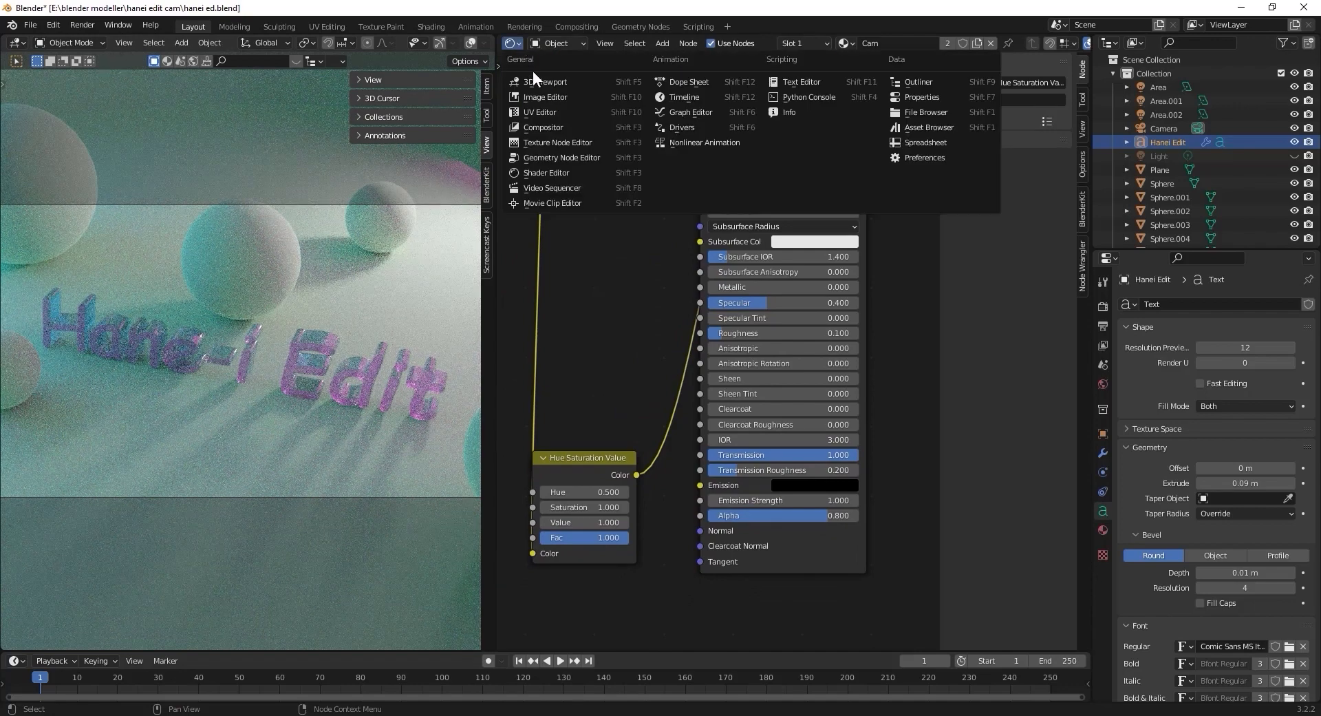
click(541, 80)
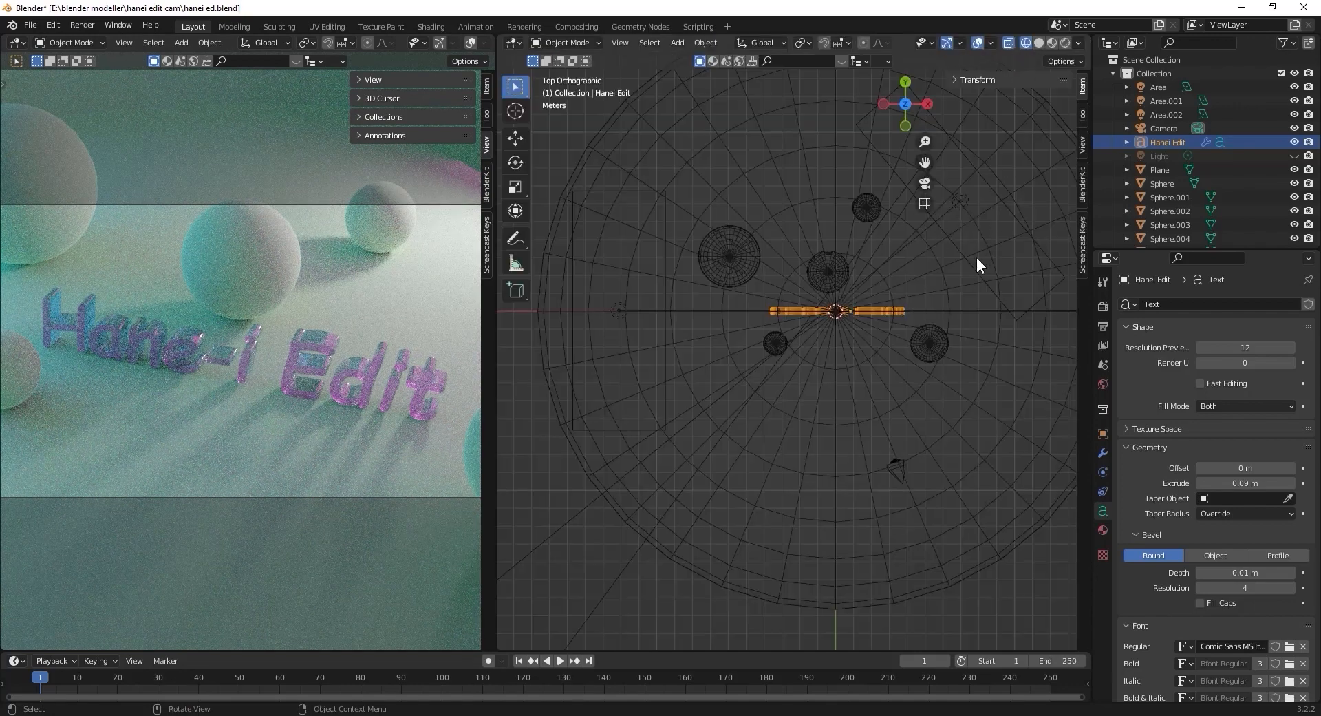
click(978, 276)
- Set the transform pivot point to 3D Cursor and rotate the Area.002 light clockwise around it, nearly in line with the text
key(r)
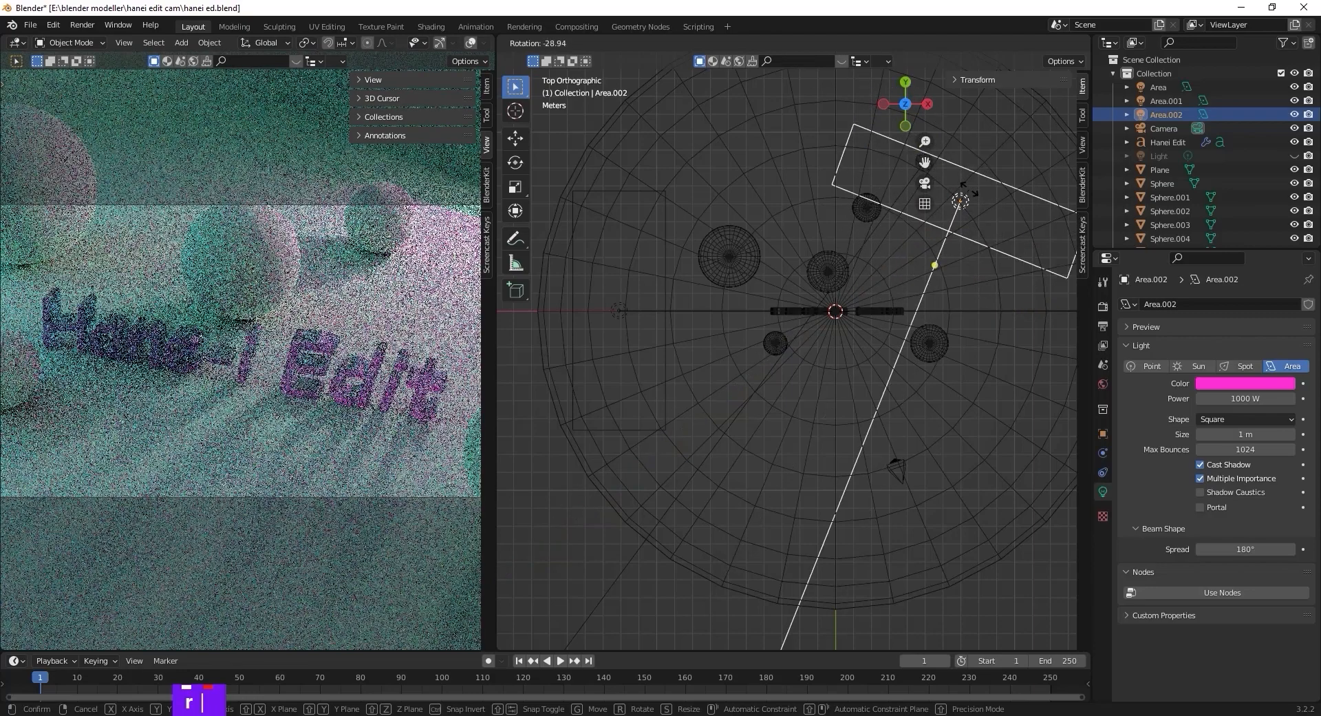
key(Escape)
click(803, 43)
click(808, 58)
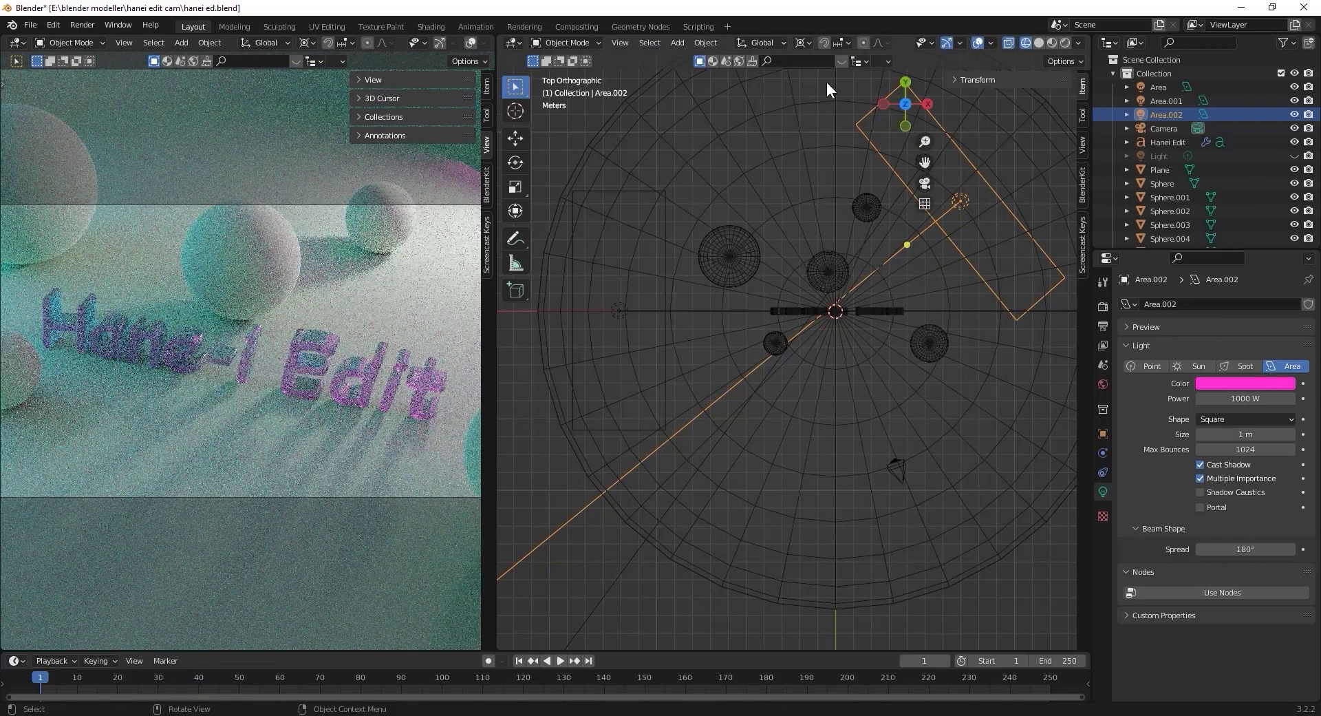
key(r)
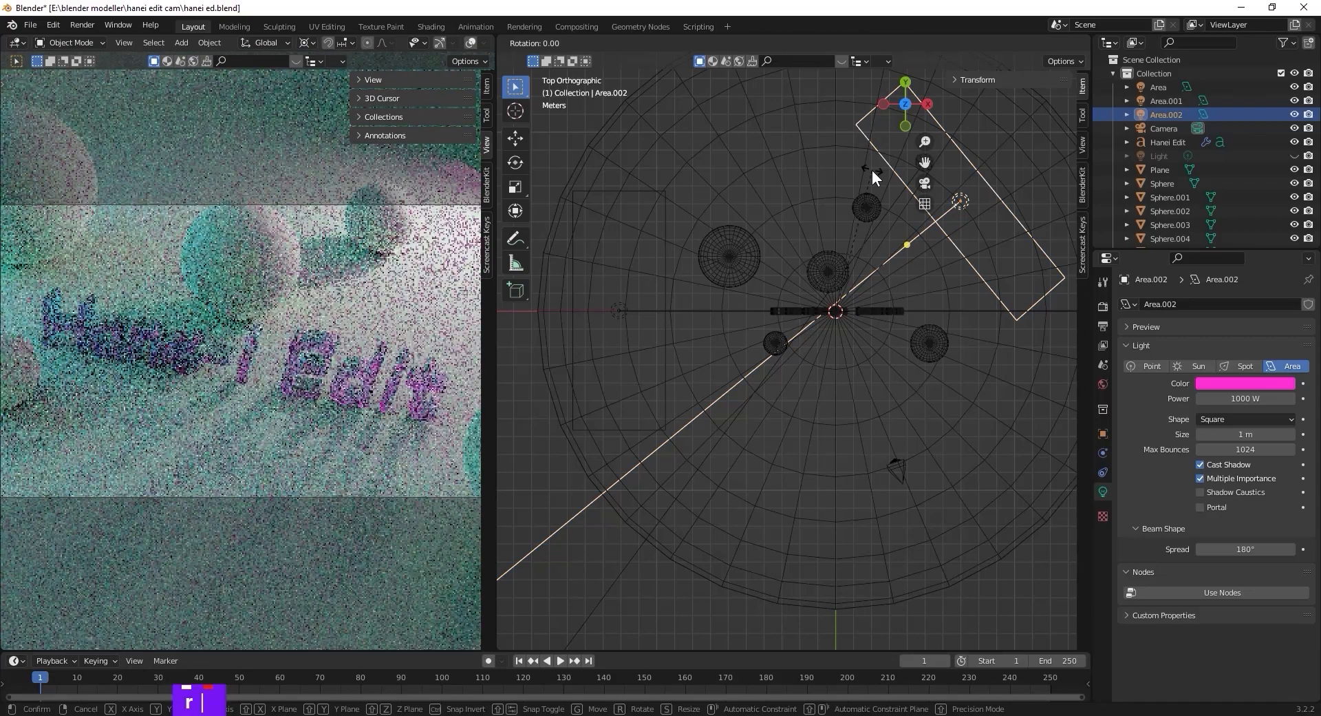
click(902, 234)
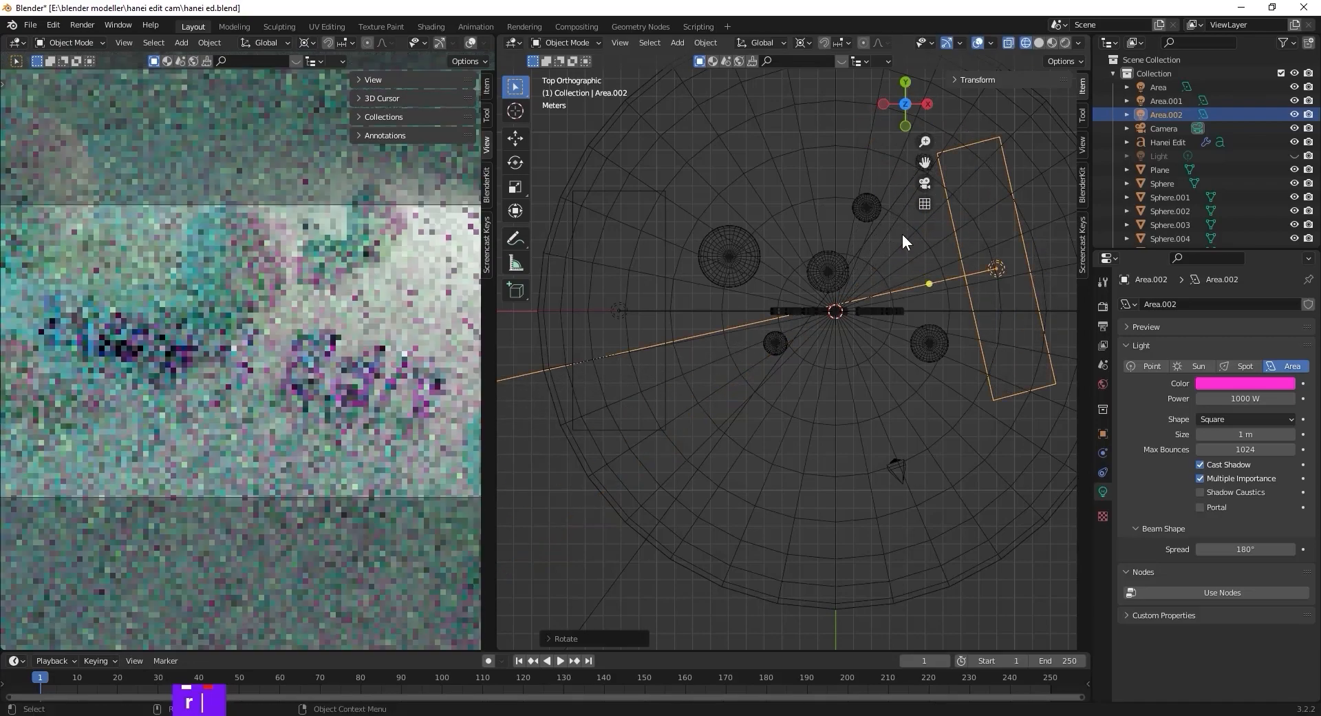